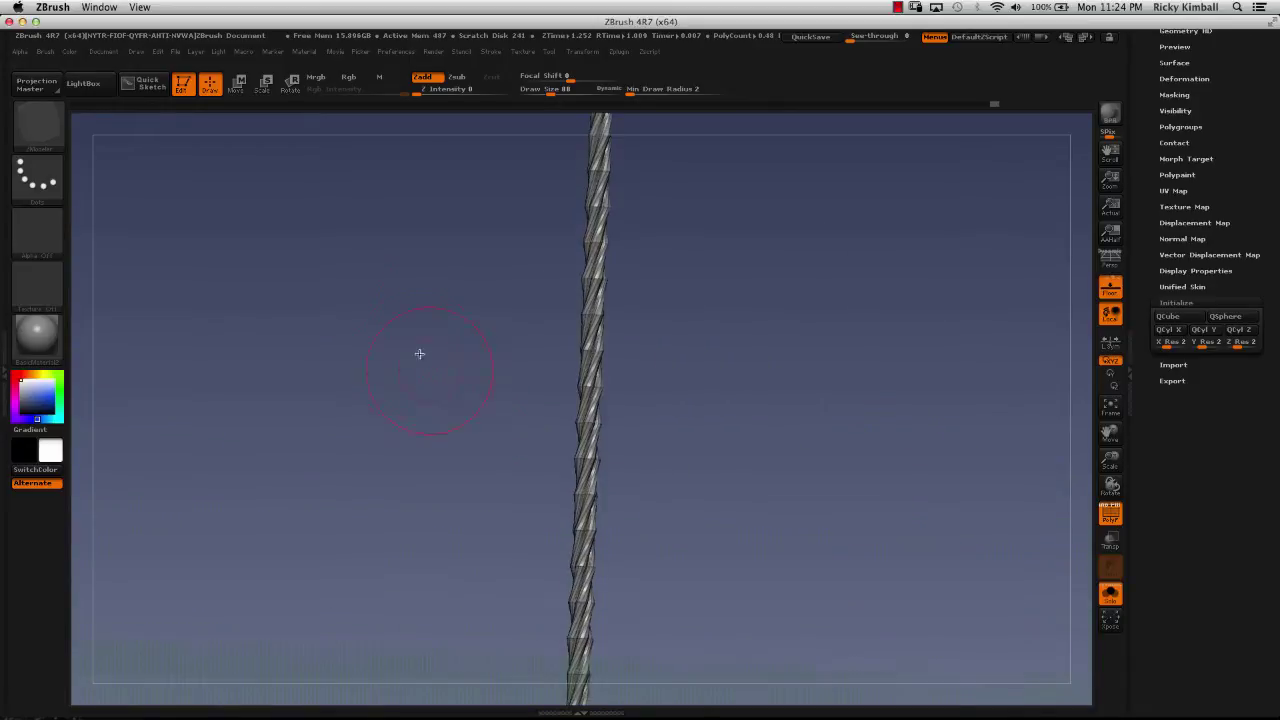
Orbit and zoom around the twisted rope to inspect it from the front
mouse_move(453, 365)
left_mouse_down()
mouse_move(448, 334)
mouse_move(420, 317)
mouse_move(425, 346)
mouse_move(425, 323)
left_mouse_up()
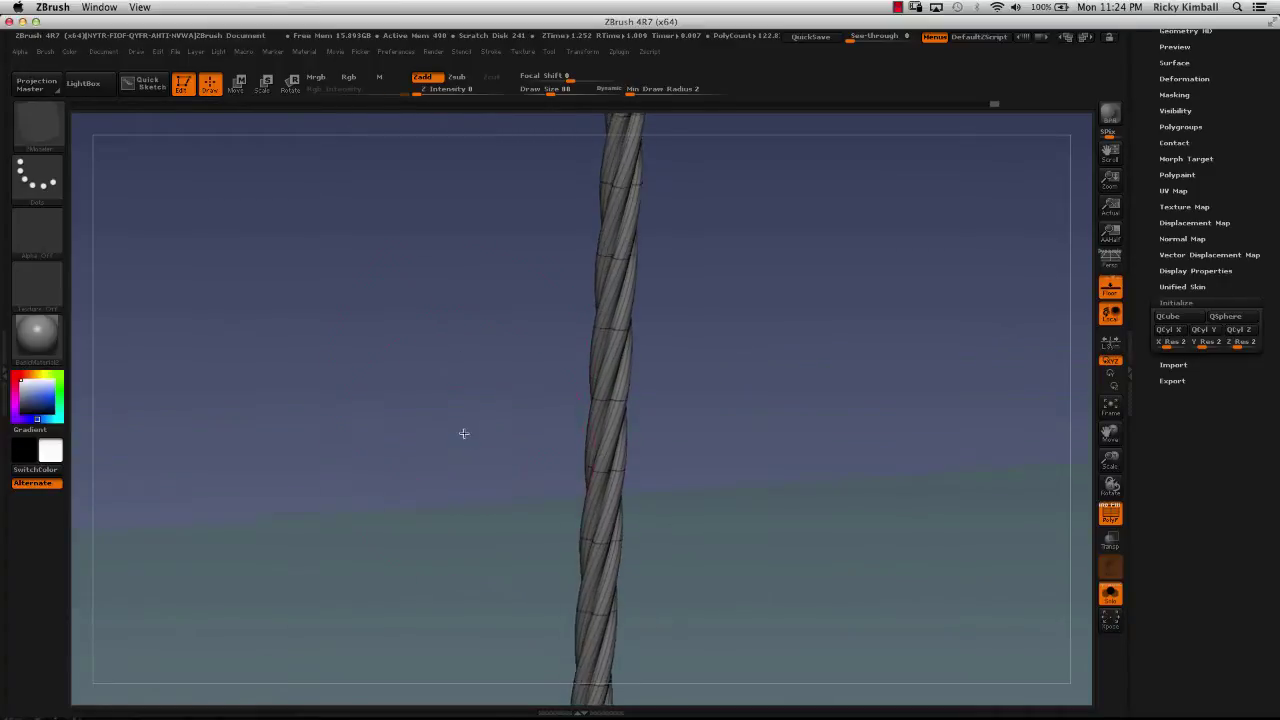
mouse_move(461, 425)
left_mouse_down("alt")
mouse_move(443, 366)
mouse_move(423, 363)
mouse_move(460, 341)
left_mouse_up("alt")
mouse_move(462, 401)
left_mouse_down("shift")
mouse_move(454, 366)
mouse_move(443, 369)
mouse_move(475, 319)
mouse_move(463, 389)
mouse_move(480, 357)
mouse_move(481, 386)
mouse_move(500, 397)
mouse_move(474, 369)
mouse_move(479, 402)
mouse_move(469, 389)
mouse_move(471, 357)
mouse_move(466, 371)
mouse_move(417, 379)
mouse_move(431, 386)
mouse_move(437, 431)
mouse_move(431, 494)
left_mouse_up("shift")
mouse_move(451, 397)
left_mouse_down()
mouse_move(443, 329)
mouse_move(453, 457)
mouse_move(424, 362)
mouse_move(417, 394)
mouse_move(420, 351)
mouse_move(398, 391)
mouse_move(414, 366)
mouse_move(406, 374)
mouse_move(397, 351)
mouse_move(397, 301)
mouse_move(394, 406)
mouse_move(423, 423)
mouse_move(414, 403)
mouse_move(454, 289)
mouse_move(444, 305)
left_mouse_up()
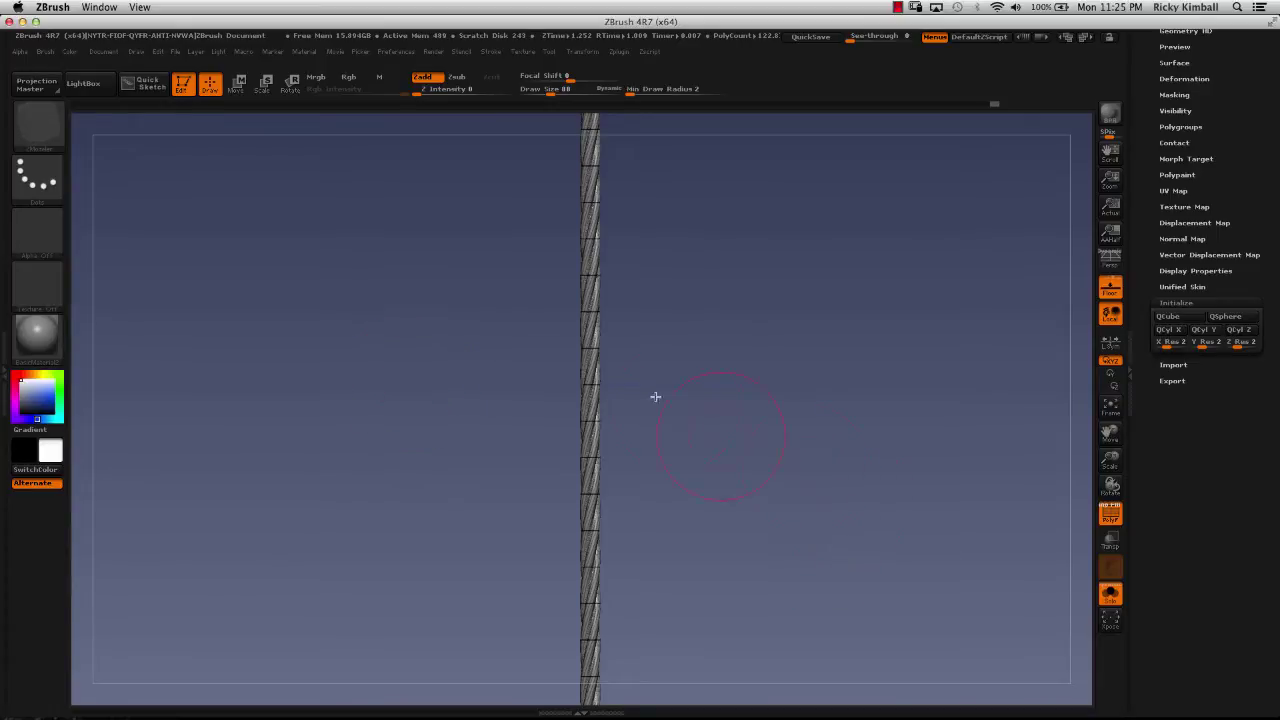
mouse_move(486, 323)
left_mouse_down()
mouse_move(477, 386)
mouse_move(483, 334)
mouse_move(494, 400)
mouse_move(477, 349)
mouse_move(451, 377)
mouse_move(459, 388)
mouse_move(474, 346)
mouse_move(500, 358)
left_mouse_up()
Append a Cylinder3D subtool and make PM3D_Cylinder3D_1 the active subtool
scroll(1155, 190, "up", 5)
scroll(1150, 220, "down", 3)
scroll(1148, 226, "up", 4)
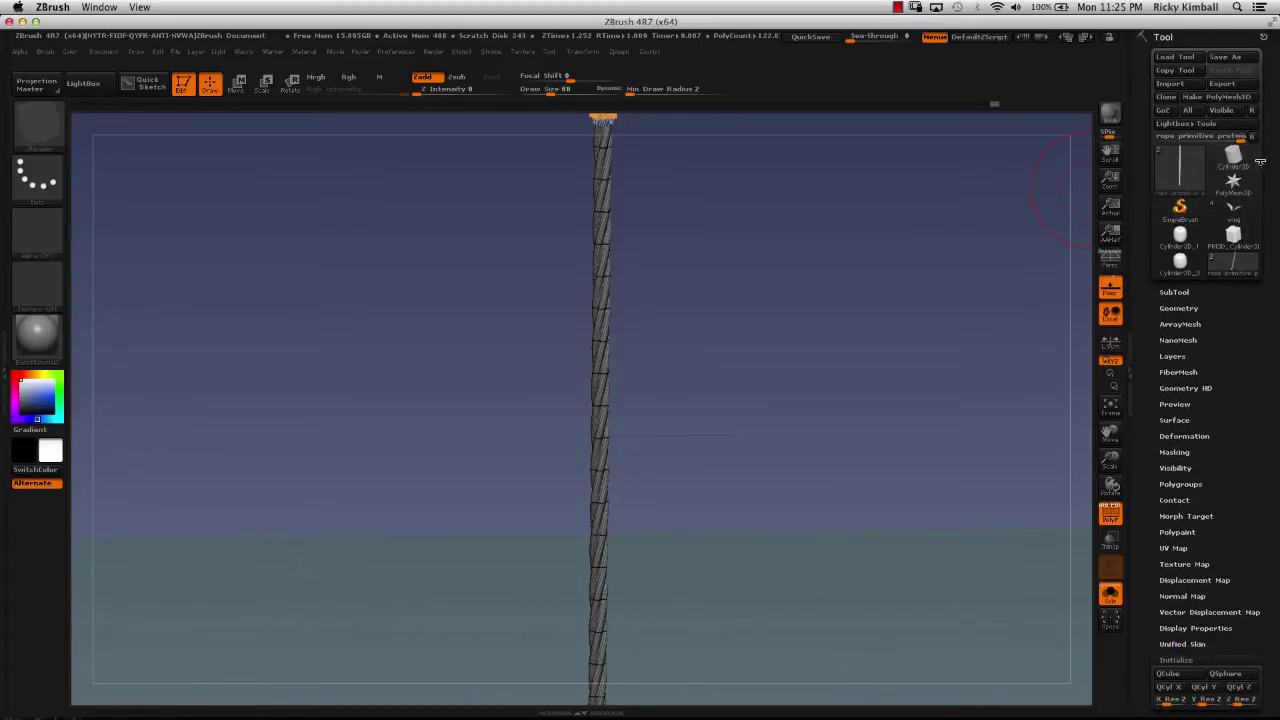
left_click(1174, 291)
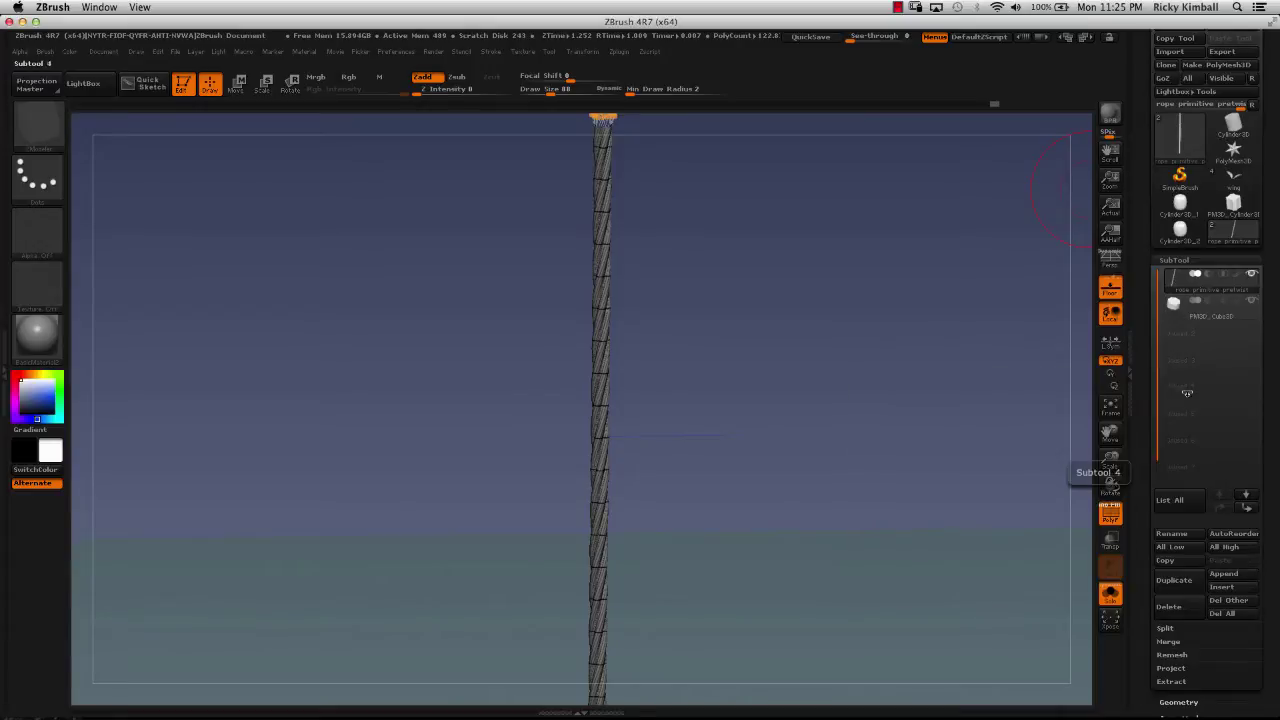
left_click(1224, 573)
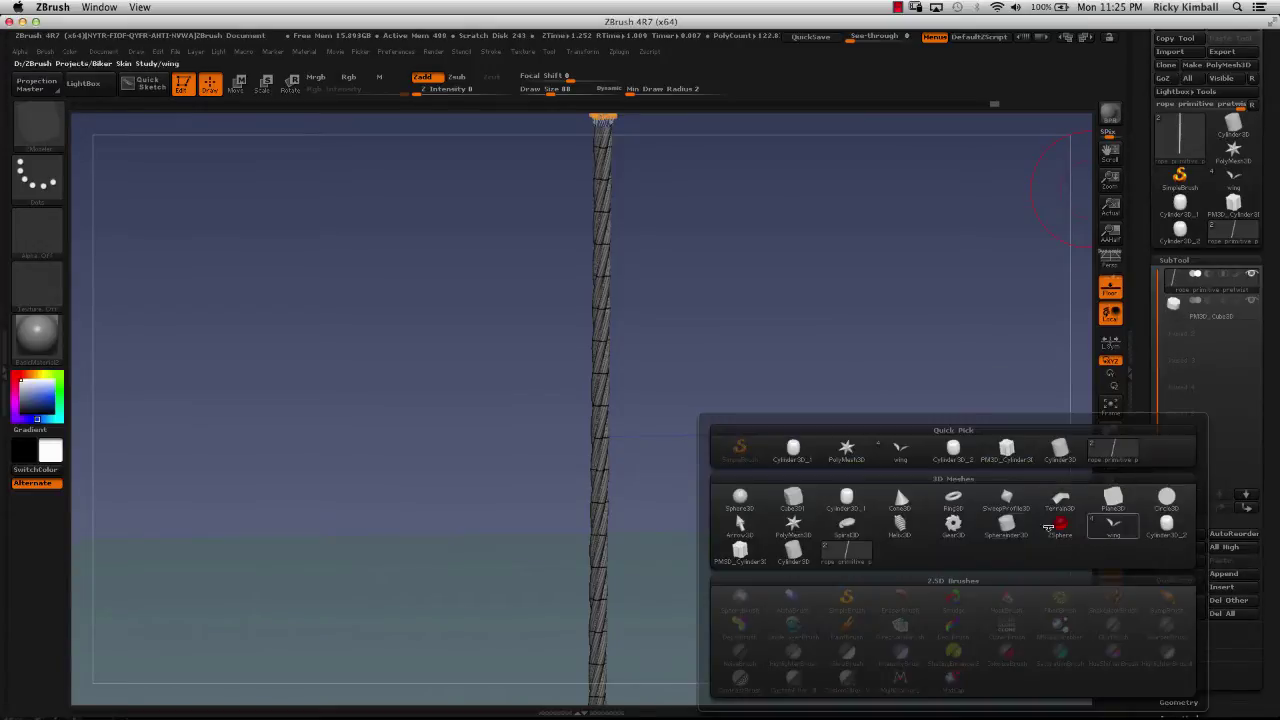
left_click(838, 504)
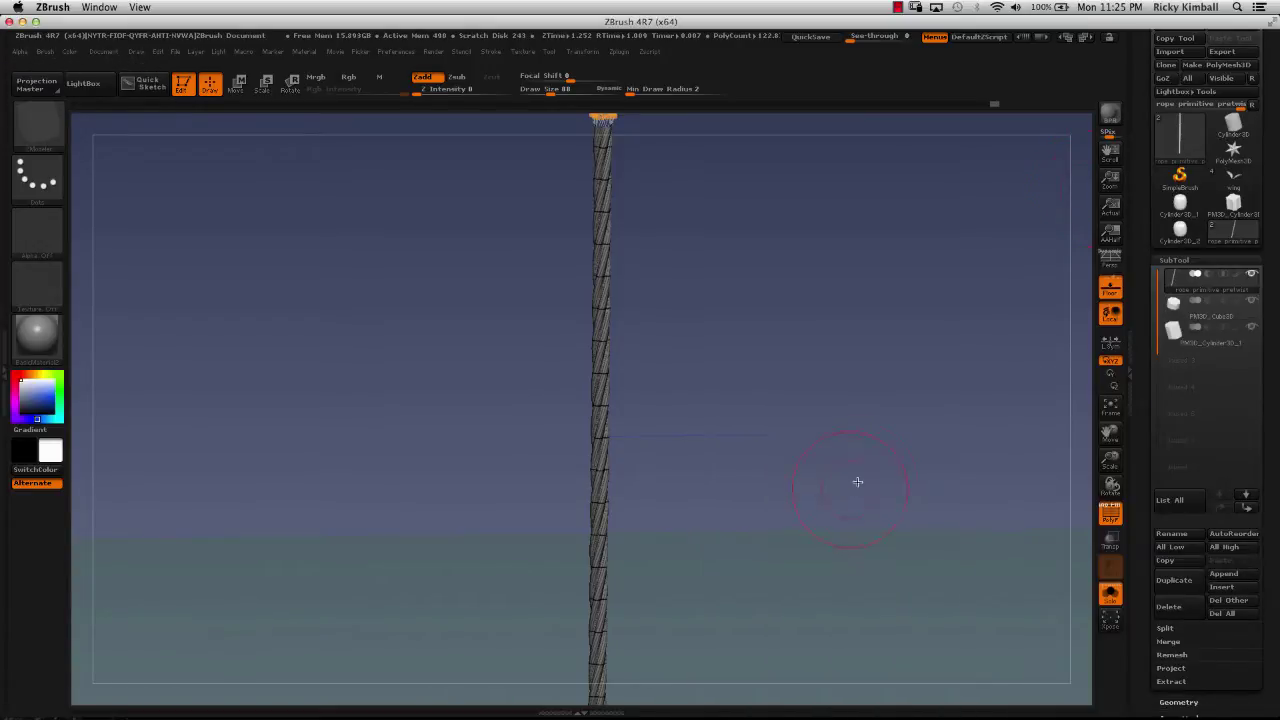
left_click(1177, 334)
Frame the new cylinder in view and bring up the Tool > Initialize options
key("f")
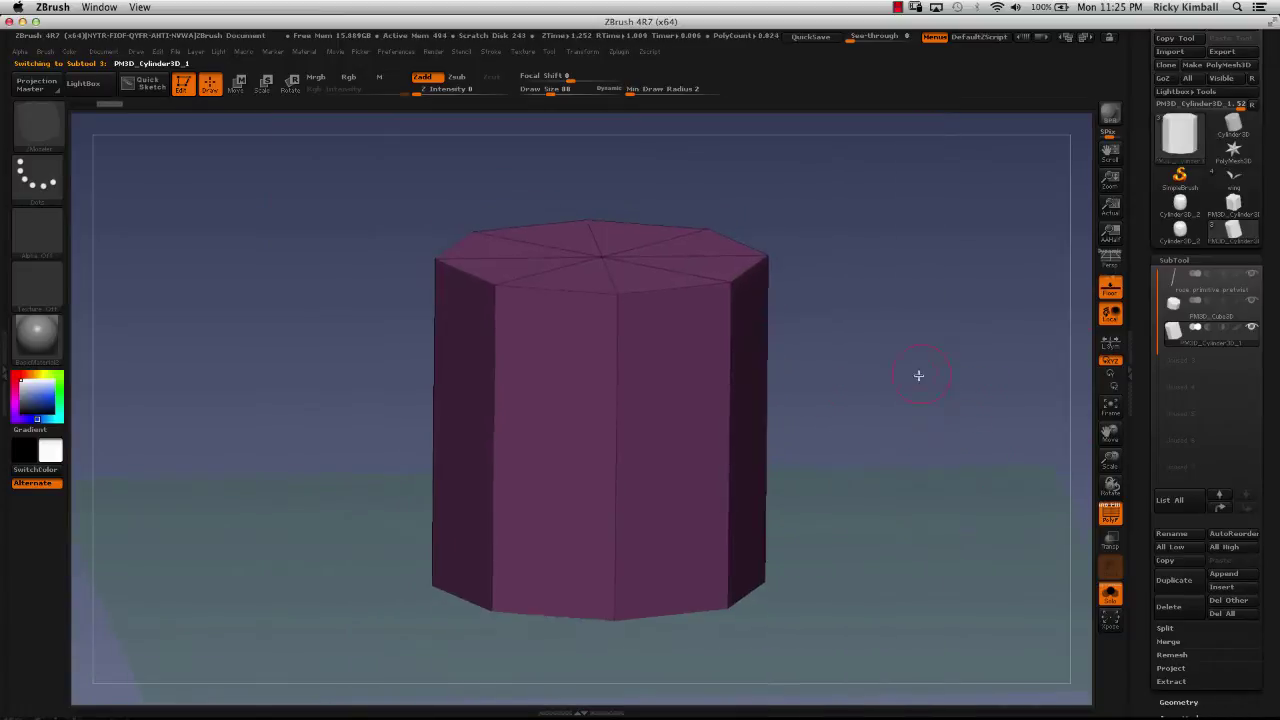
left_click_drag(918, 370, 1068, 445)
scroll(1157, 409, "down", 10)
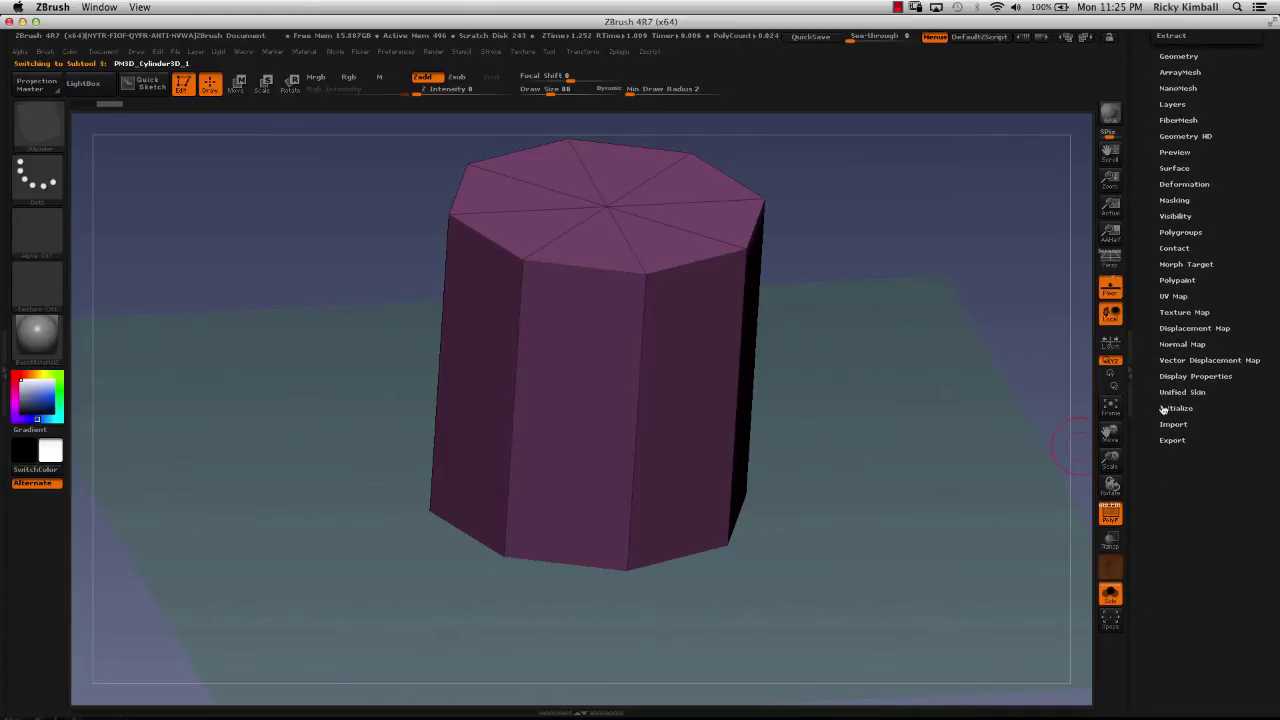
left_click(1172, 408)
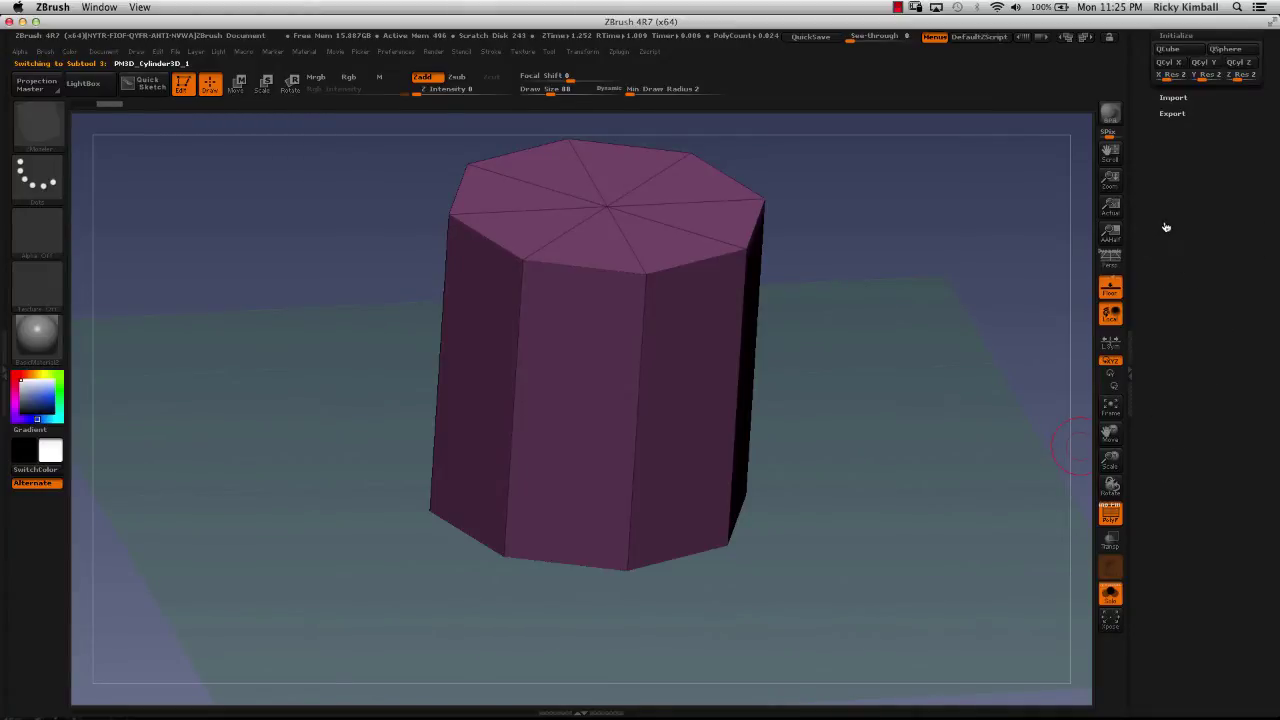
scroll(1161, 290, "up", 8)
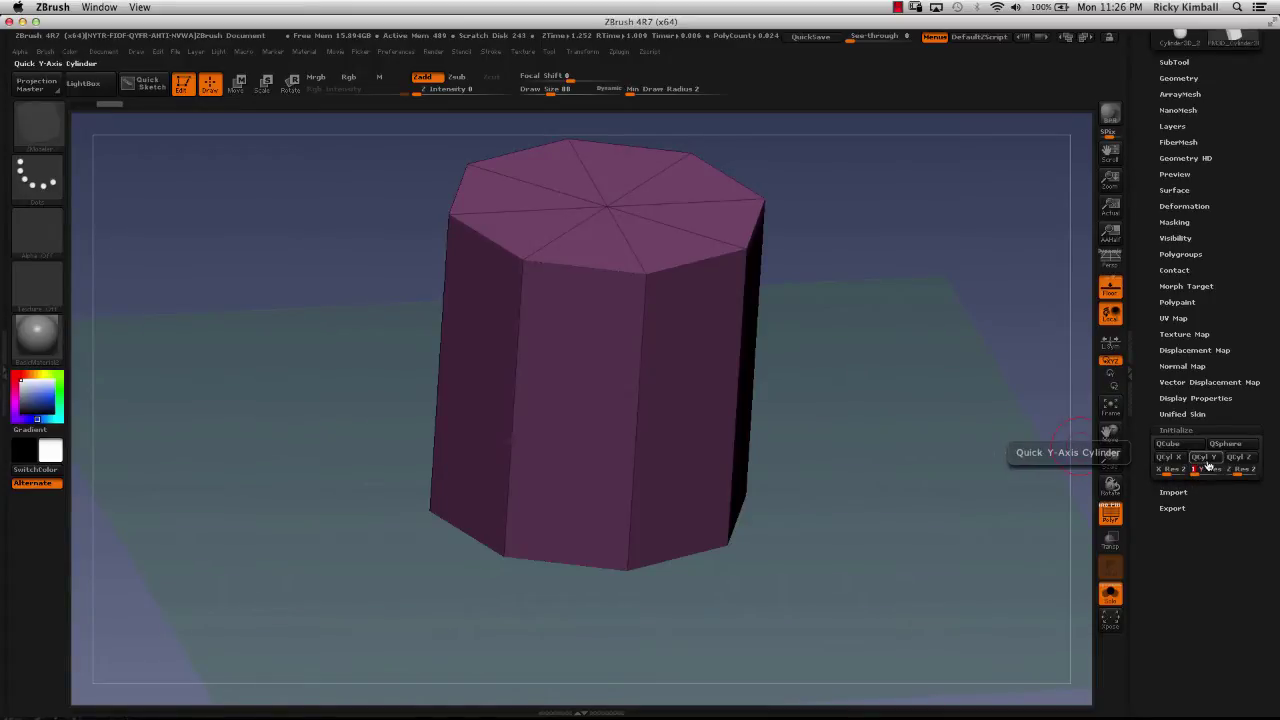
Reinitialize the mesh as a QCyl Y octagonal cylinder and orbit to inspect its faces
left_click(1203, 458)
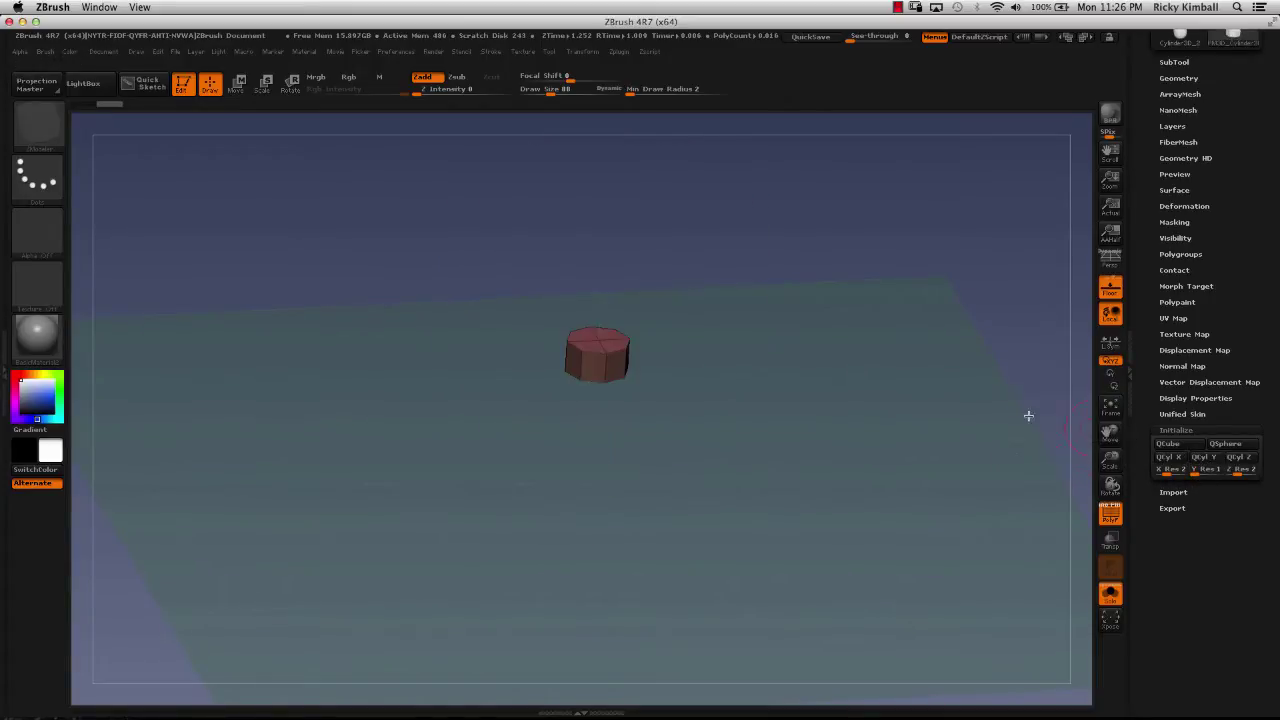
left_click_drag(776, 343, 677, 397)
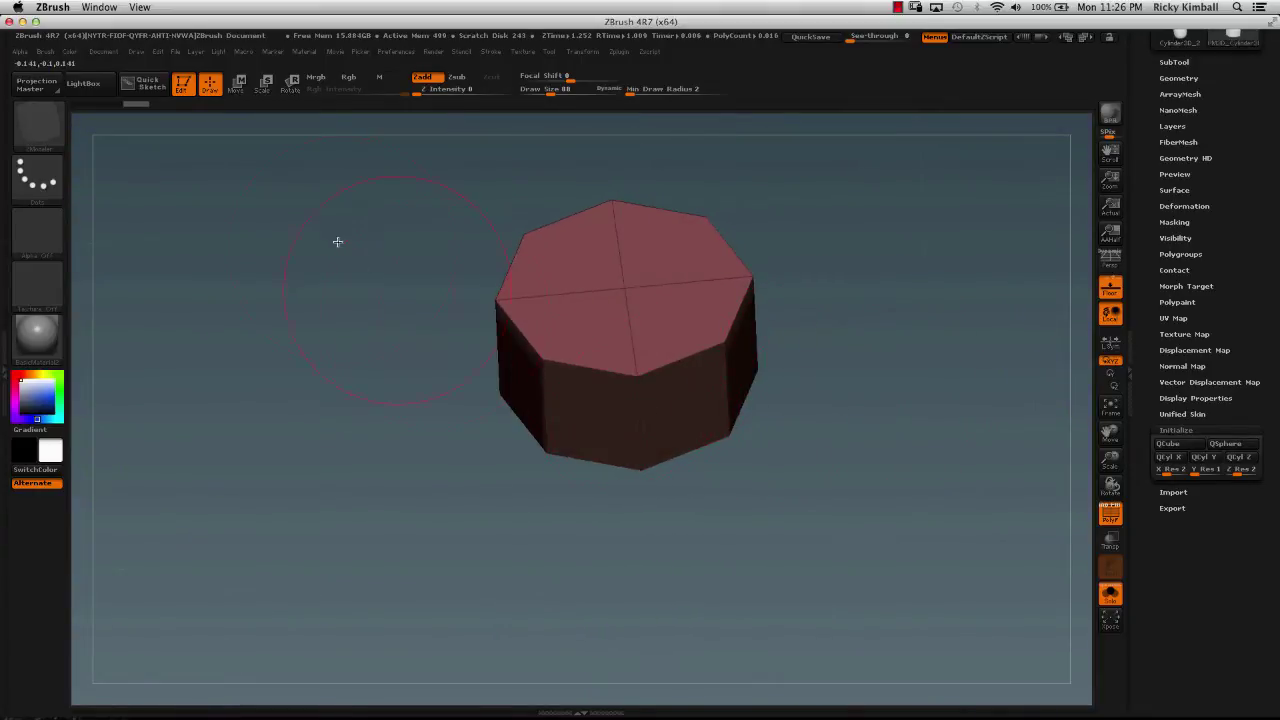
left_click_drag(337, 234, 529, 386)
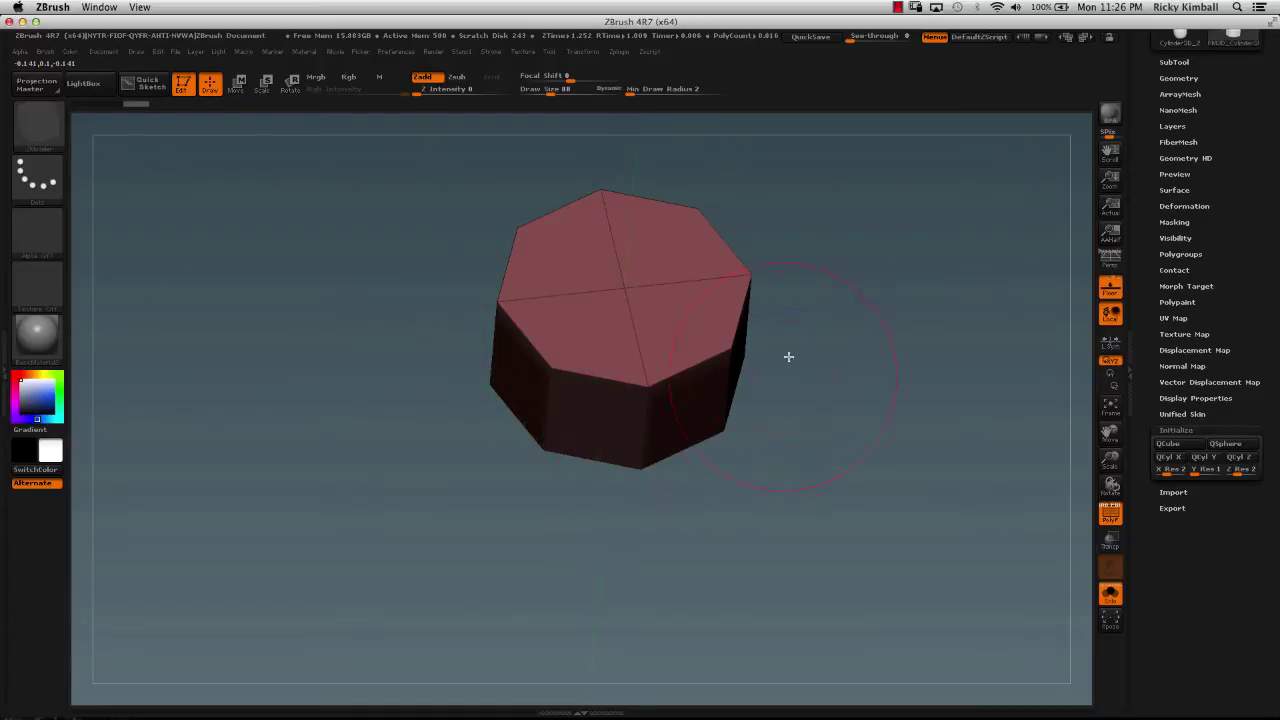
left_click_drag(794, 346, 845, 376)
left_click_drag(360, 369, 423, 331)
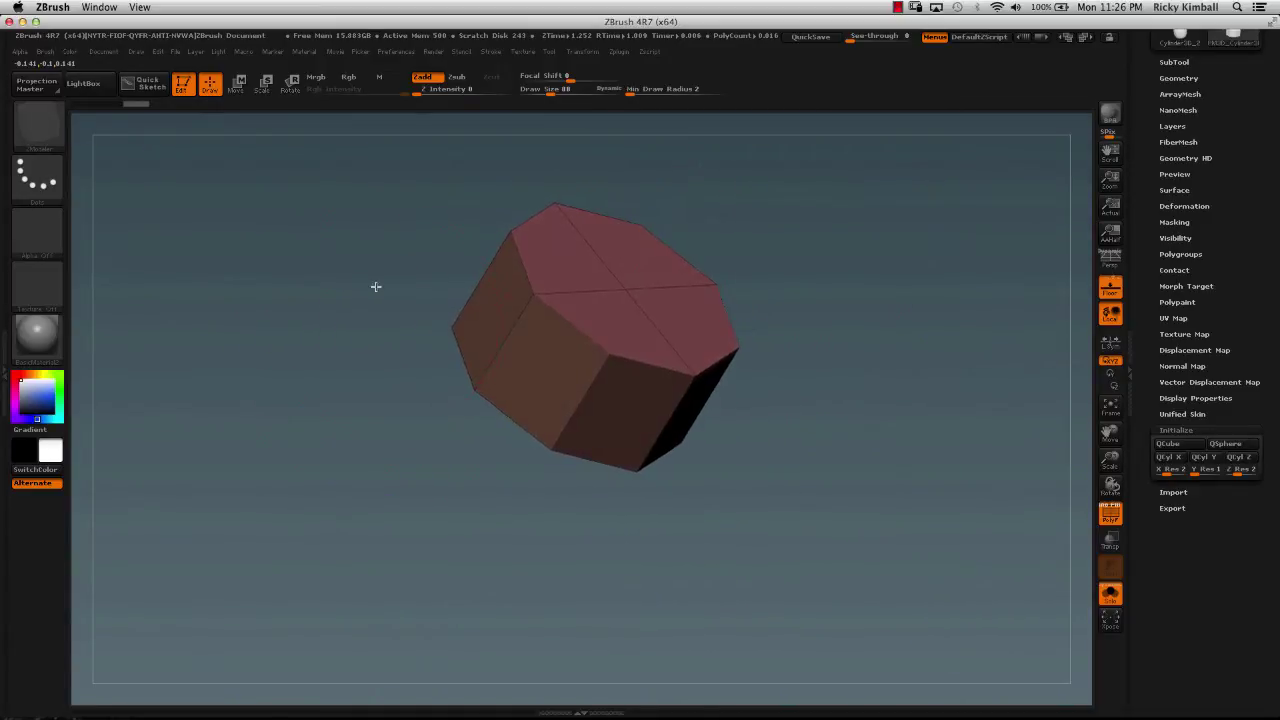
left_click_drag(371, 274, 404, 264)
left_click_drag(572, 350, 370, 365)
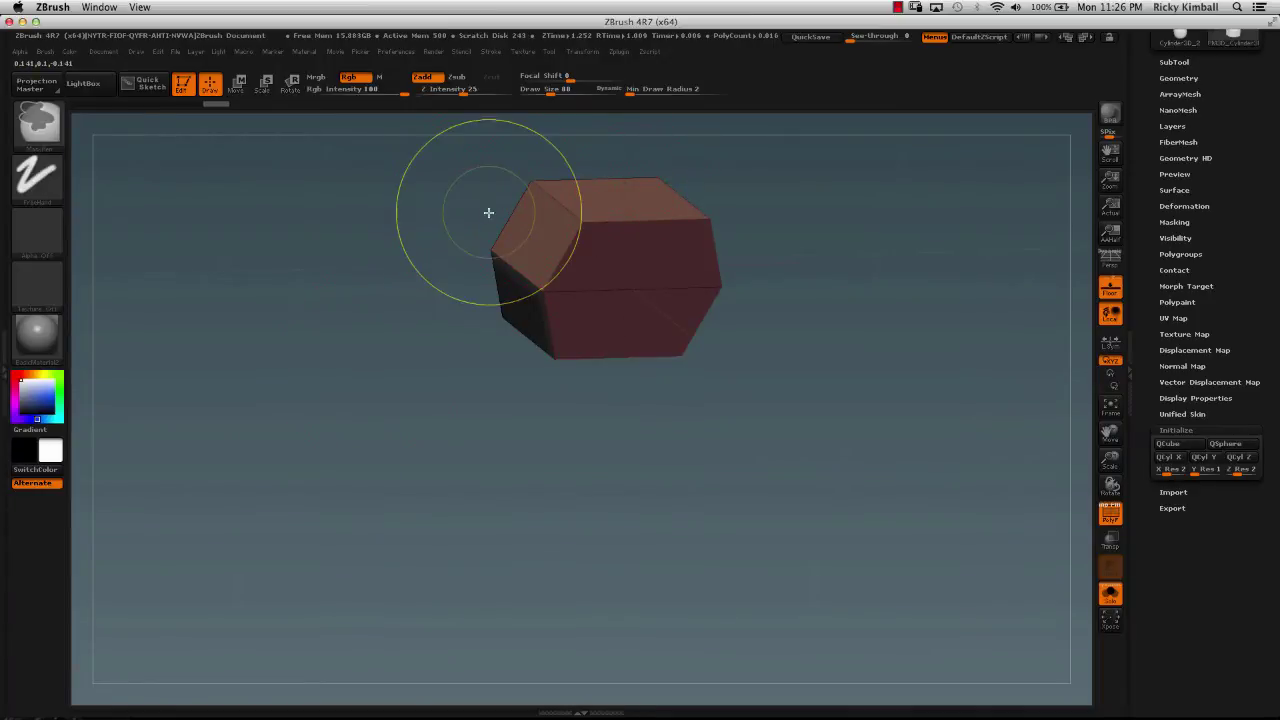
Polygroup the cylinder's top face and alternating side faces with ZModeler
left_click_drag(435, 175, 556, 170)
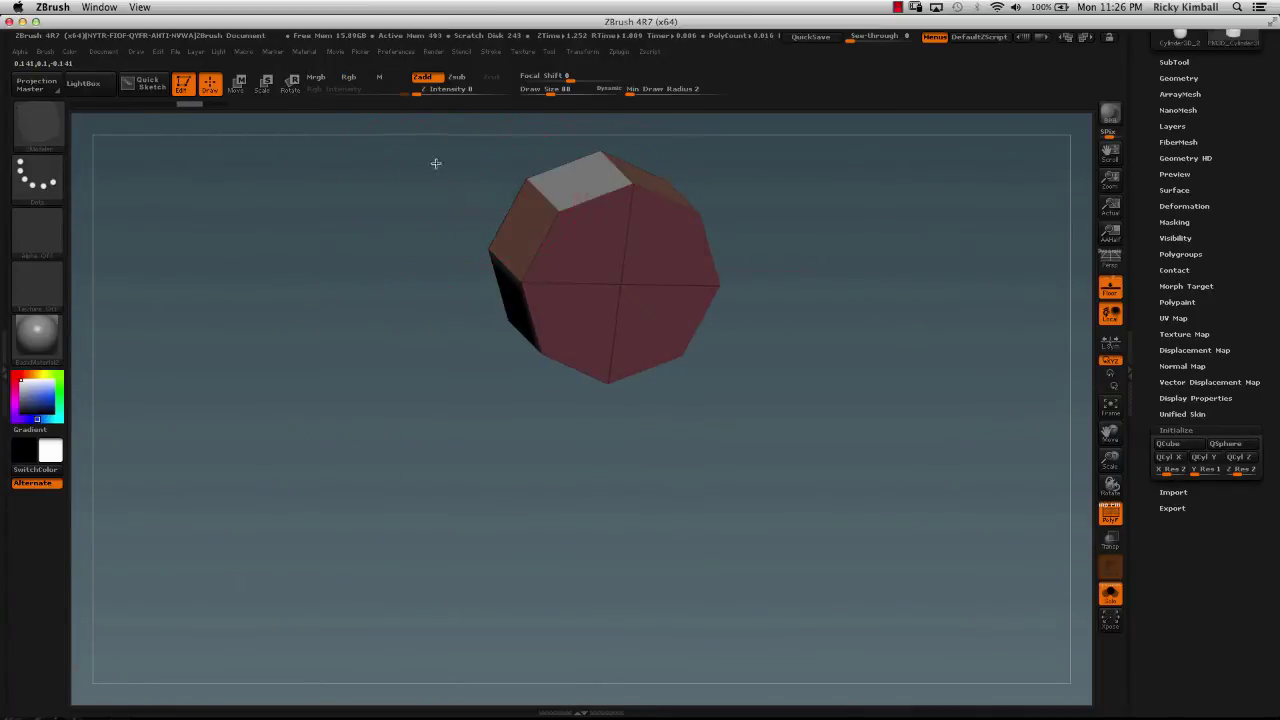
left_click(571, 186)
left_click_drag(434, 163, 457, 171)
left_click(689, 243)
left_click_drag(414, 225, 426, 202)
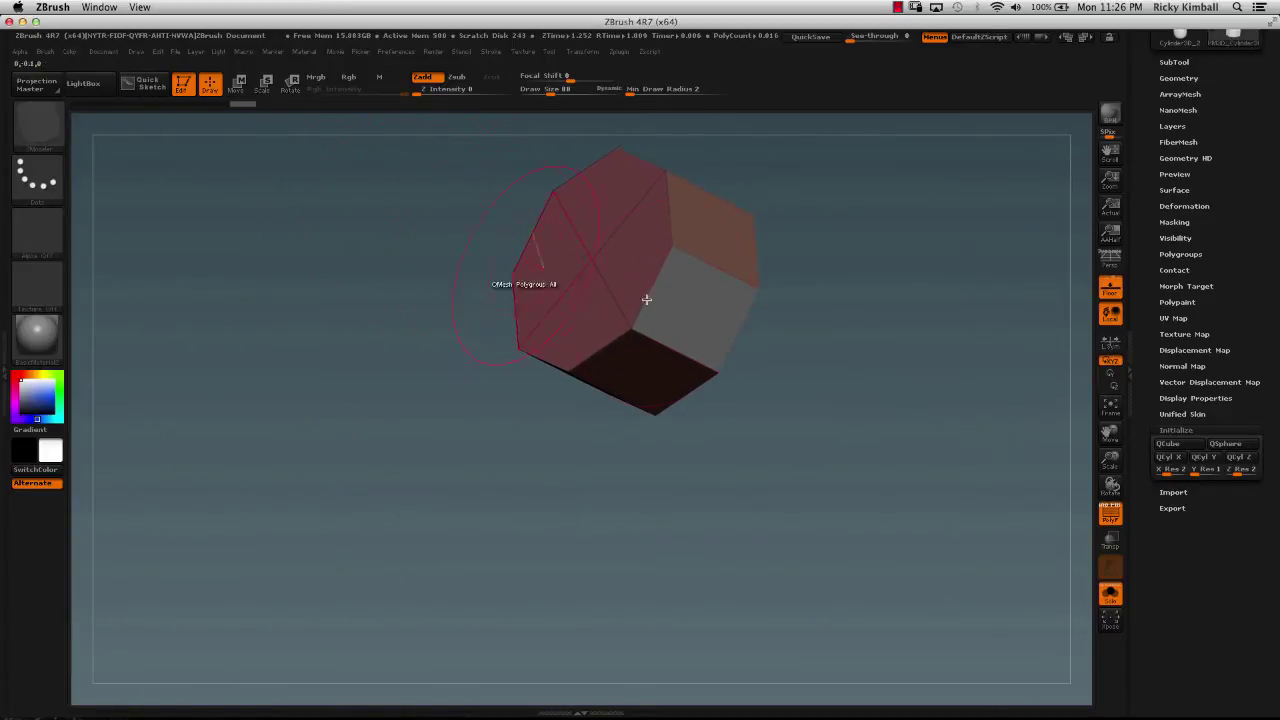
Extrude the polygrouped side faces outward into blocks
left_click_drag(705, 318, 772, 342)
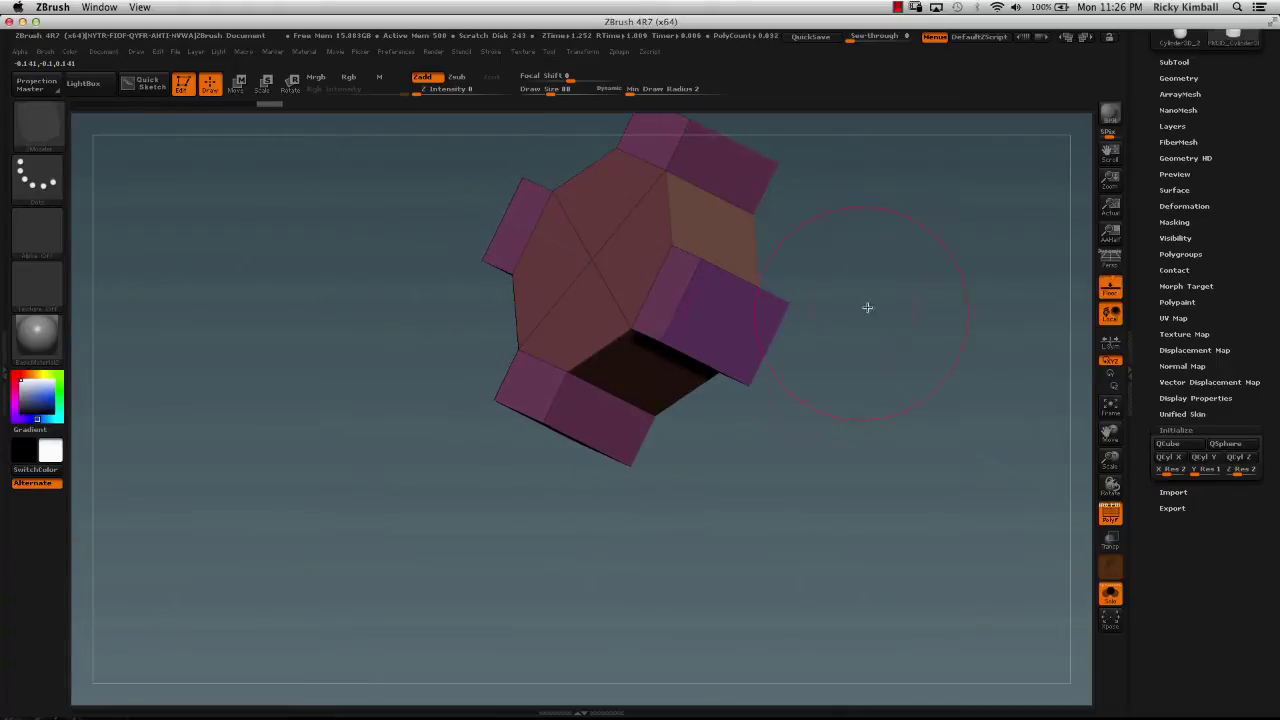
left_click_drag(873, 307, 874, 194)
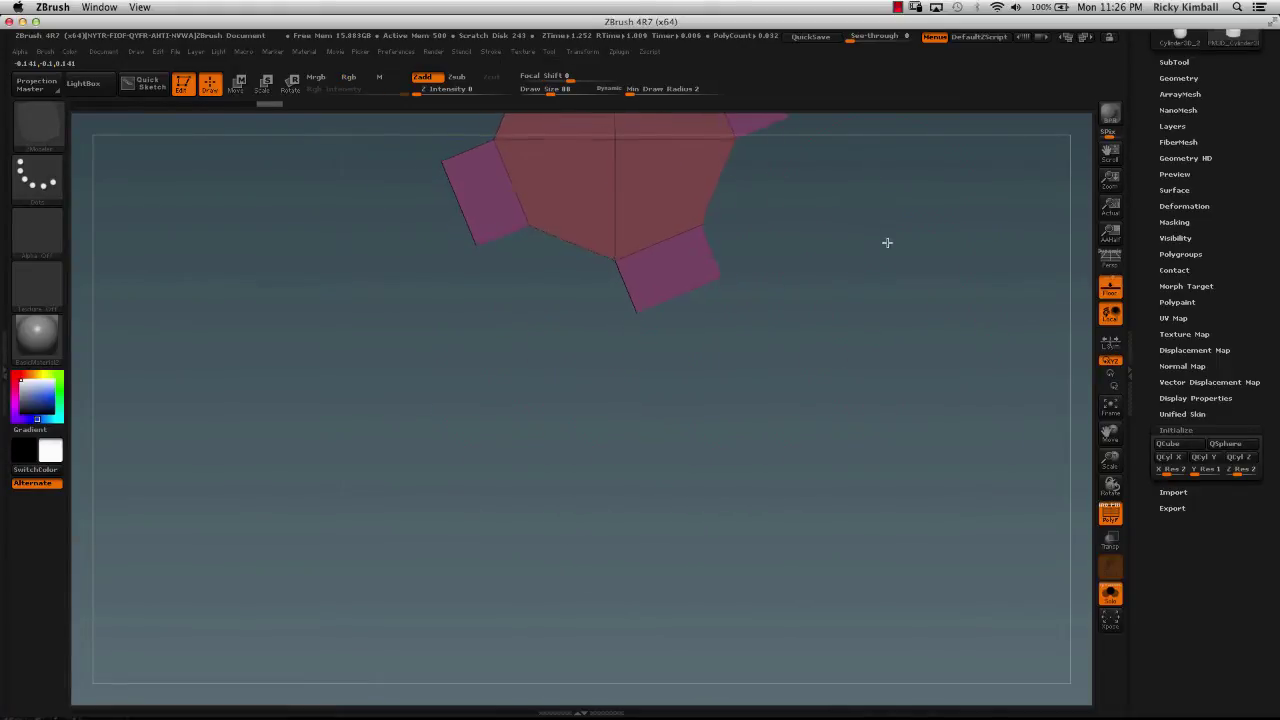
left_click_drag(888, 246, 840, 460)
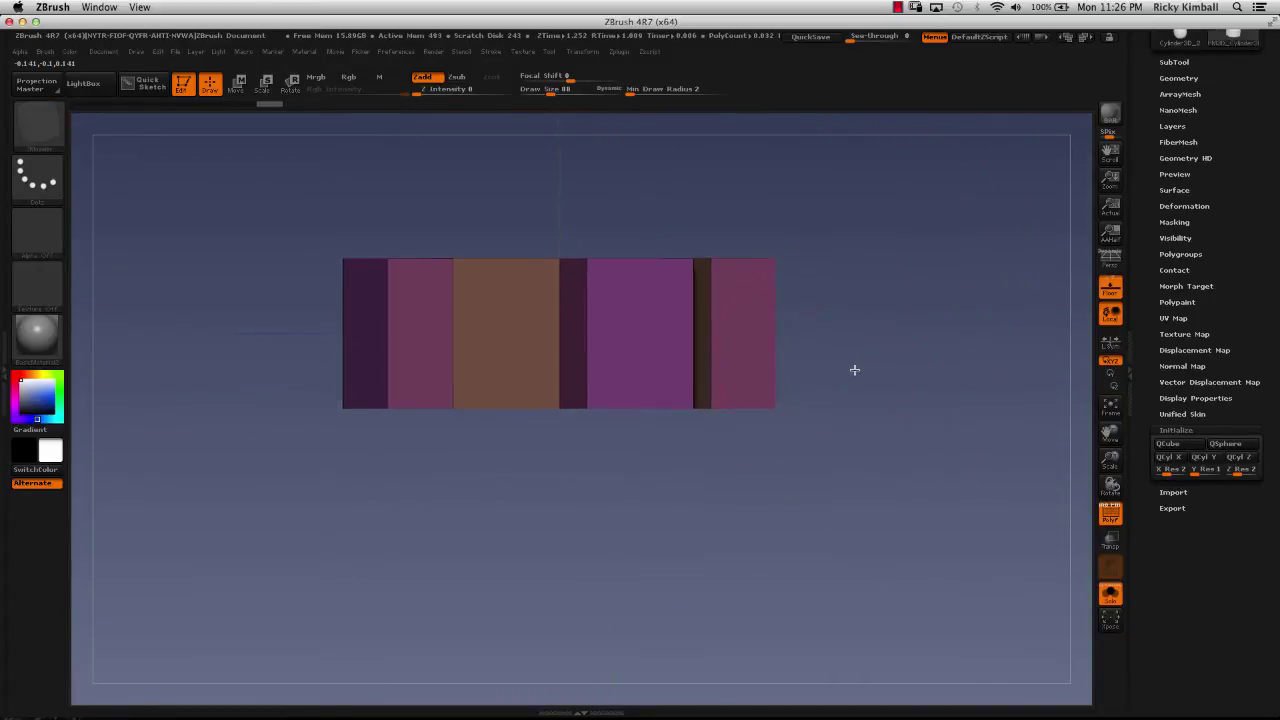
Set the ZModeler edge Insert action to the Multiple EdgeLoops target, ending on a top-down view
left_click_drag(855, 375, 886, 374)
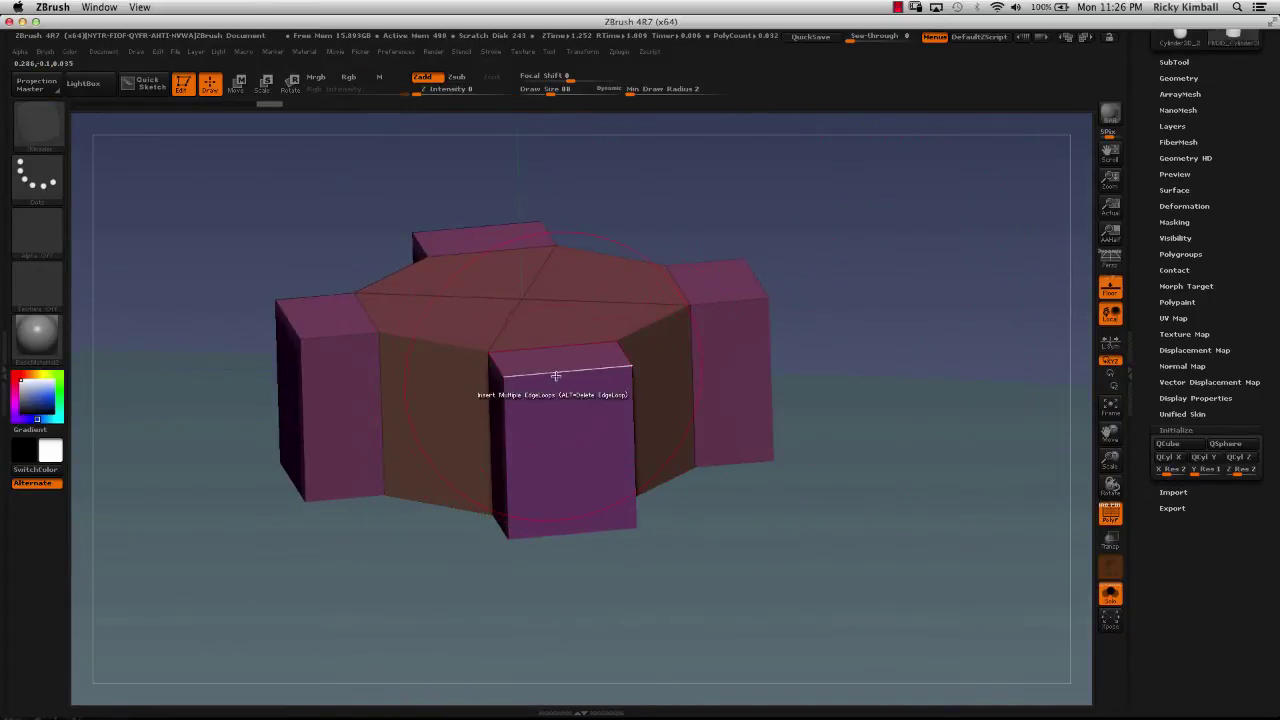
key("space")
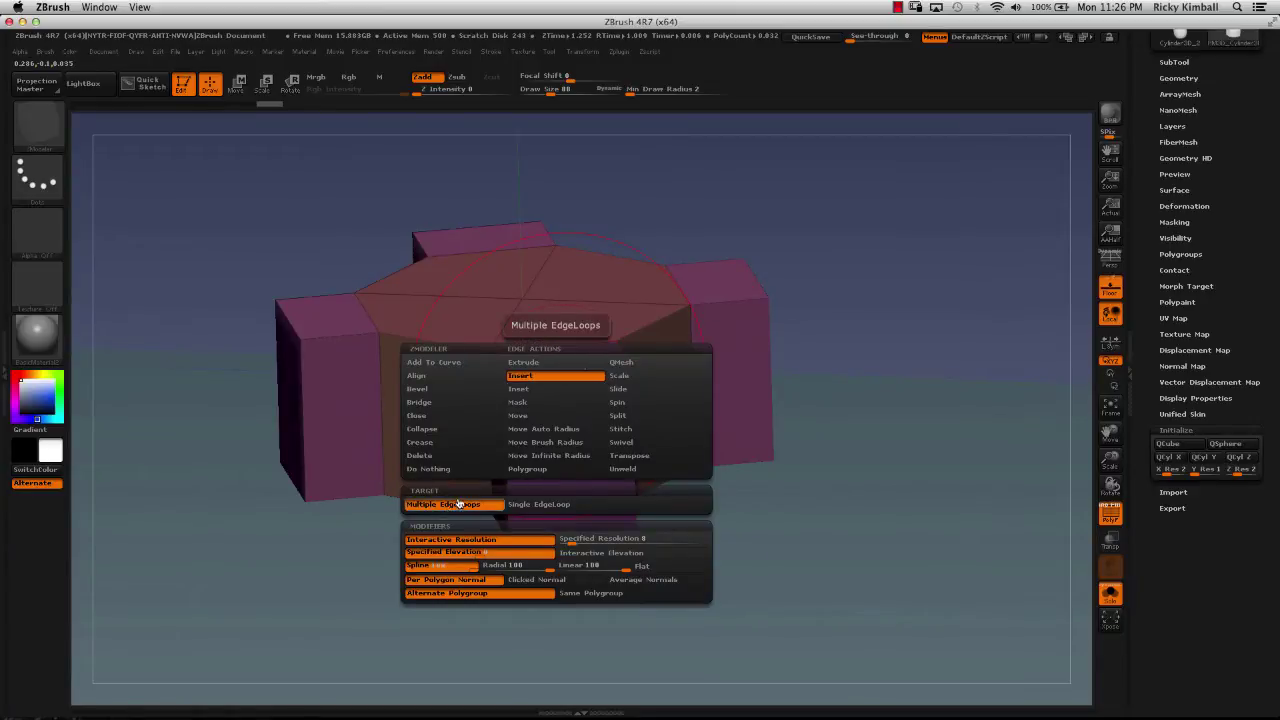
left_click(460, 505)
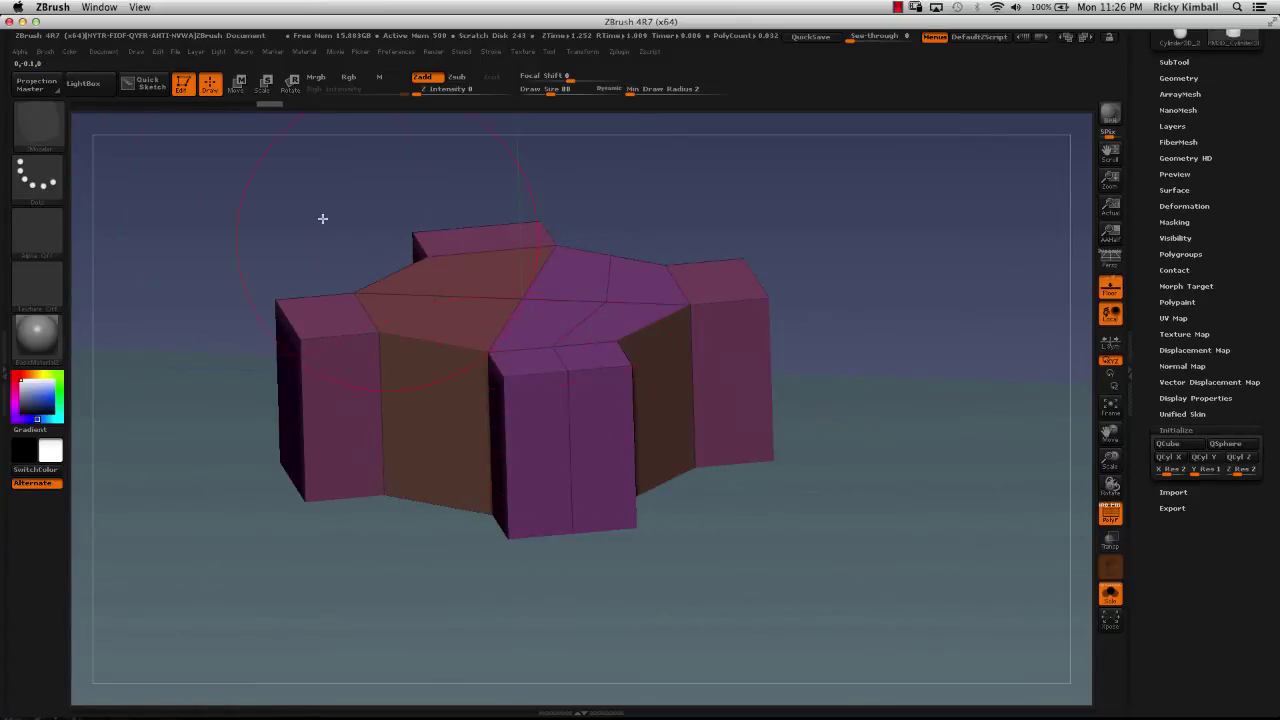
left_click_drag(267, 202, 286, 206)
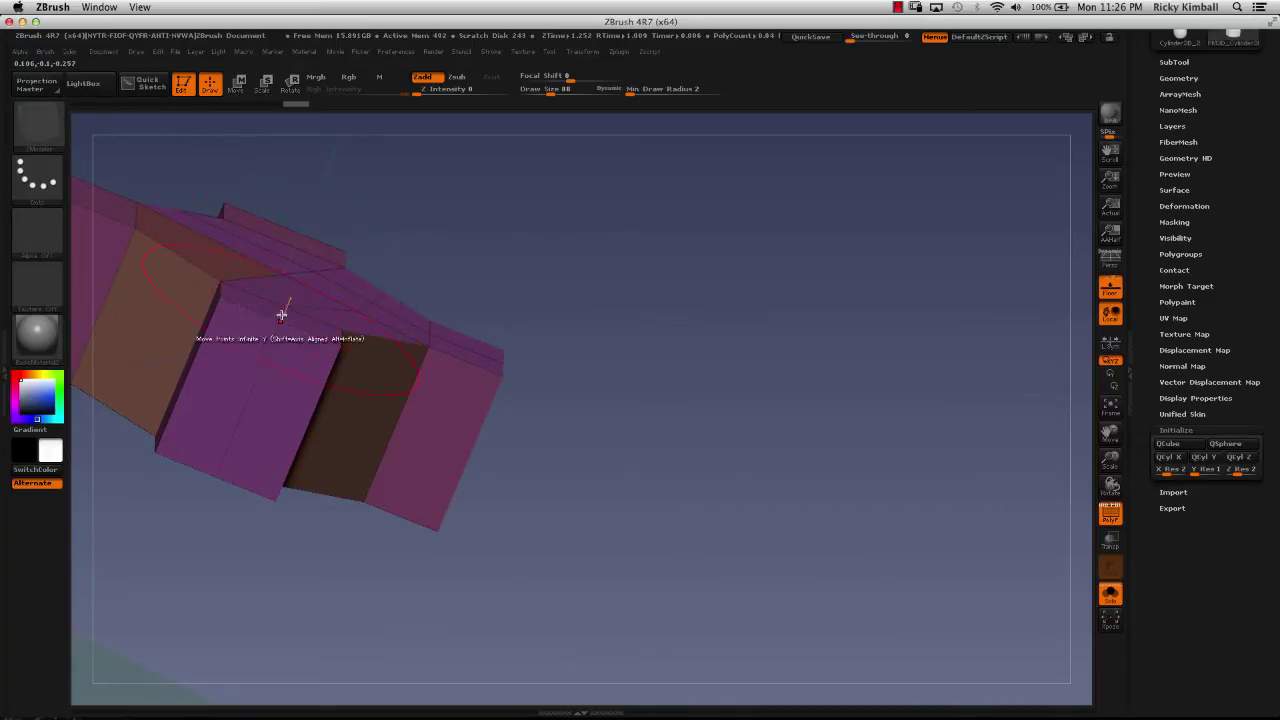
left_click_drag(459, 232, 323, 179)
left_click_drag(240, 163, 355, 357)
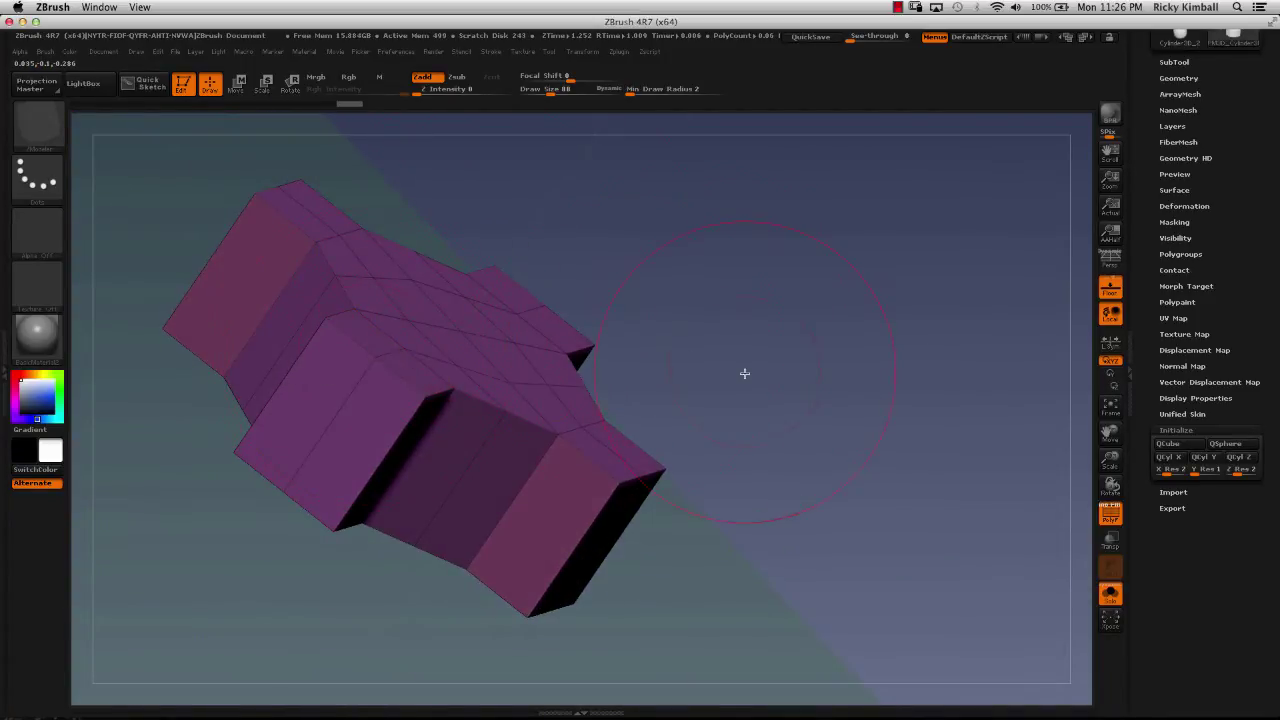
mouse_move(744, 373)
left_mouse_down()
mouse_move(734, 331)
mouse_move(683, 371)
mouse_move(731, 366)
mouse_move(766, 429)
mouse_move(746, 451)
mouse_move(753, 331)
mouse_move(608, 434)
mouse_move(660, 406)
mouse_move(629, 279)
mouse_move(791, 329)
mouse_move(749, 371)
mouse_move(754, 406)
mouse_move(801, 391)
mouse_move(703, 383)
mouse_move(297, 266)
mouse_move(340, 300)
mouse_move(395, 286)
left_mouse_up()
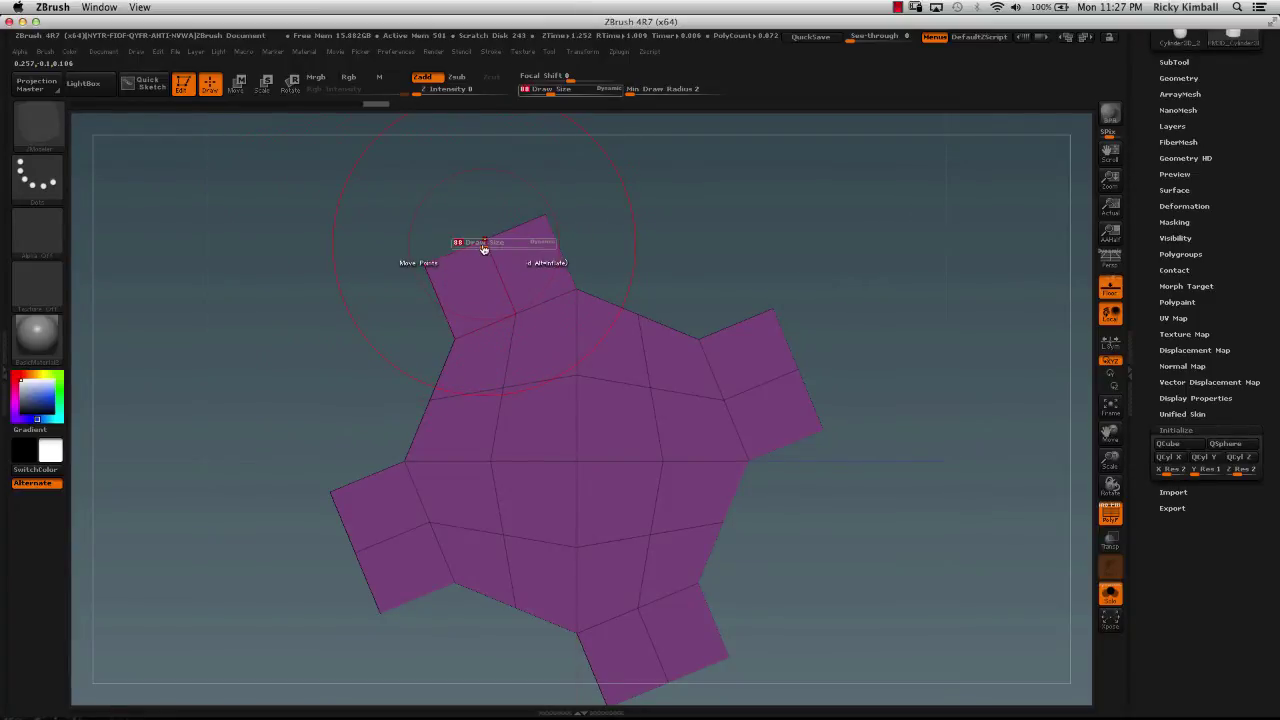
Set brush size 37, choose Move Points, and pull the left edge midpoint outward
left_click_drag(483, 248, 474, 248)
key("space")
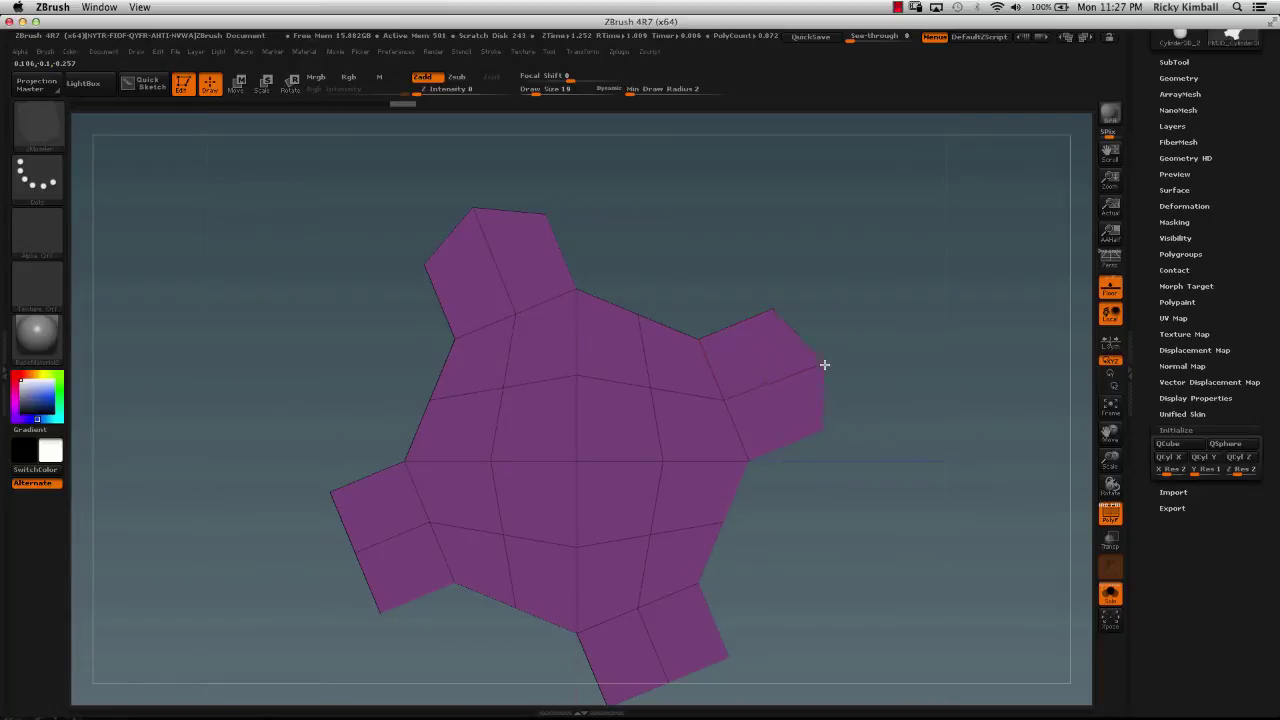
left_click_drag(857, 534, 909, 351, "alt")
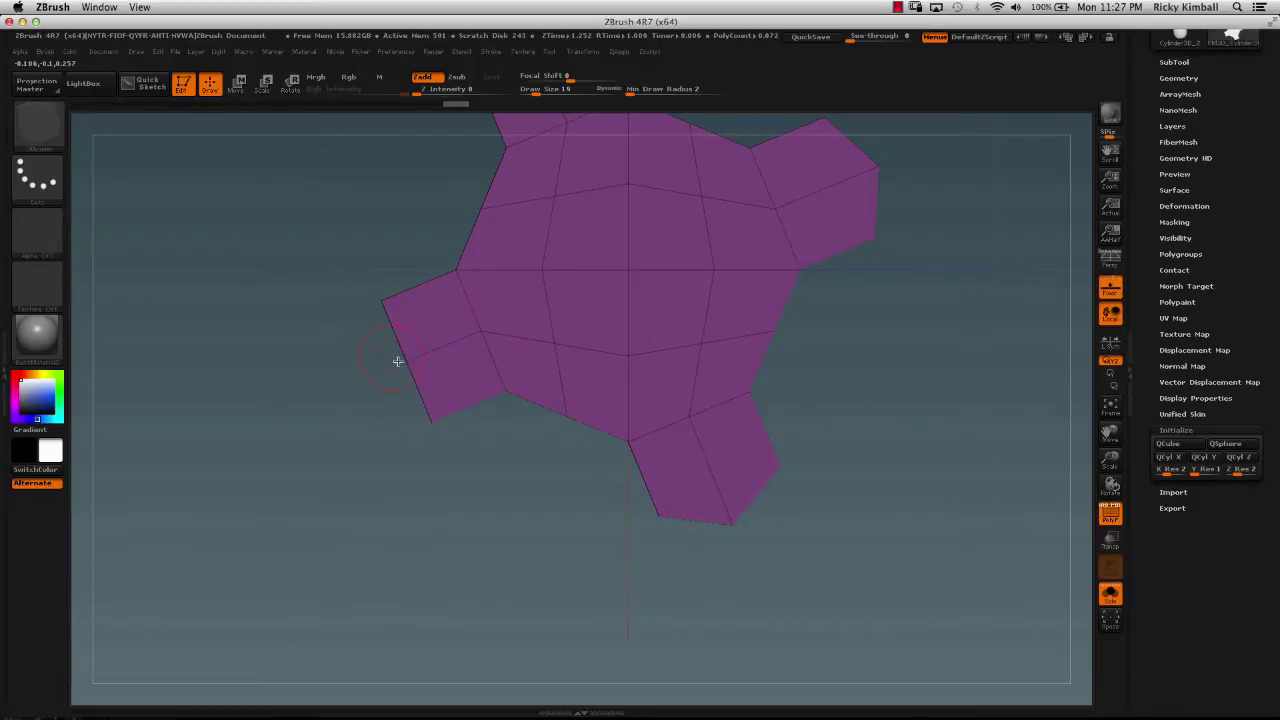
left_click_drag(406, 362, 371, 372)
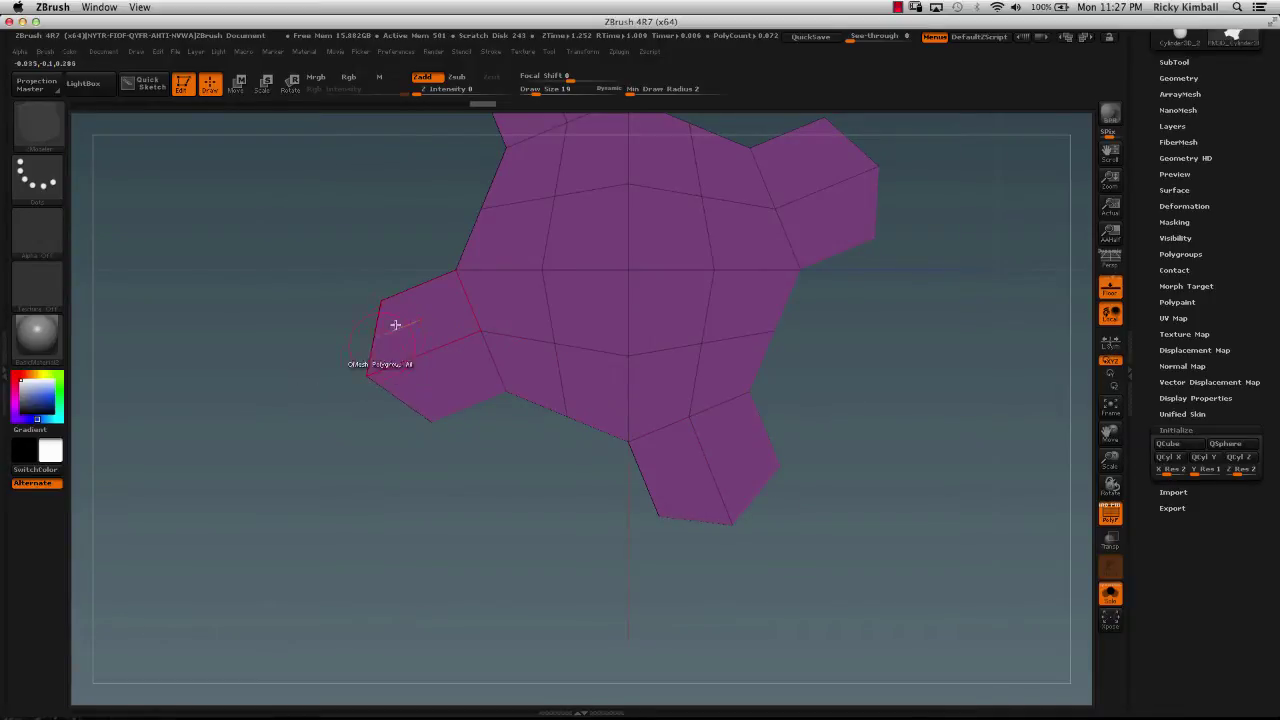
Pull the notch and bottom vertices to round the lobes, then view from the side
left_click_drag(386, 297, 459, 372, "alt")
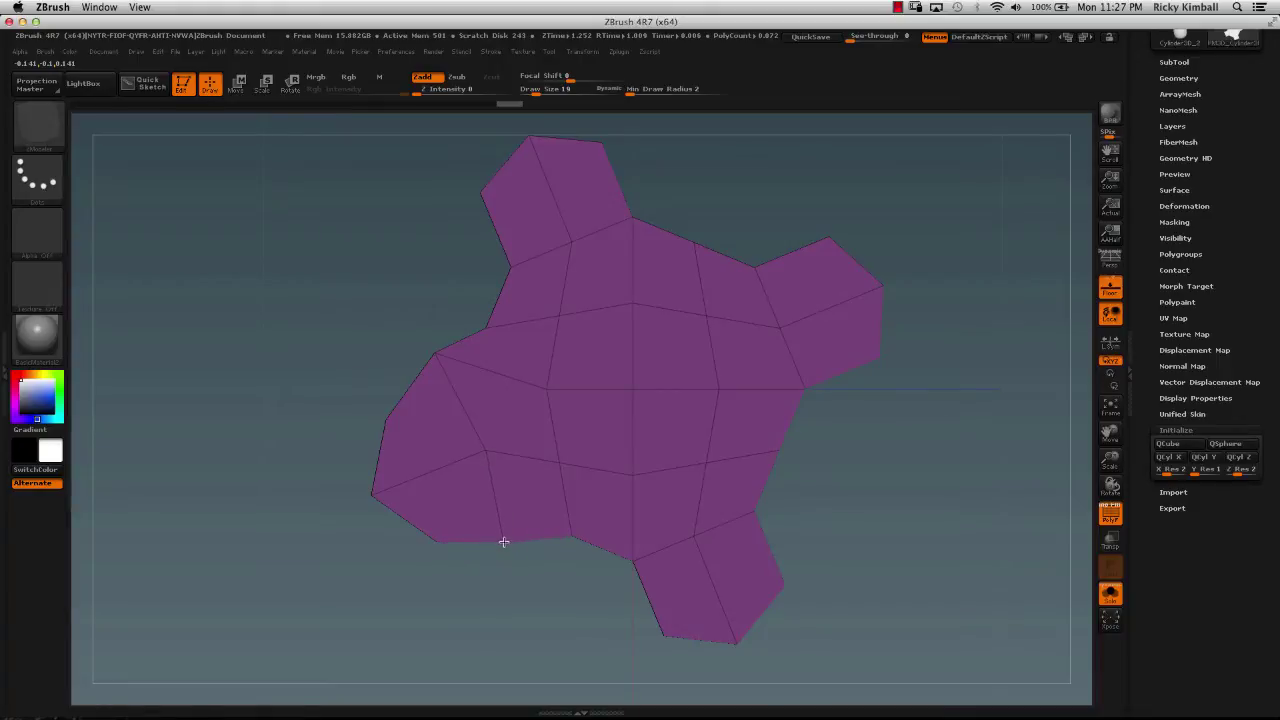
left_click_drag(403, 288, 511, 368, "alt")
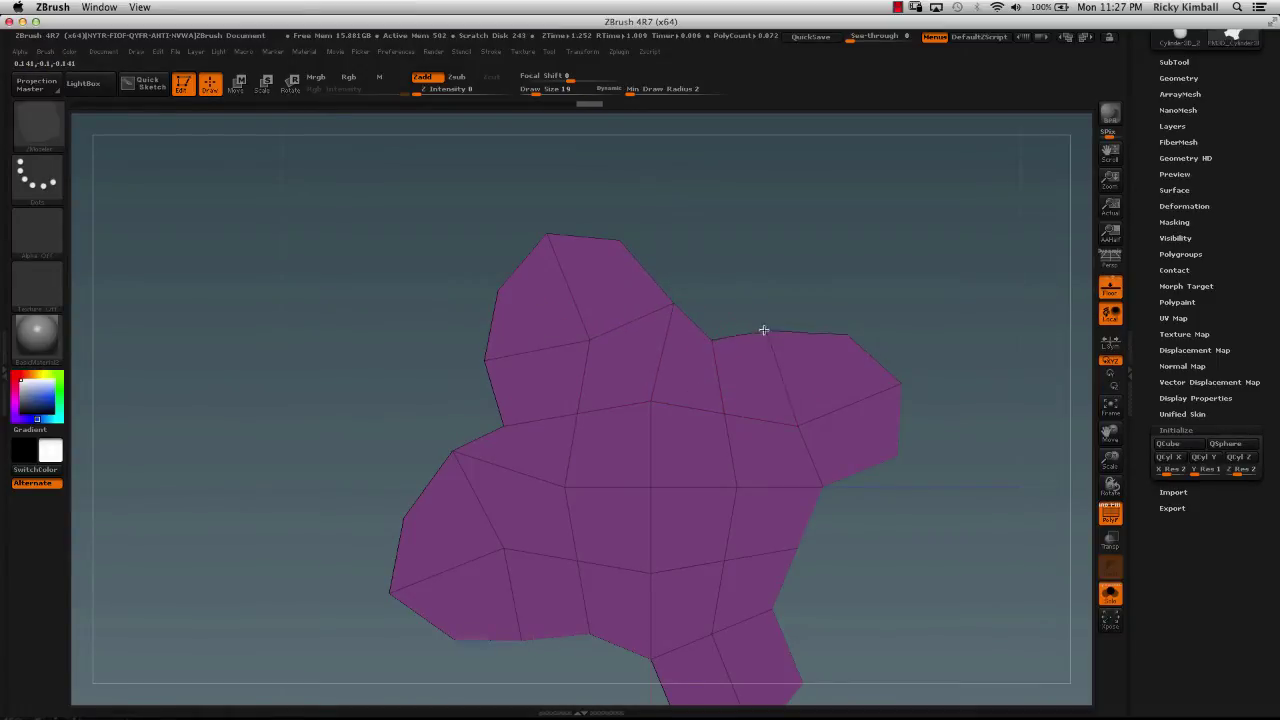
left_click_drag(880, 576, 800, 417, "alt")
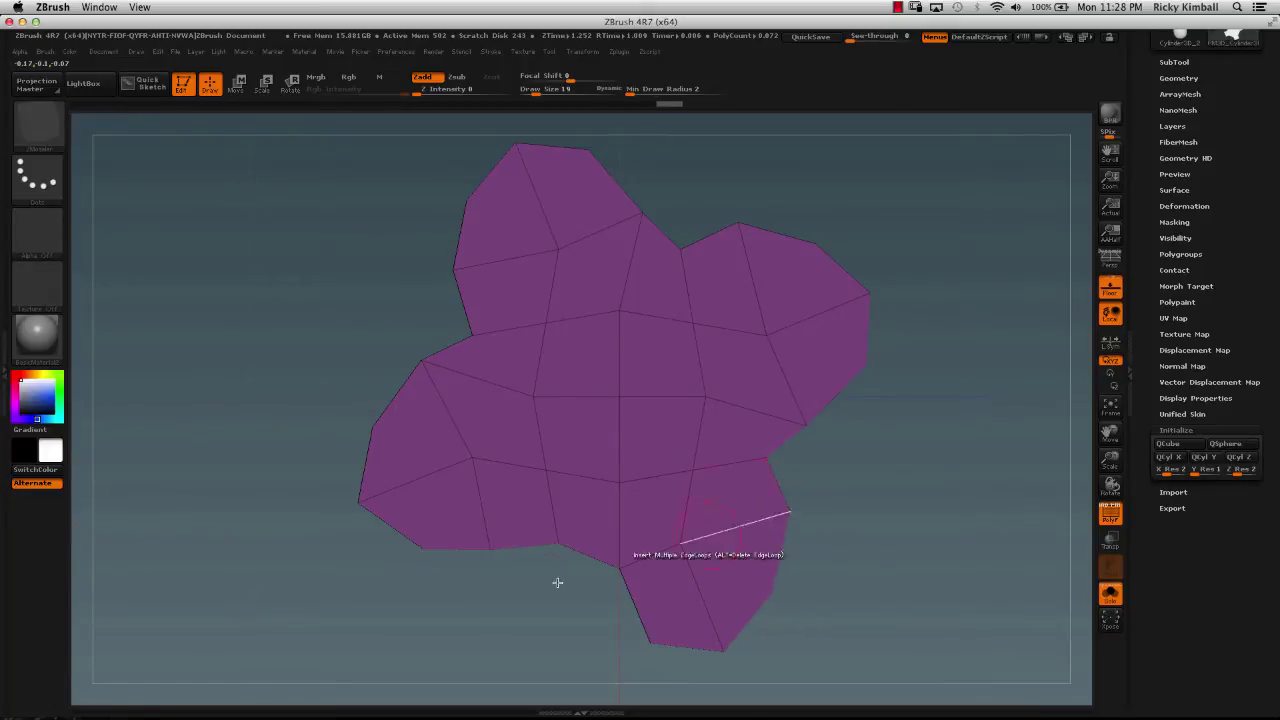
left_click_drag(468, 606, 500, 574, "alt")
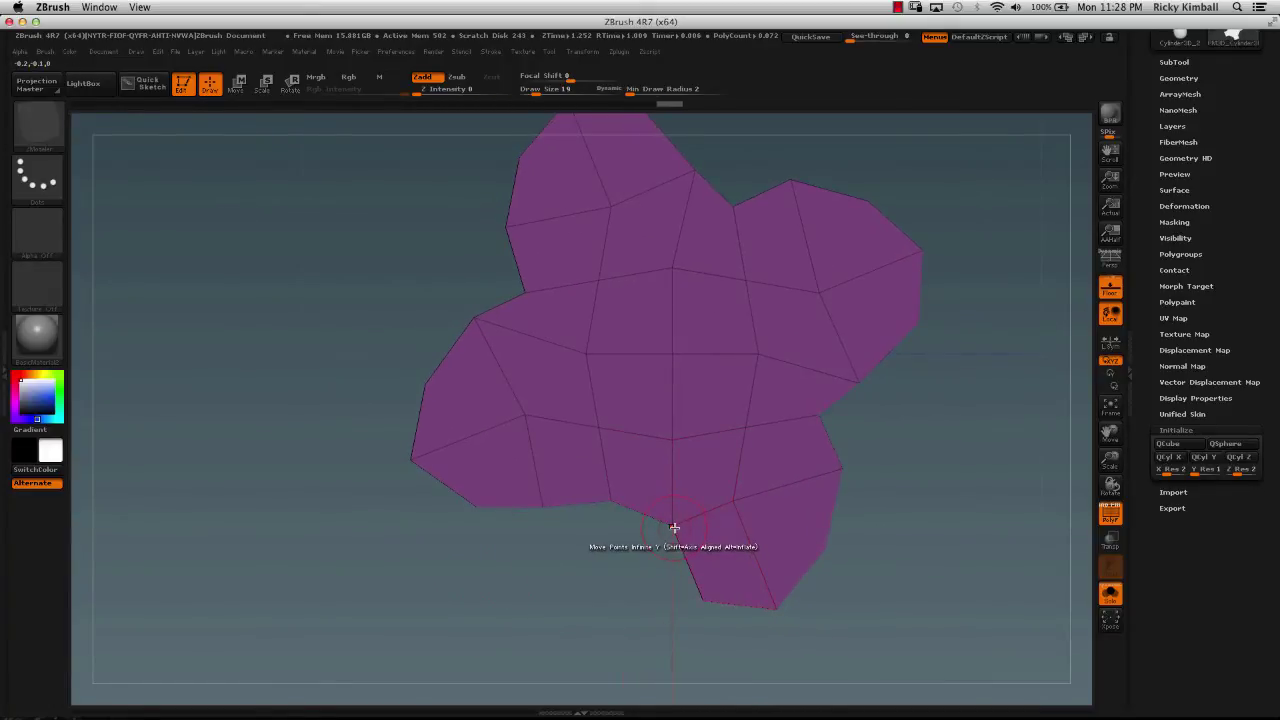
left_click_drag(674, 526, 632, 548)
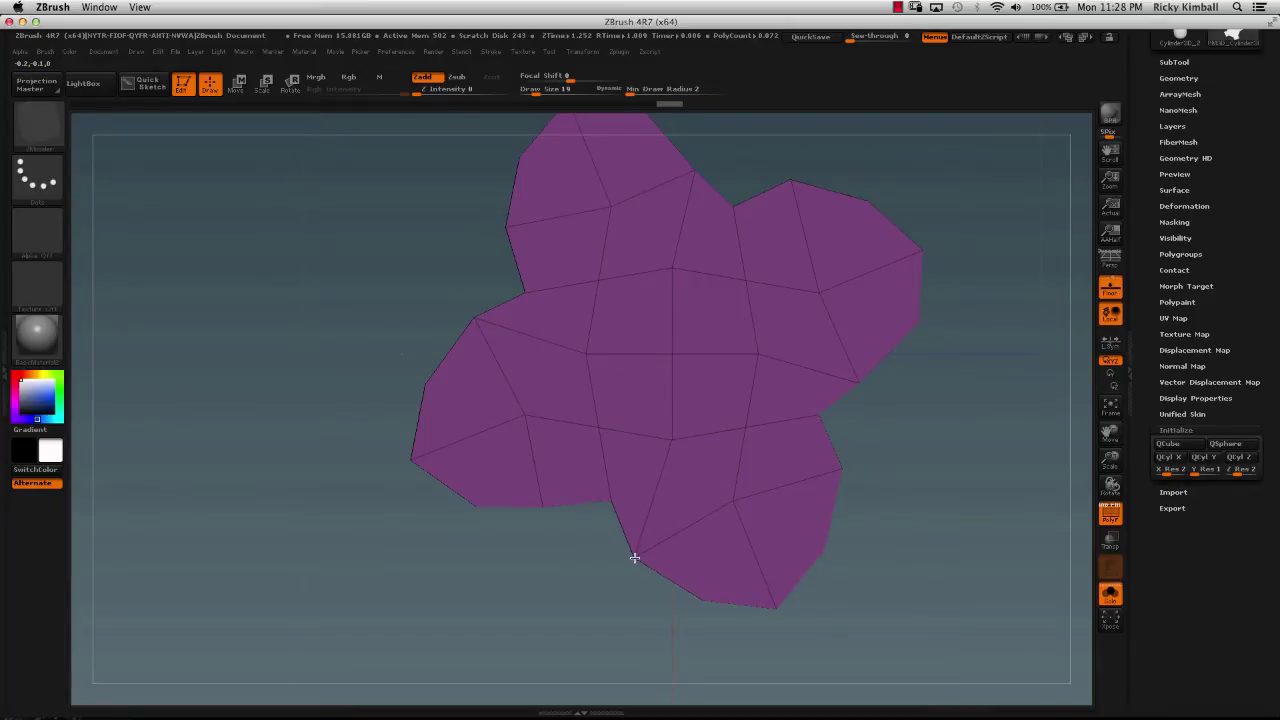
left_click_drag(541, 506, 555, 519)
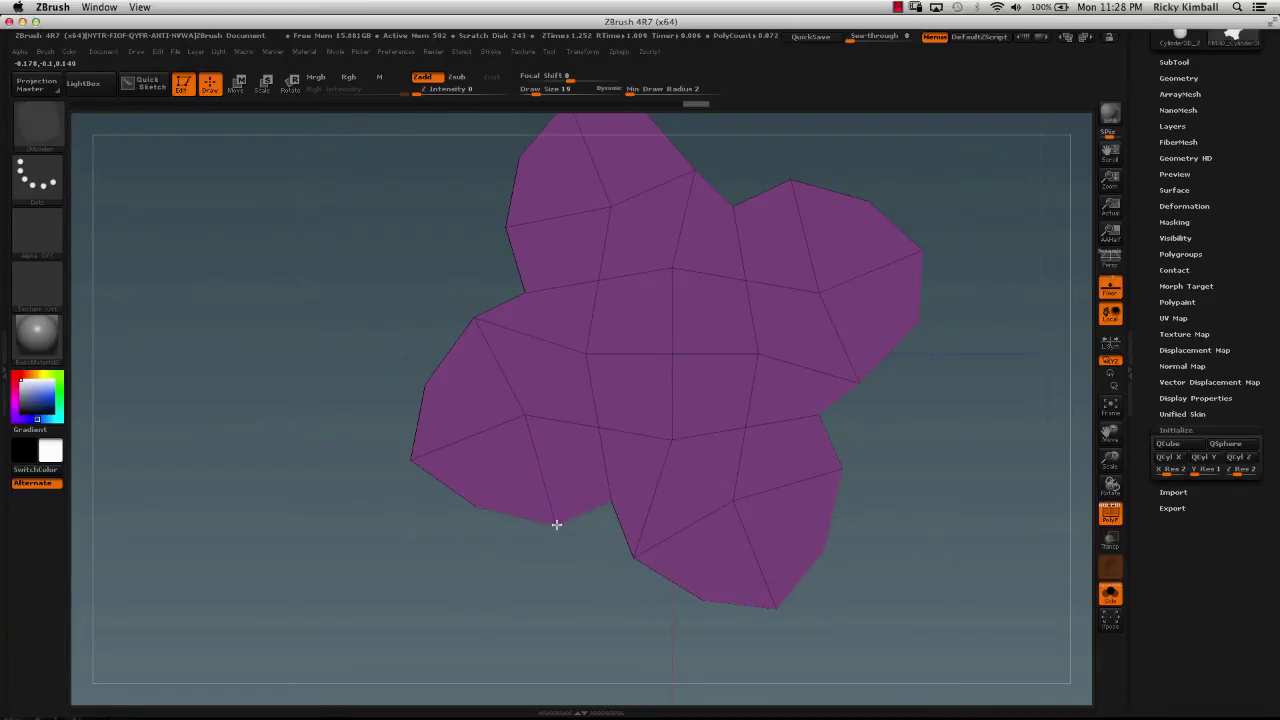
left_click_drag(380, 371, 341, 521, "alt")
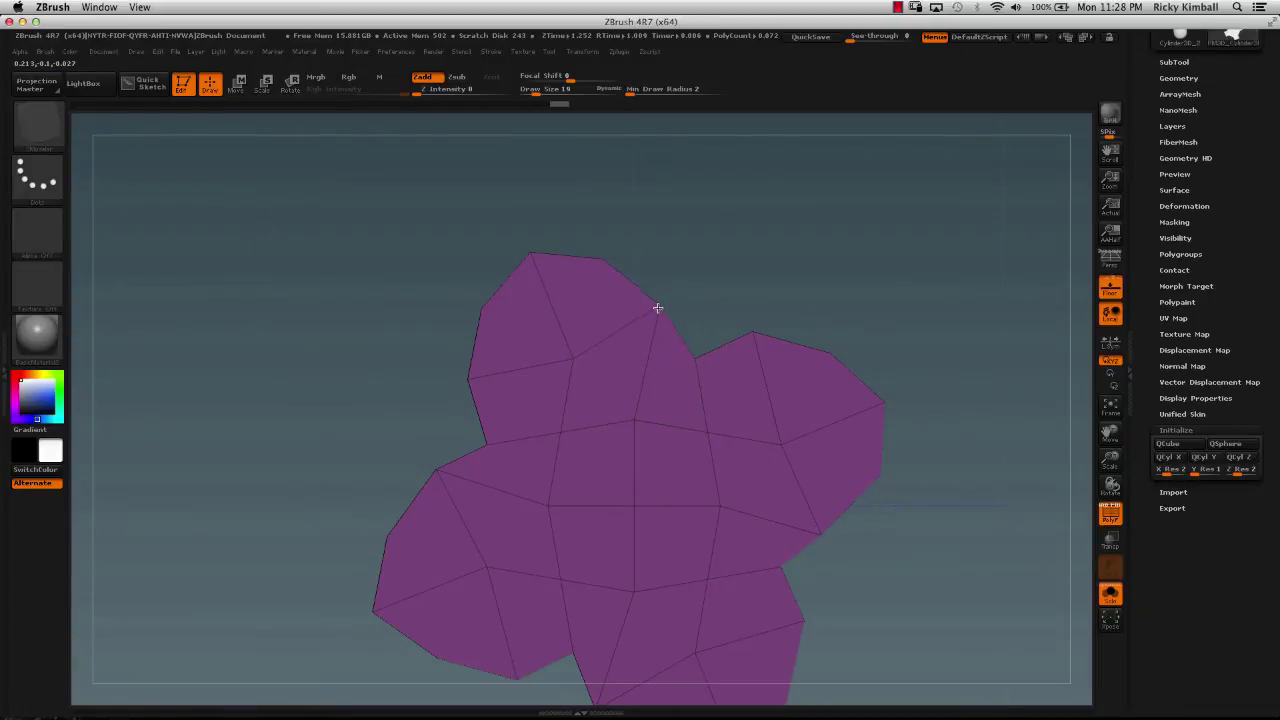
left_click_drag(421, 294, 517, 478)
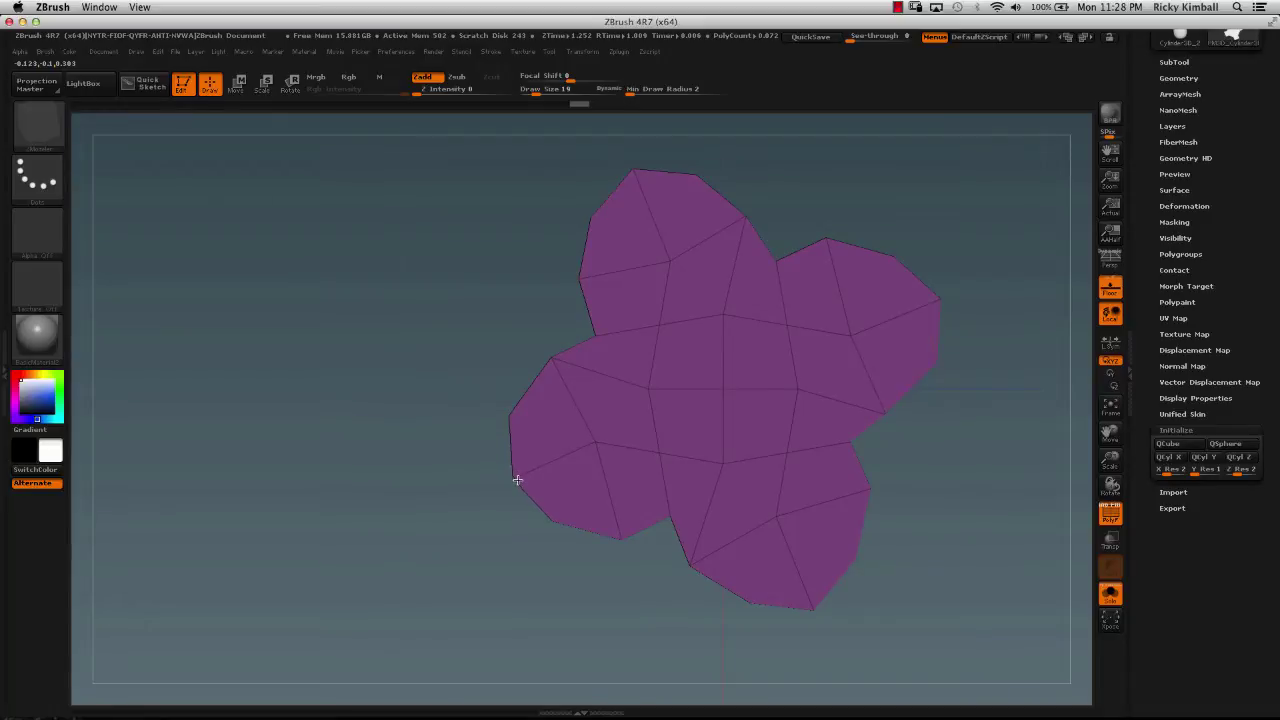
left_click_drag(486, 363, 320, 335, "alt")
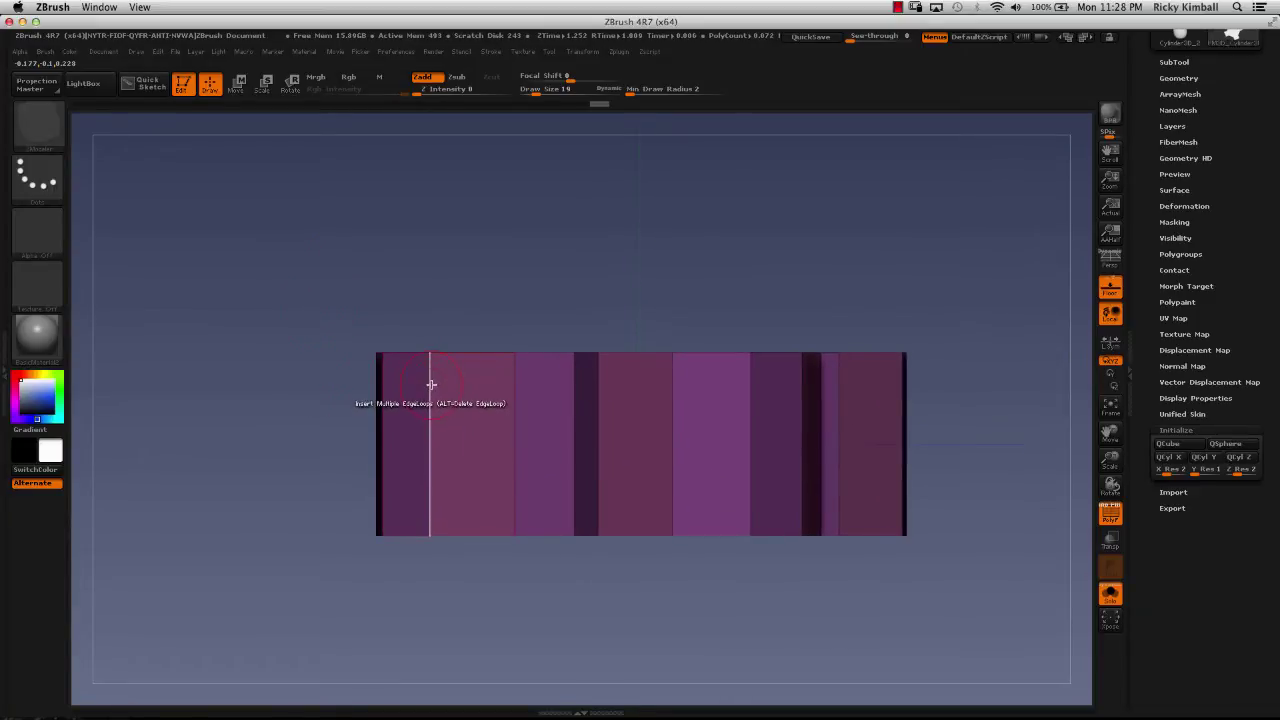
Insert single edge loops near the top and bottom of the cylinder
key("space")
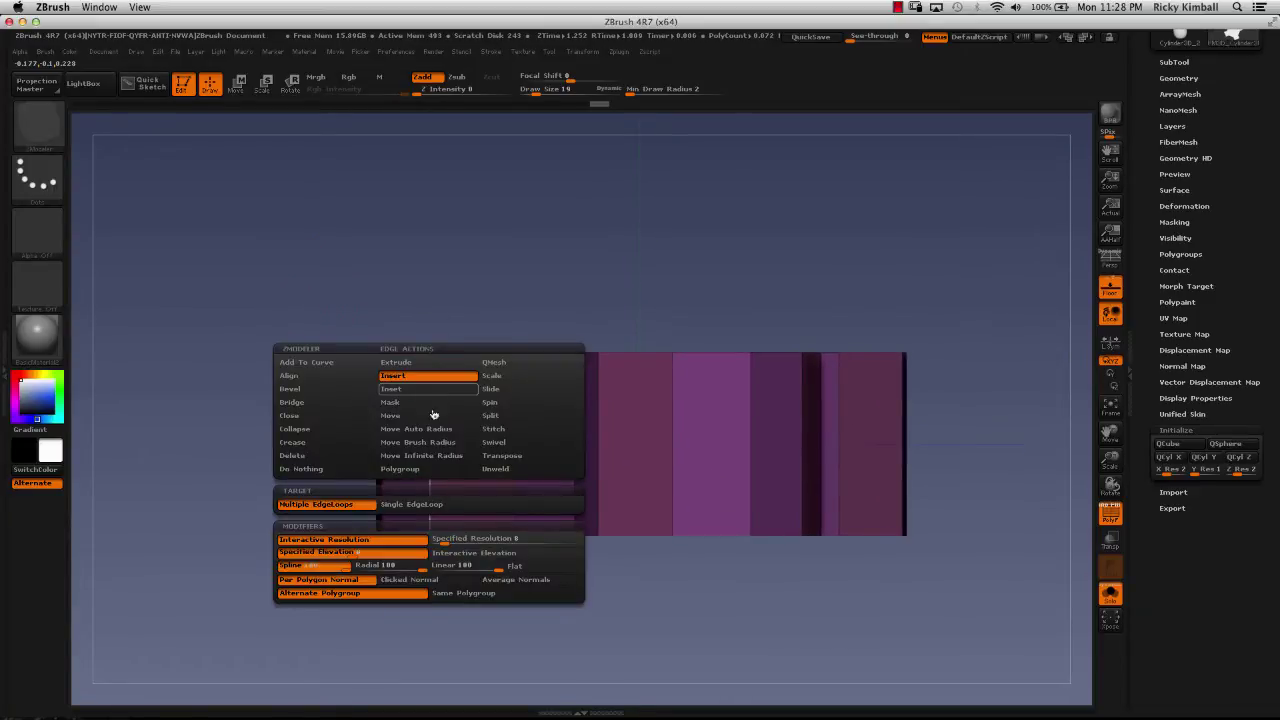
left_click(414, 506)
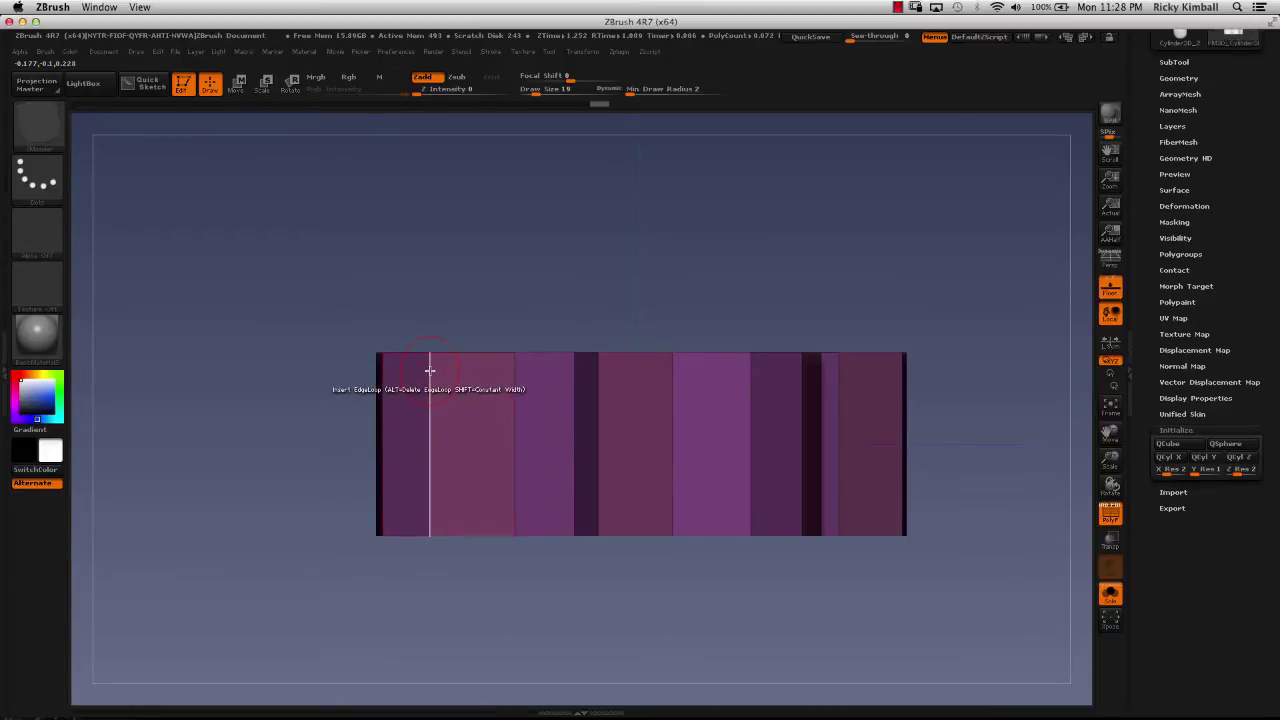
left_click(431, 364)
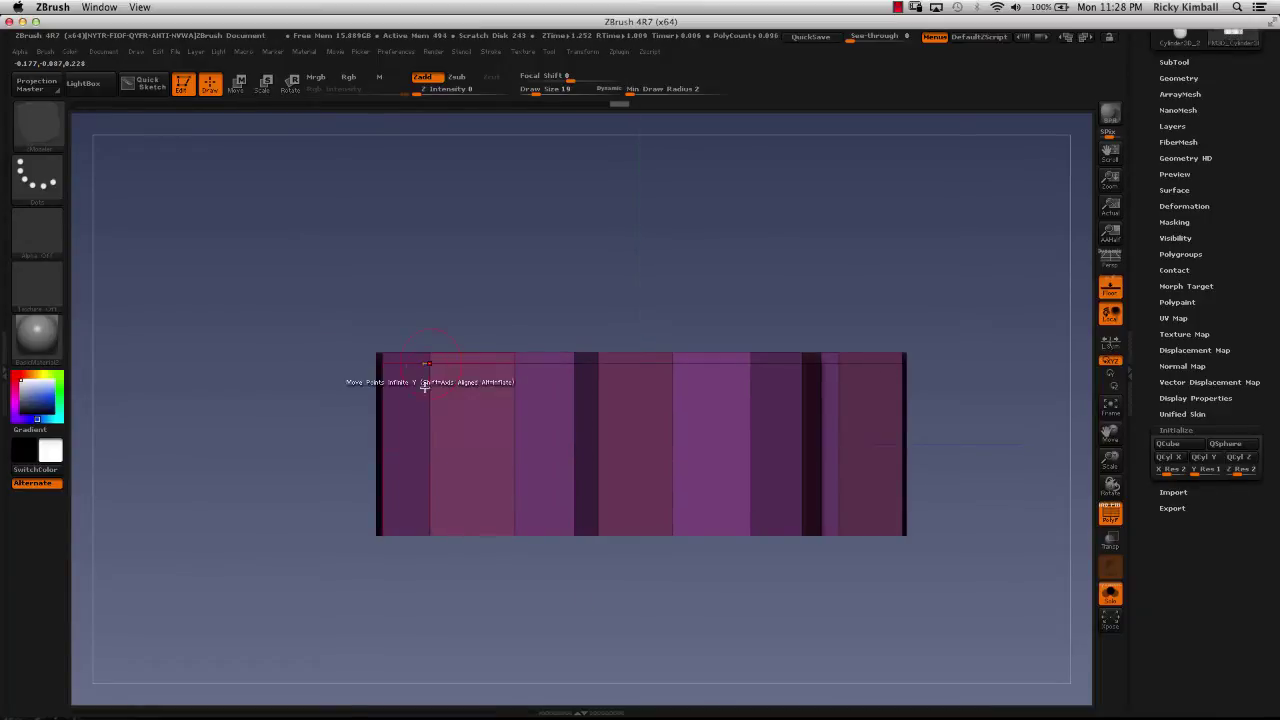
left_click(431, 526)
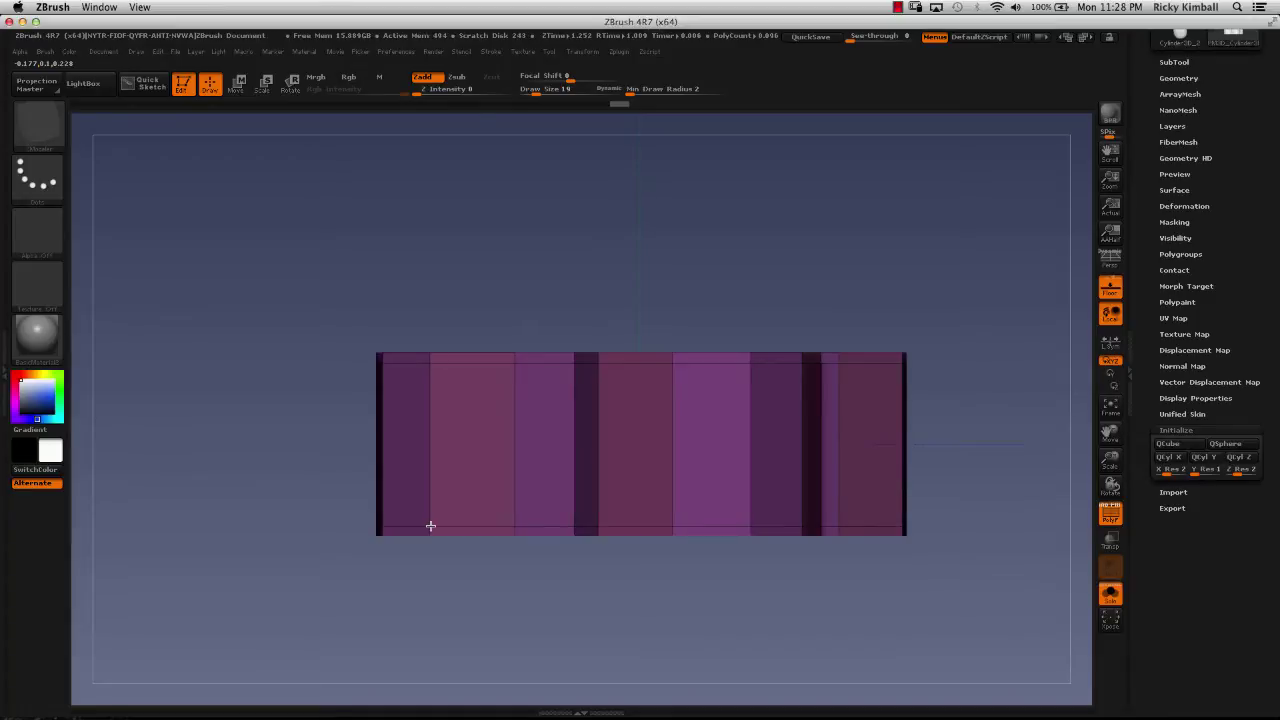
Hide the polygons at the top and bottom ends with SelectRect
key("ctrl+shift")
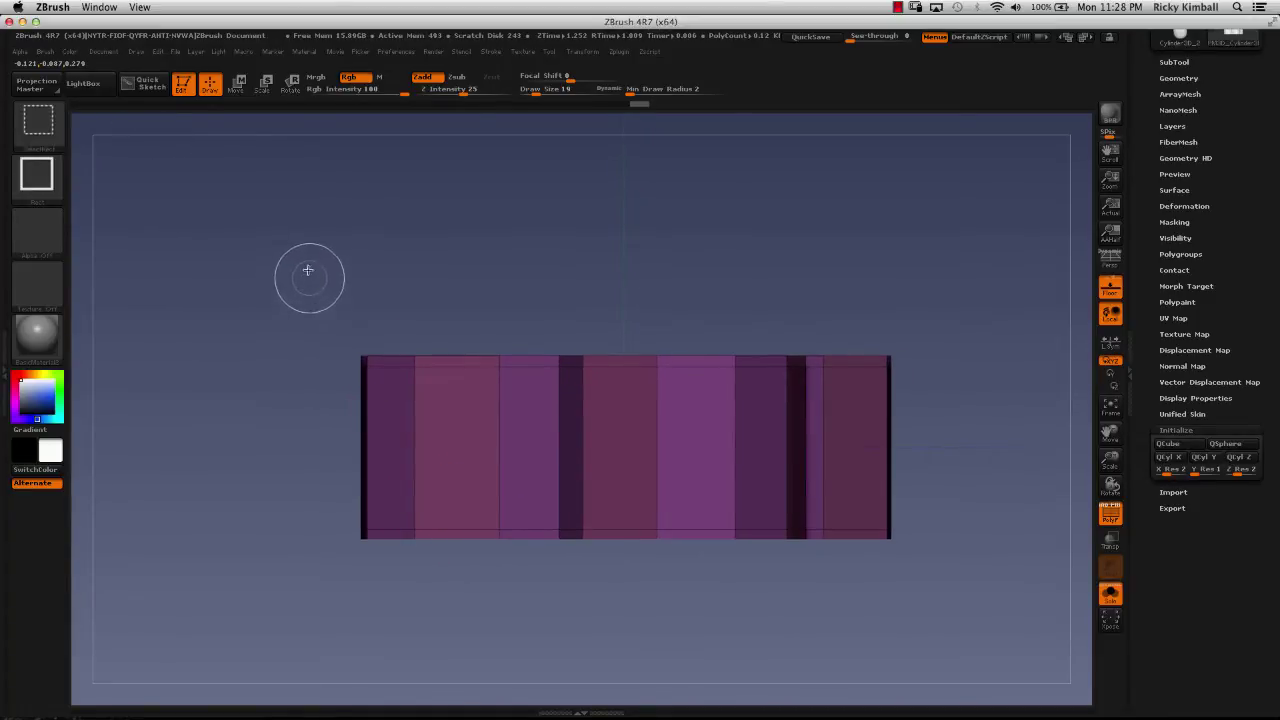
mouse_move(306, 267)
left_mouse_down("ctrl+shift")
mouse_move(336, 354)
mouse_move(911, 363)
left_mouse_up("ctrl+shift")
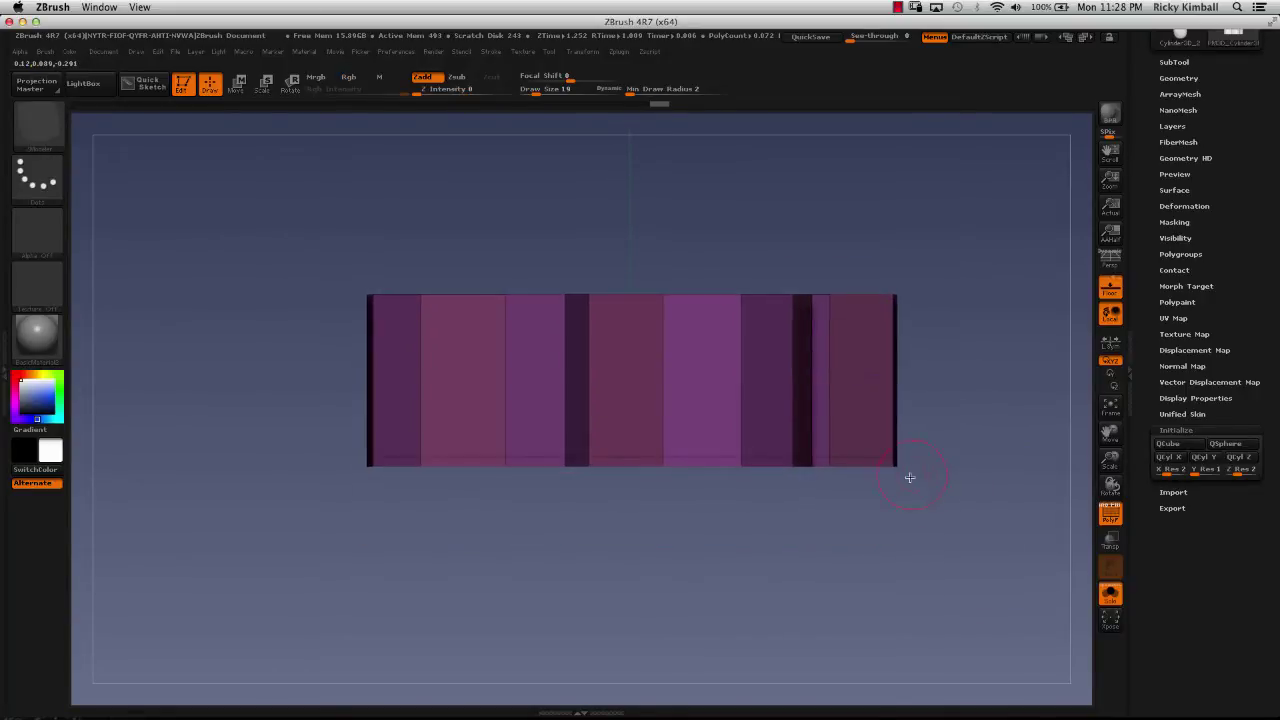
left_click_drag(922, 464, 309, 503, "ctrl+shift")
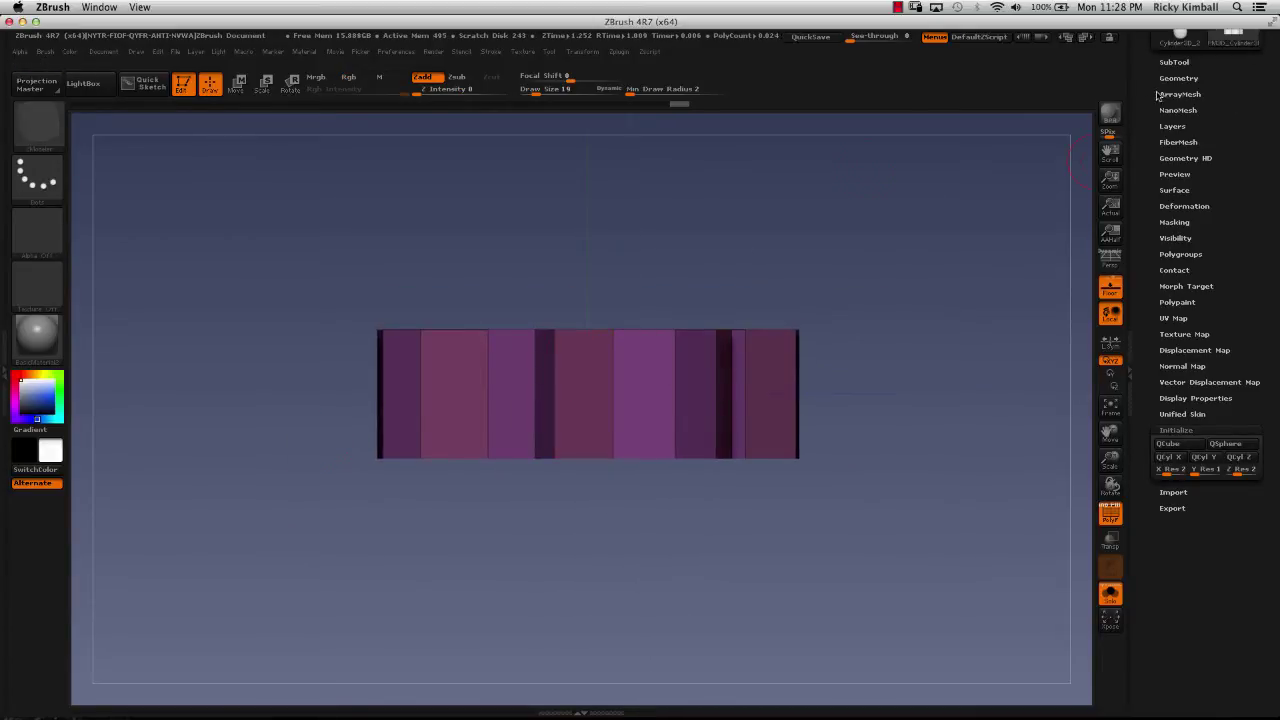
Delete the hidden end polygons with Geometry > Del Hidden and reframe the open tube
scroll(1157, 95, "up", 5)
left_click(1177, 260)
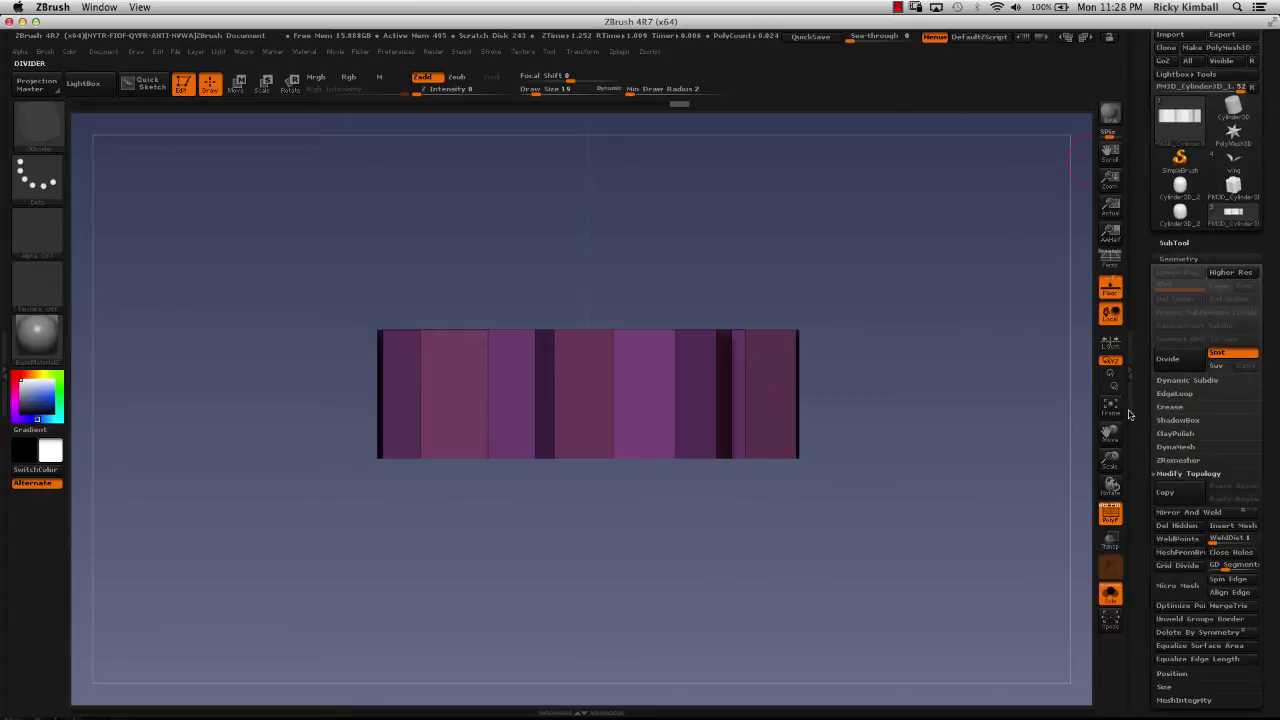
scroll(1145, 457, "down", 2)
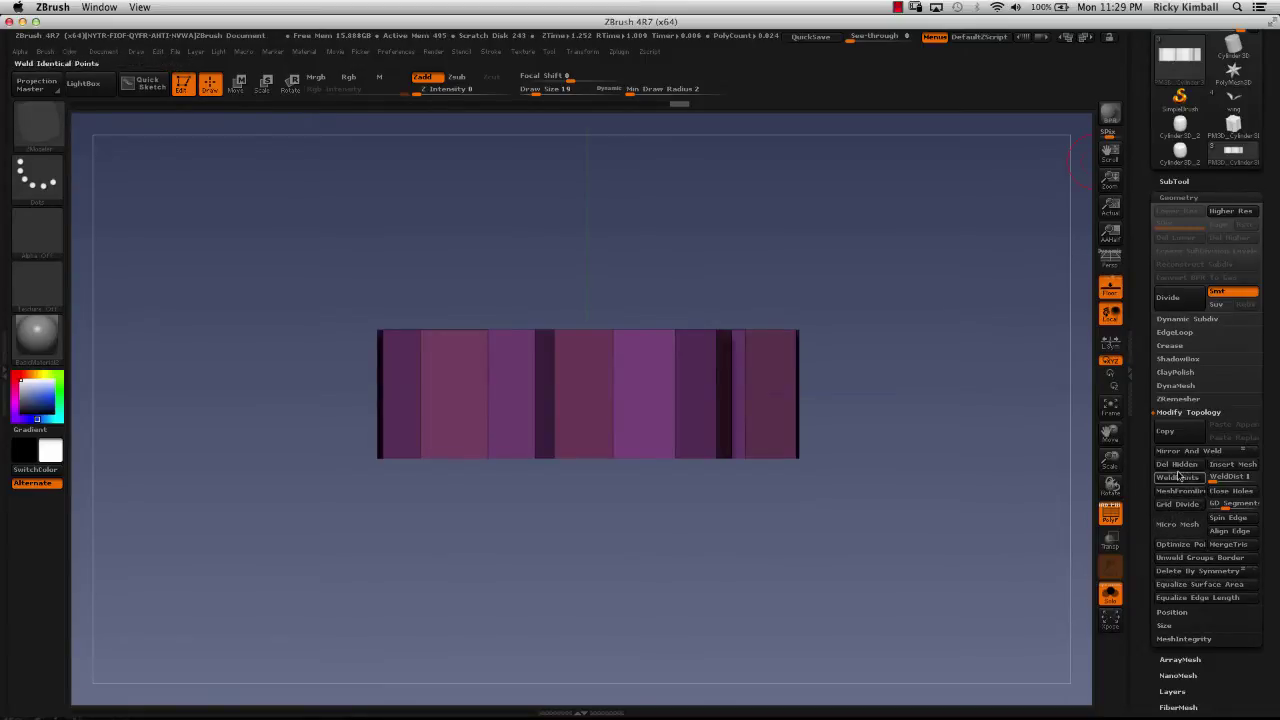
left_click(1177, 465)
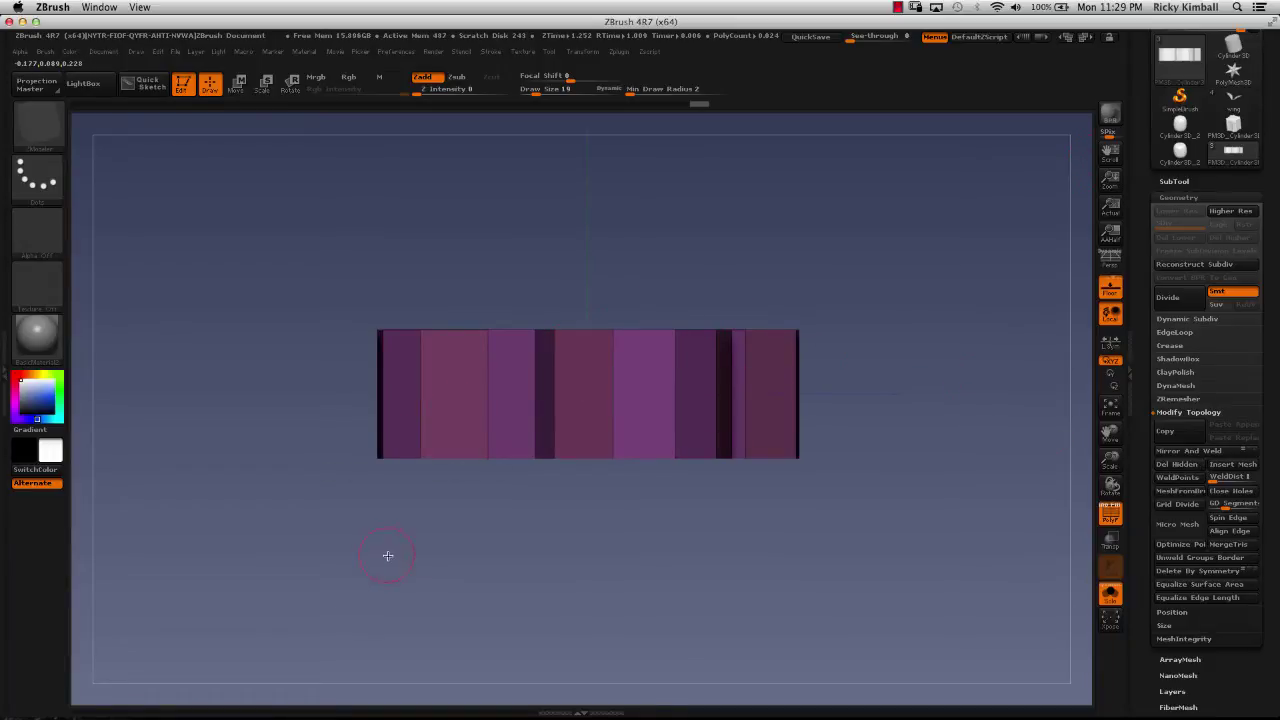
left_click_drag(386, 557, 440, 300, "alt")
scroll(1140, 505, "down", 5)
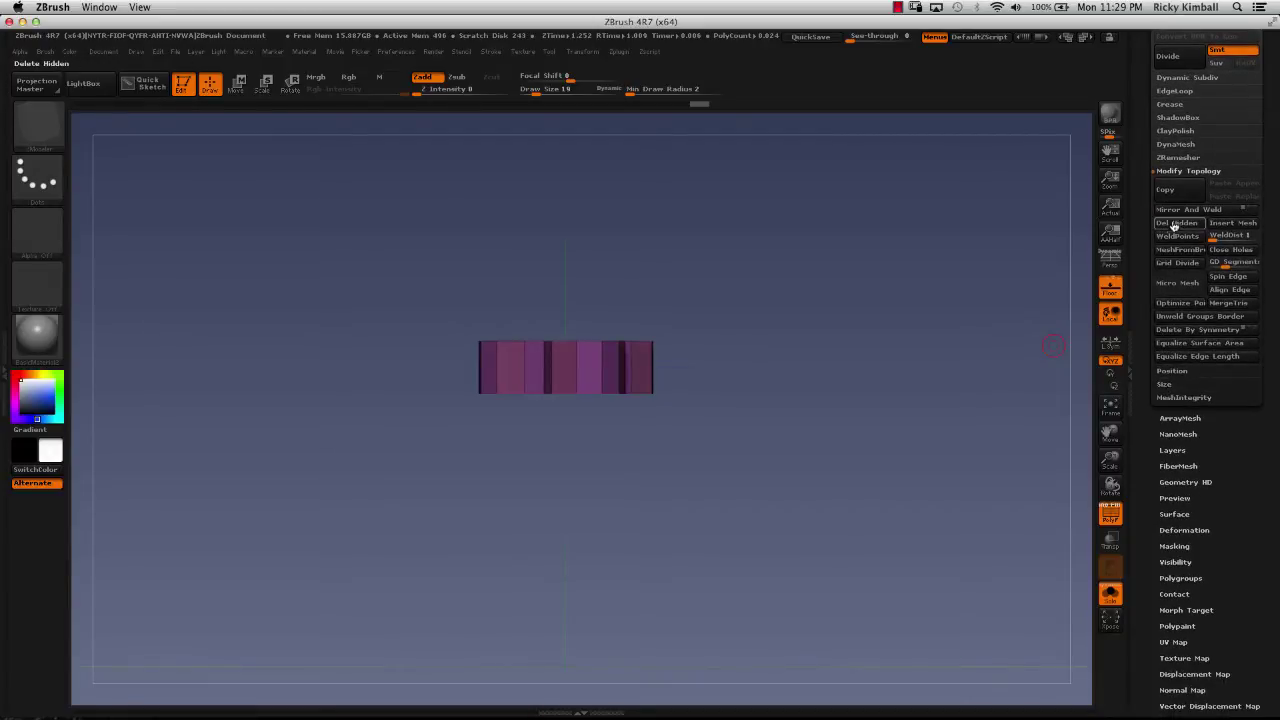
left_click_drag(810, 274, 717, 509, "alt")
Switch ZModeler's edge action to Crease and orbit to see the whole tube
key("space")
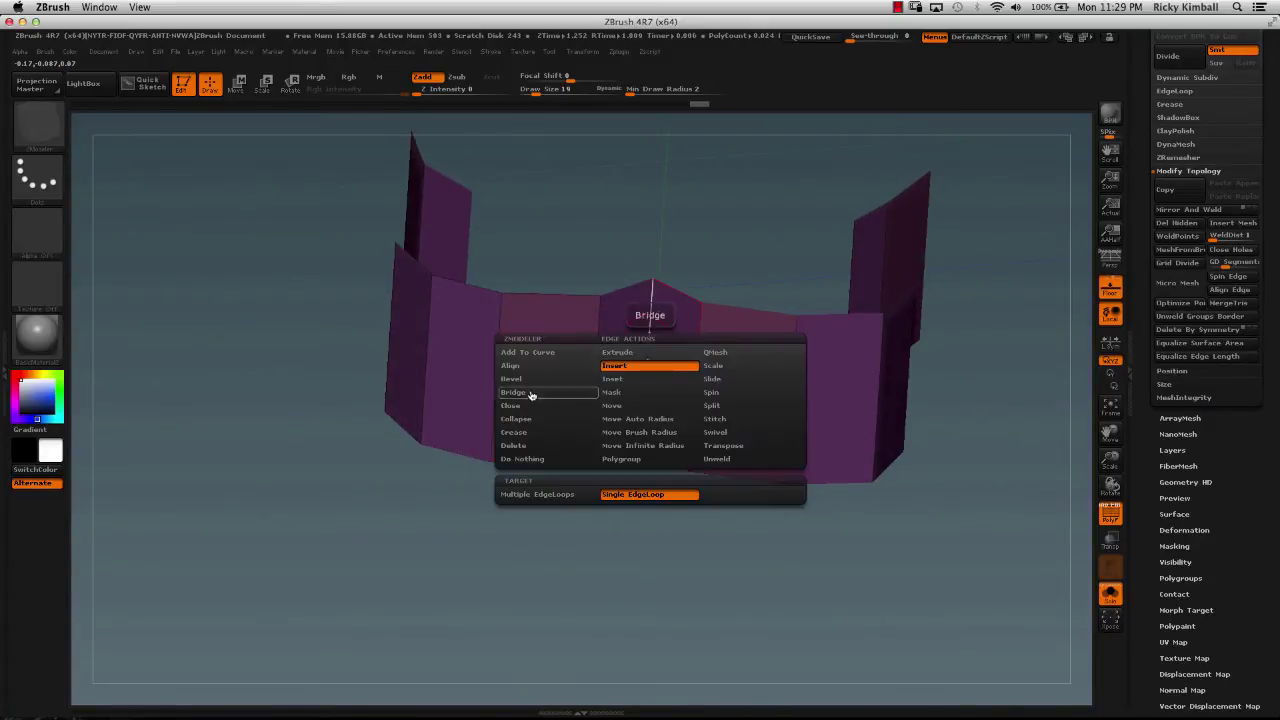
left_click(514, 432)
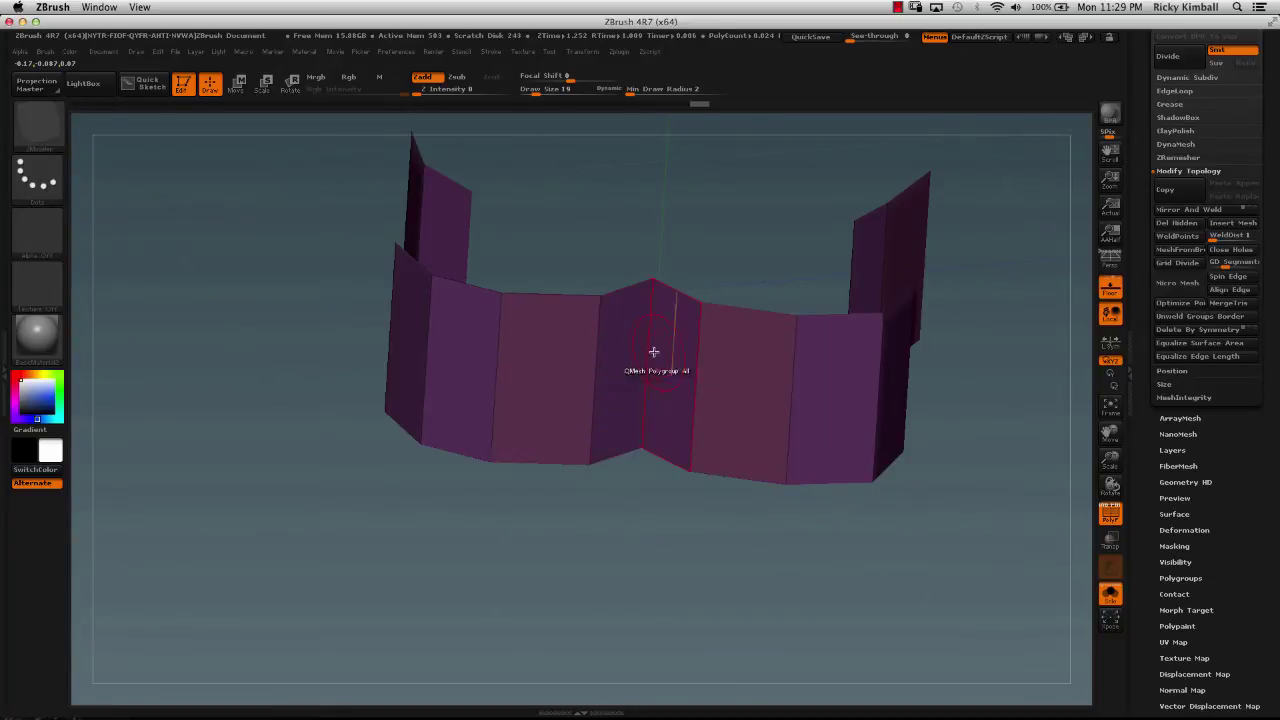
left_click_drag(366, 223, 366, 257)
left_click_drag(309, 343, 820, 429)
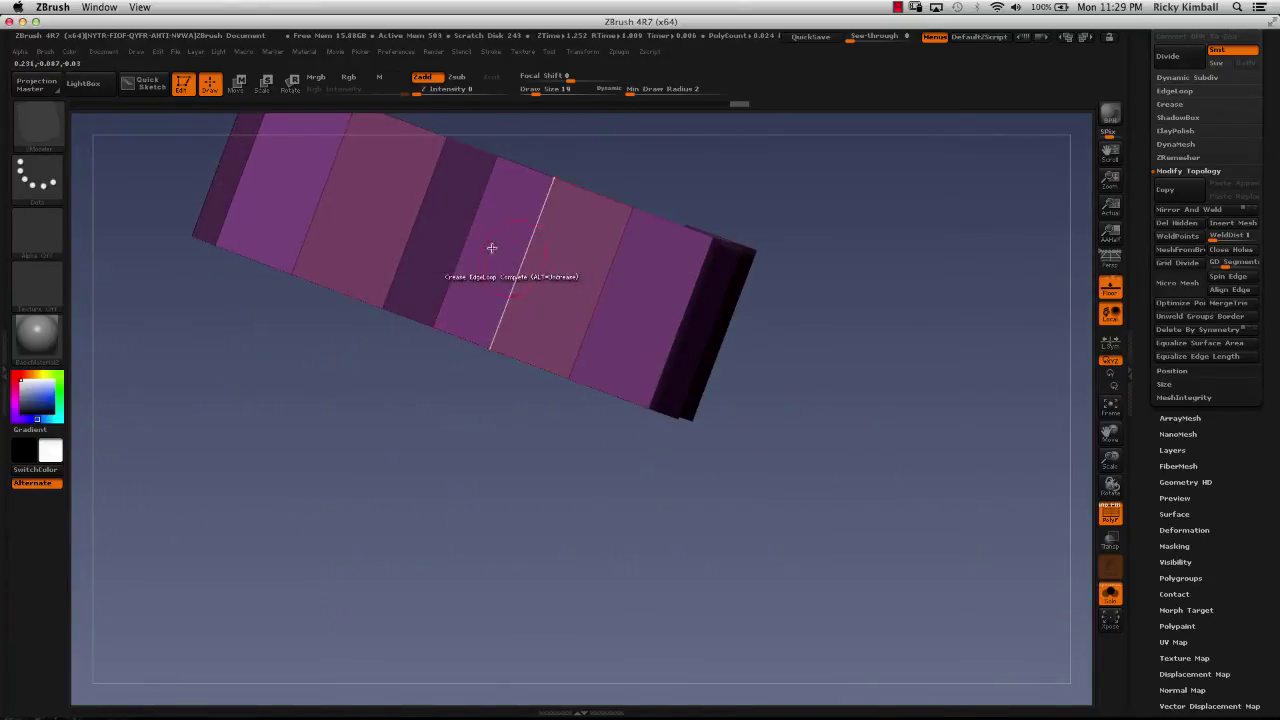
left_click_drag(425, 470, 443, 523)
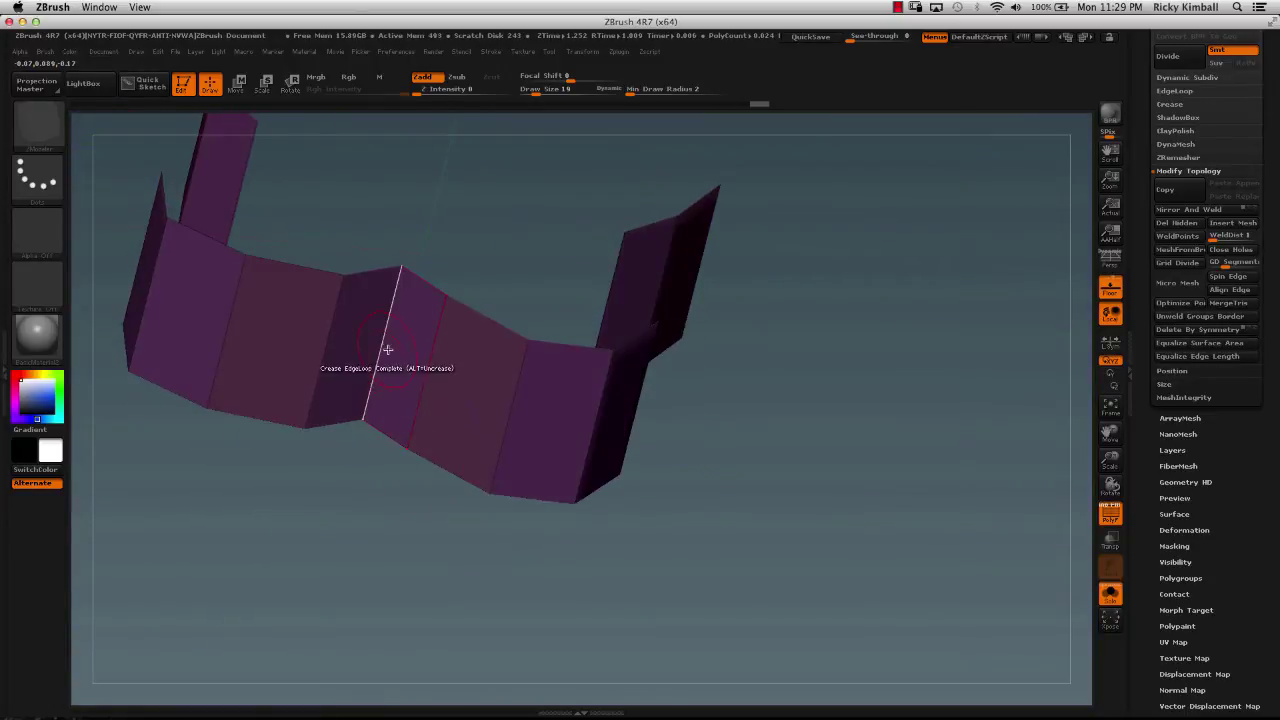
left_click_drag(715, 528, 1070, 295)
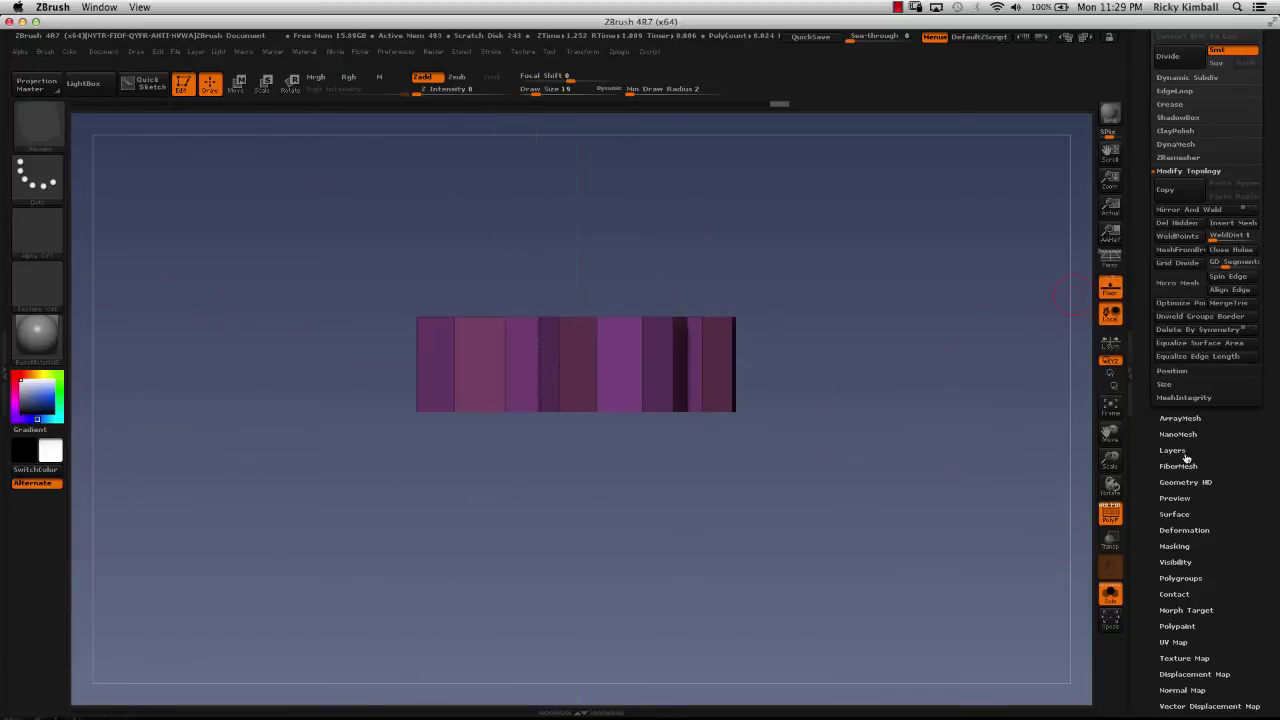
Lengthen the tube along Y with repeated Deformation Size slider drags, zooming out to check
left_click(1180, 531)
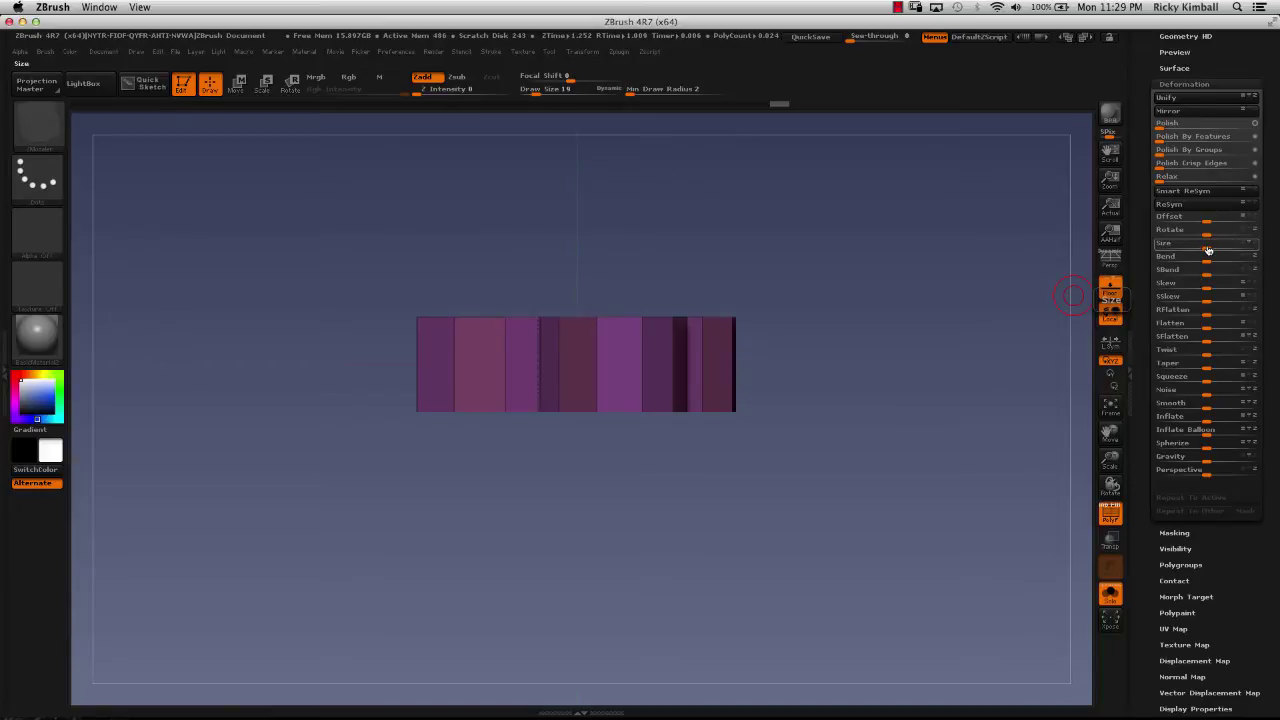
left_click_drag(1207, 250, 1262, 254)
left_click_drag(923, 317, 830, 362)
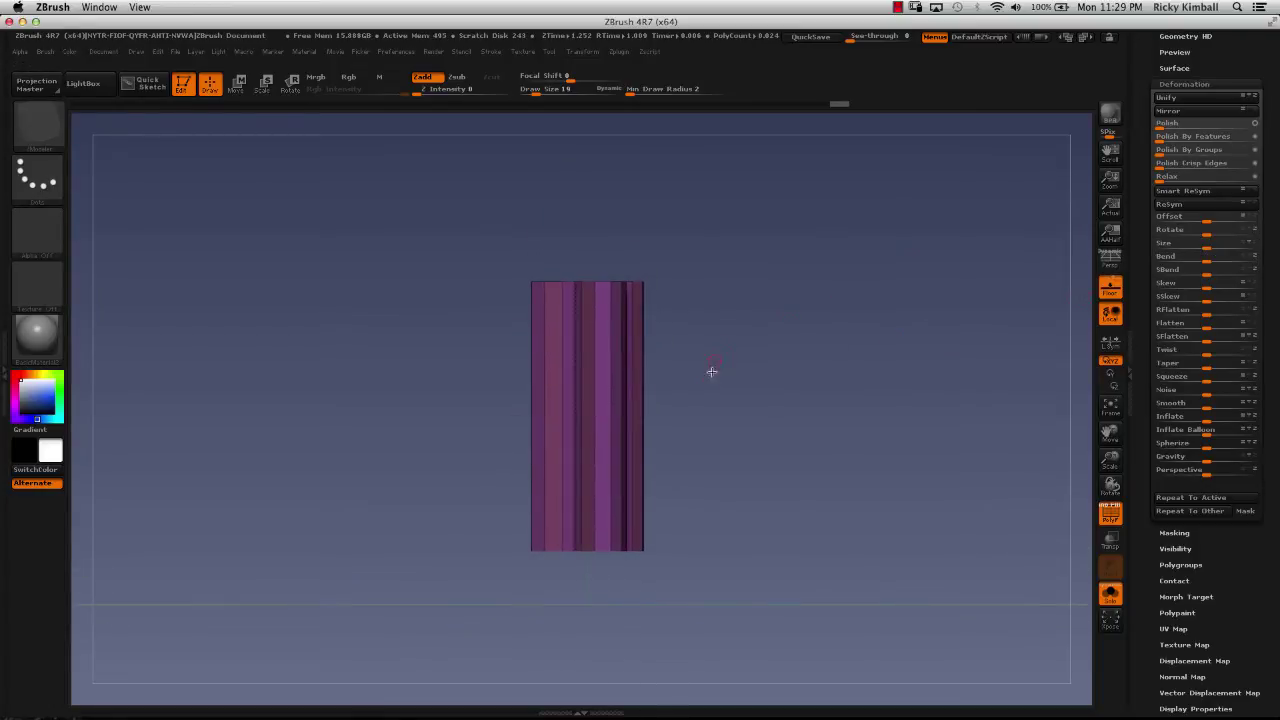
left_click_drag(710, 379, 743, 366)
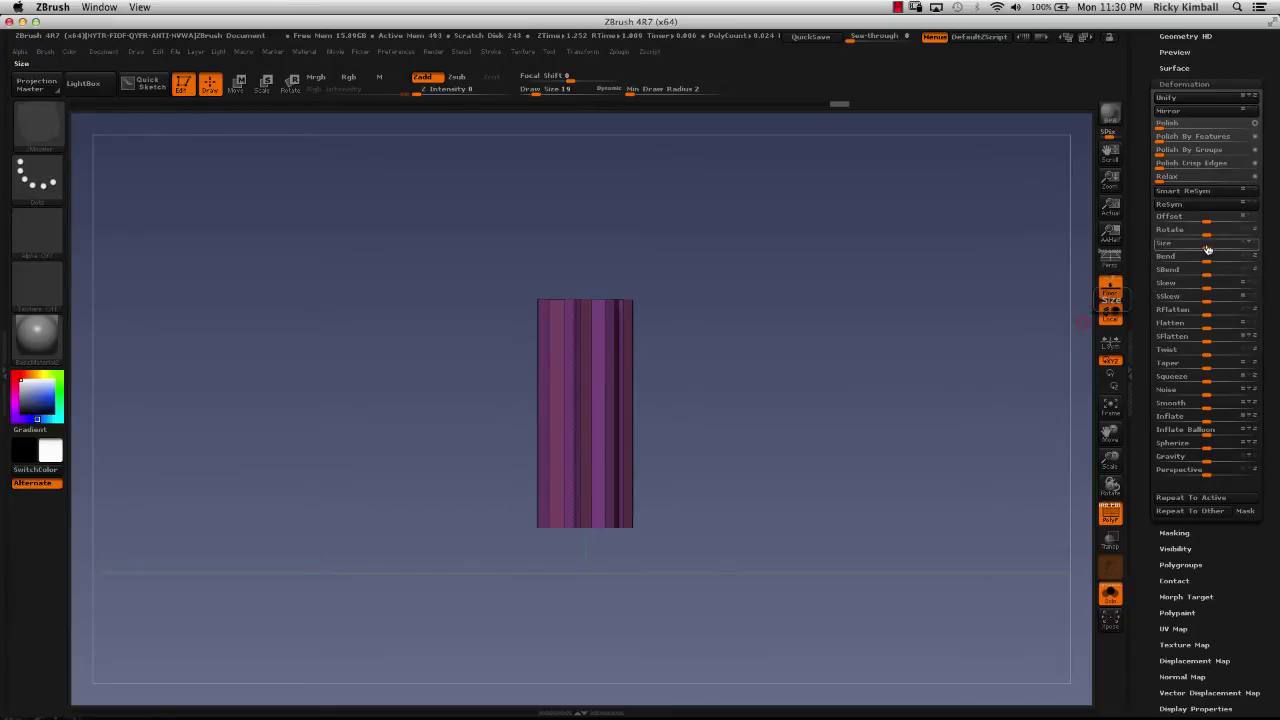
left_click_drag(1208, 250, 1258, 257)
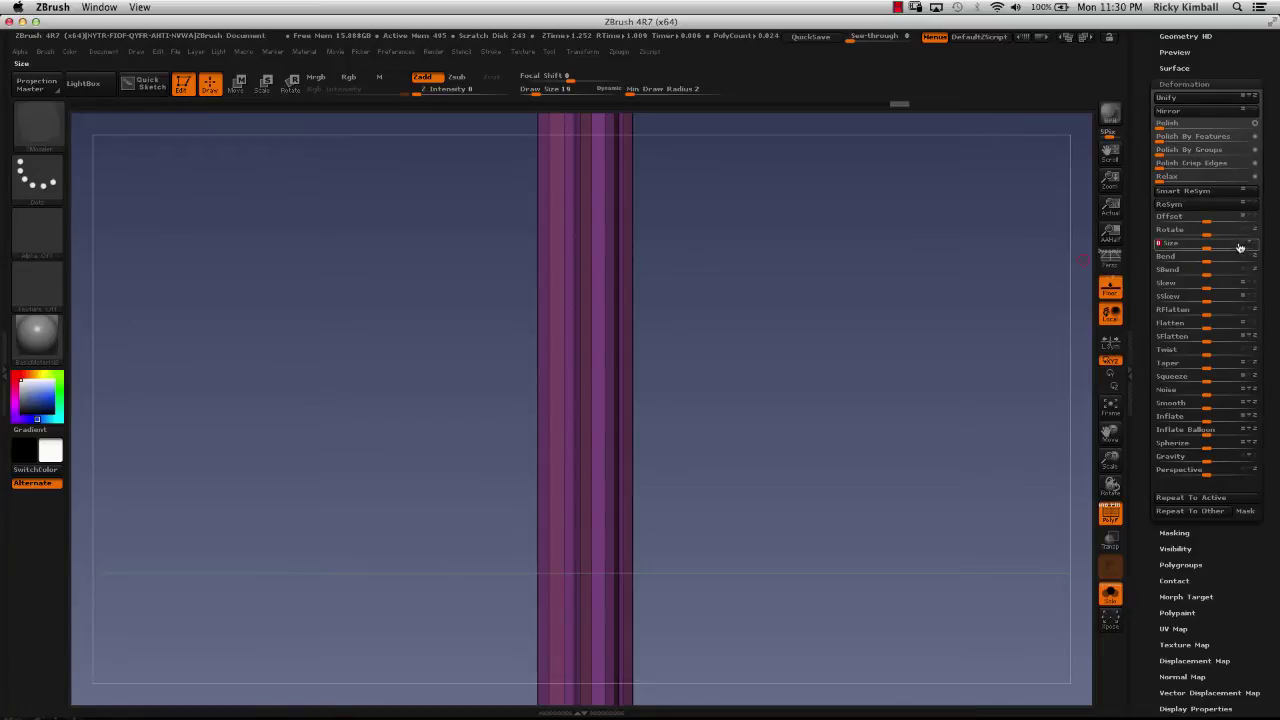
left_click_drag(1208, 250, 1262, 254)
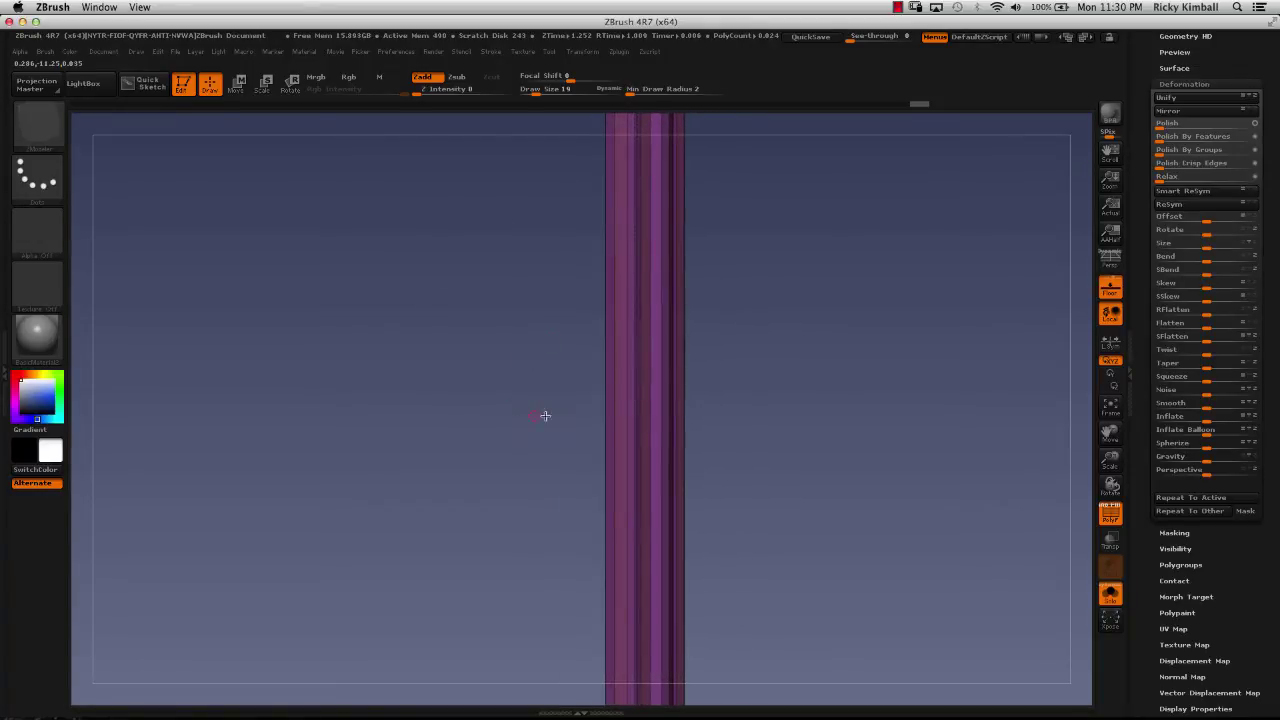
Choose Insert with the Multiple EdgeLoops target and add loops across the tall column
key("space")
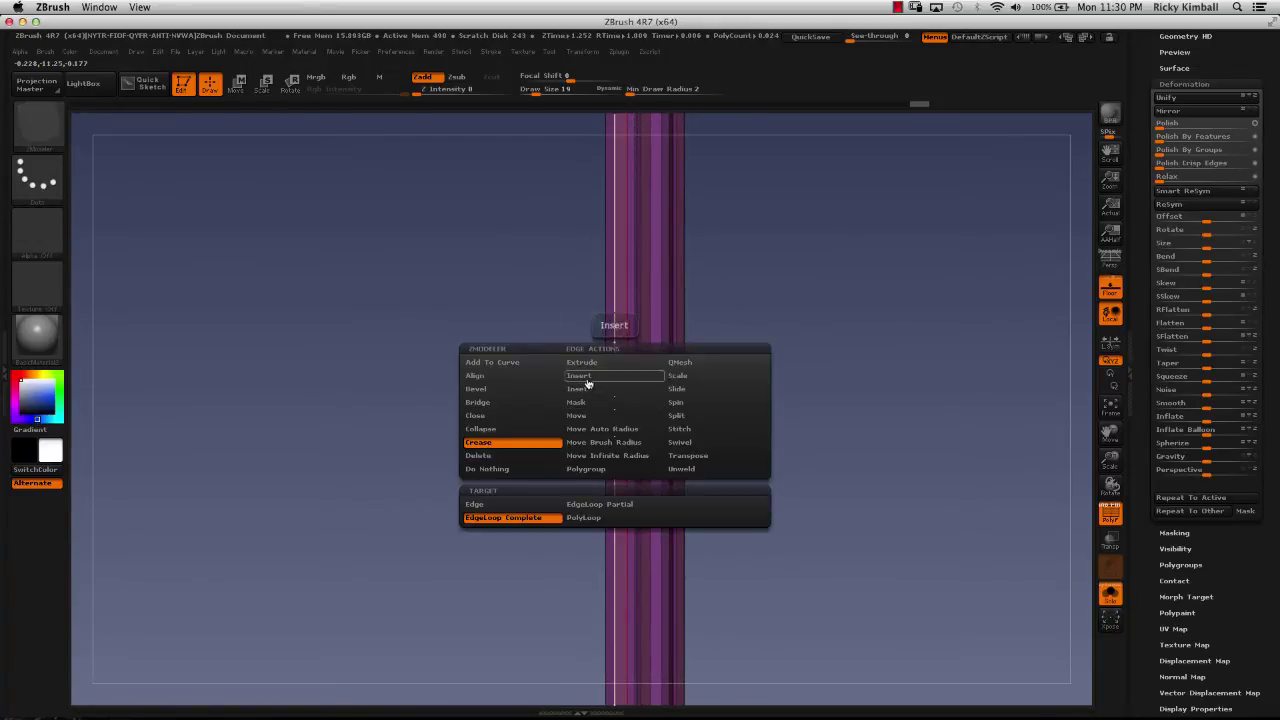
left_click(579, 377)
left_click(489, 505)
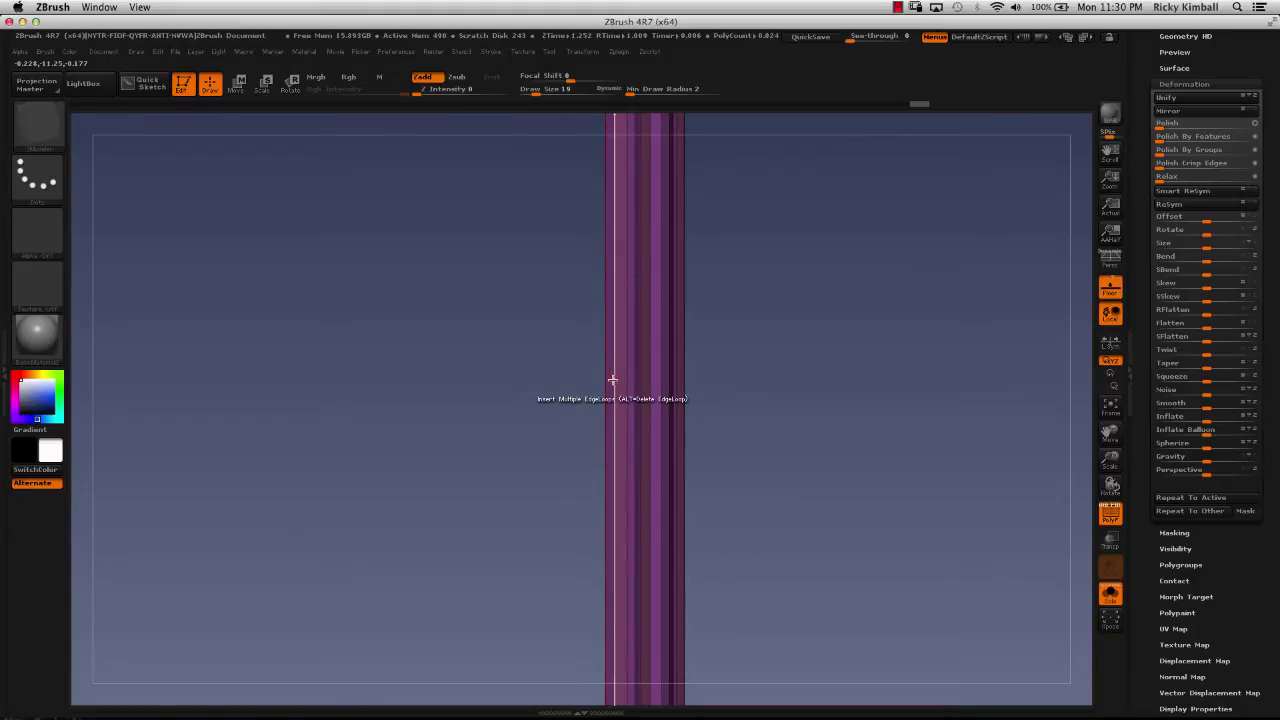
left_click_drag(568, 344, 527, 396)
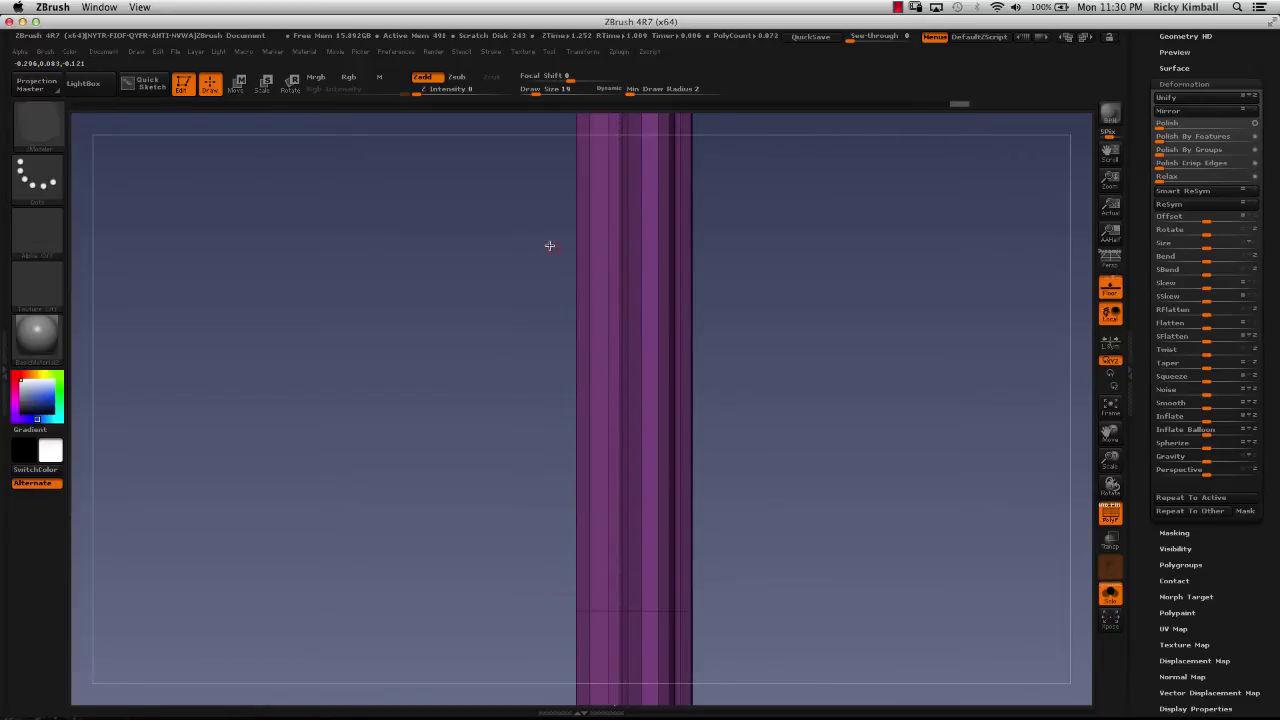
left_click_drag(542, 240, 554, 454)
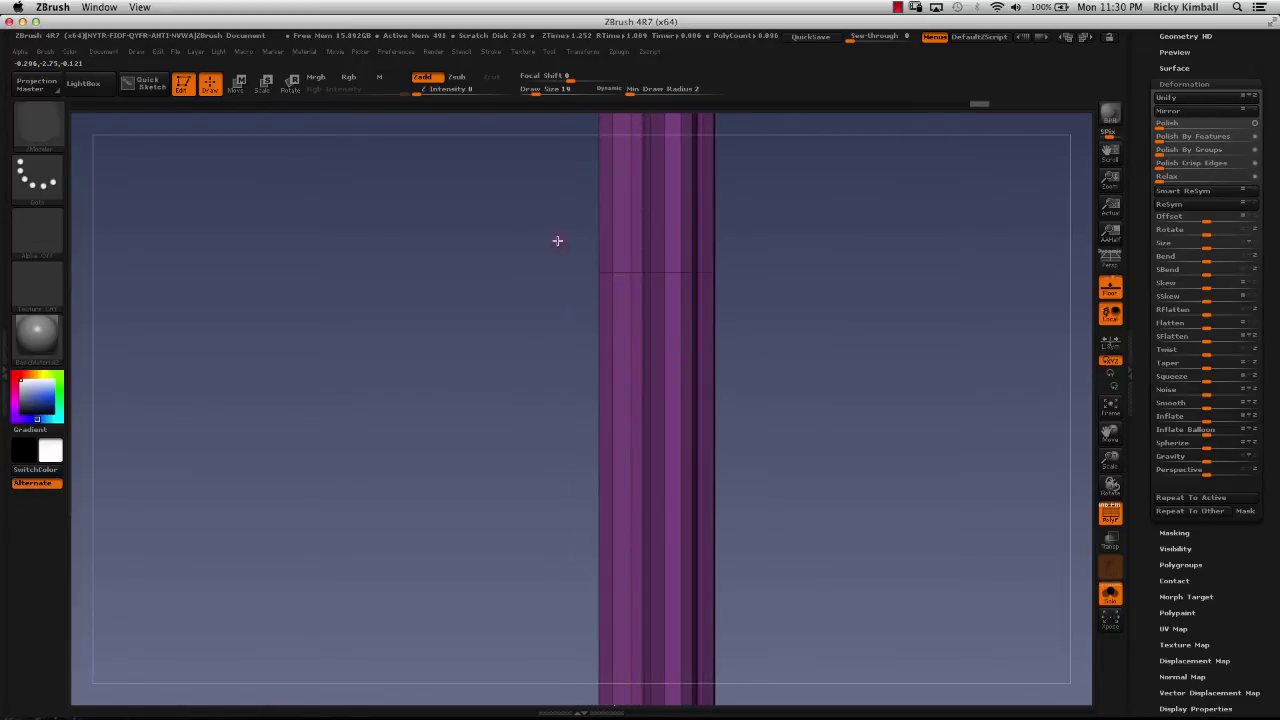
left_click_drag(557, 238, 506, 350)
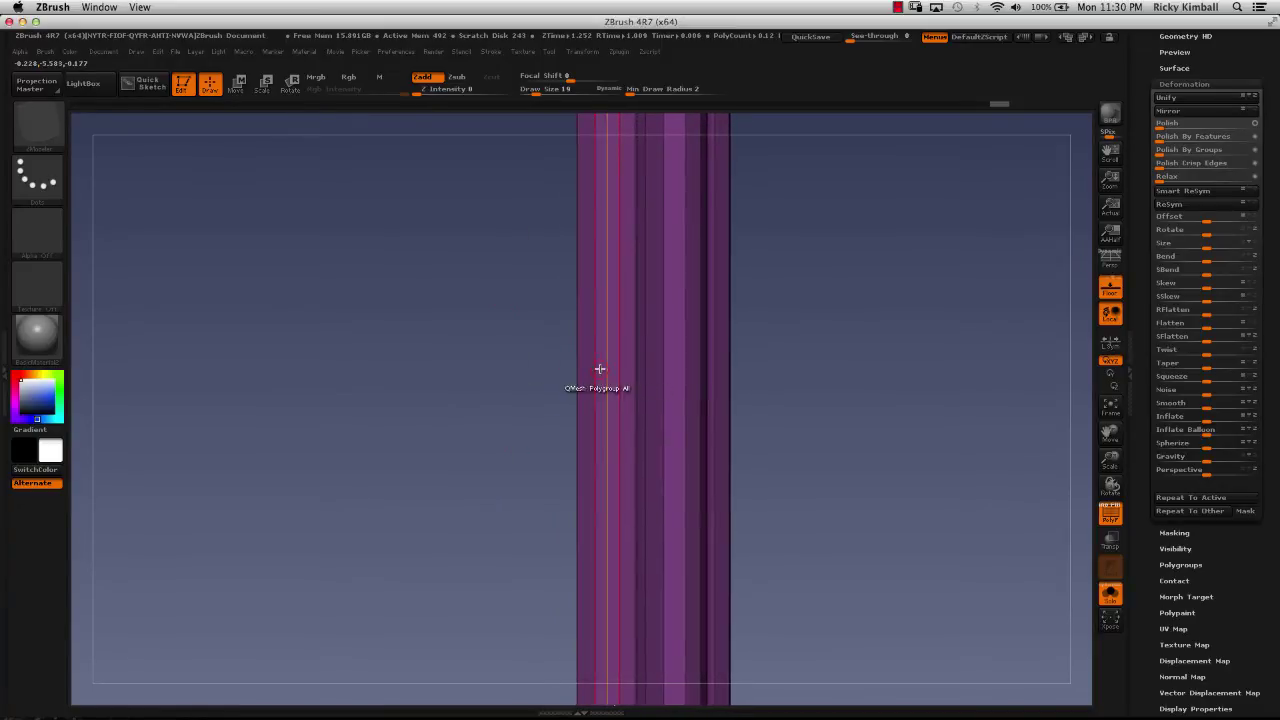
left_click_drag(521, 245, 530, 407)
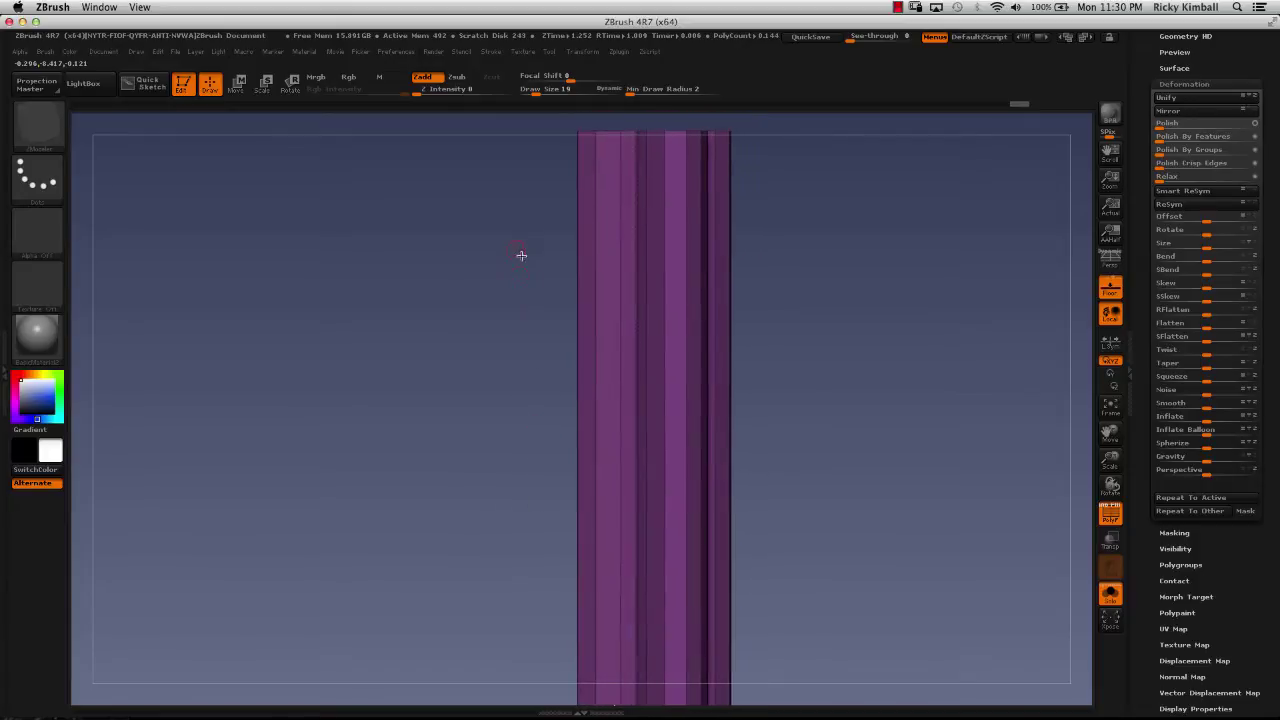
left_click_drag(523, 259, 543, 376)
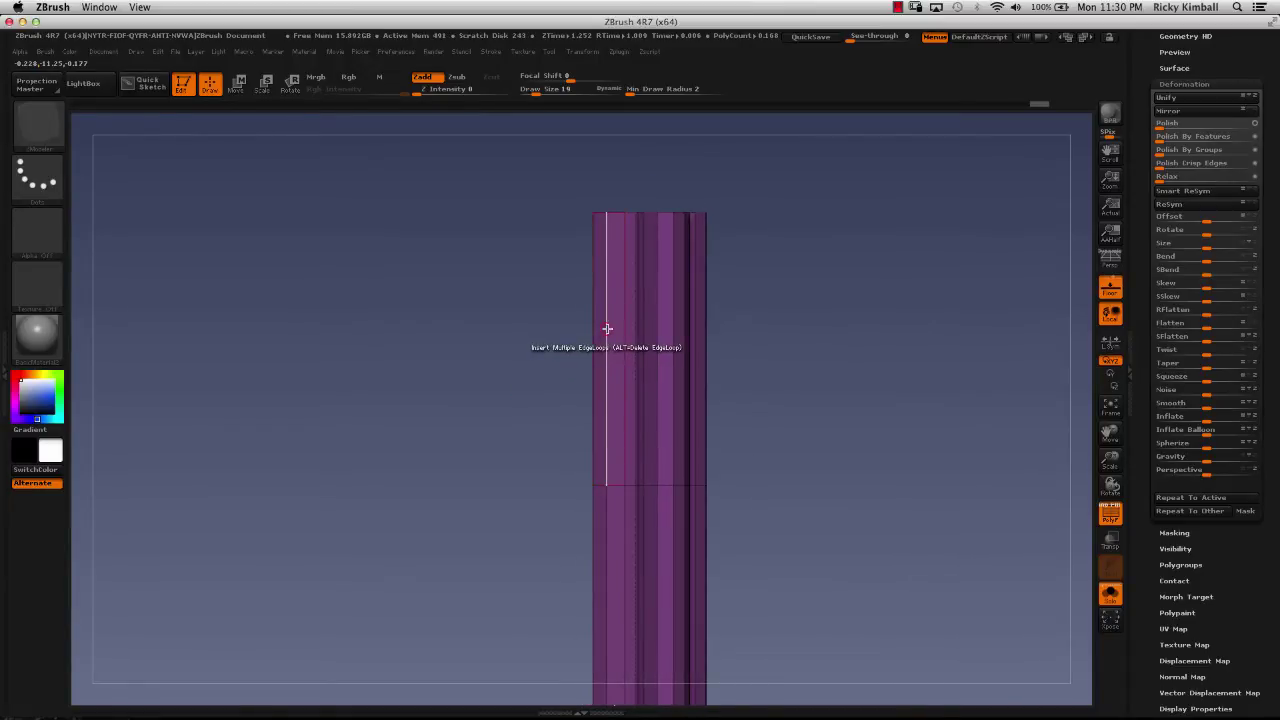
left_click_drag(534, 400, 566, 306)
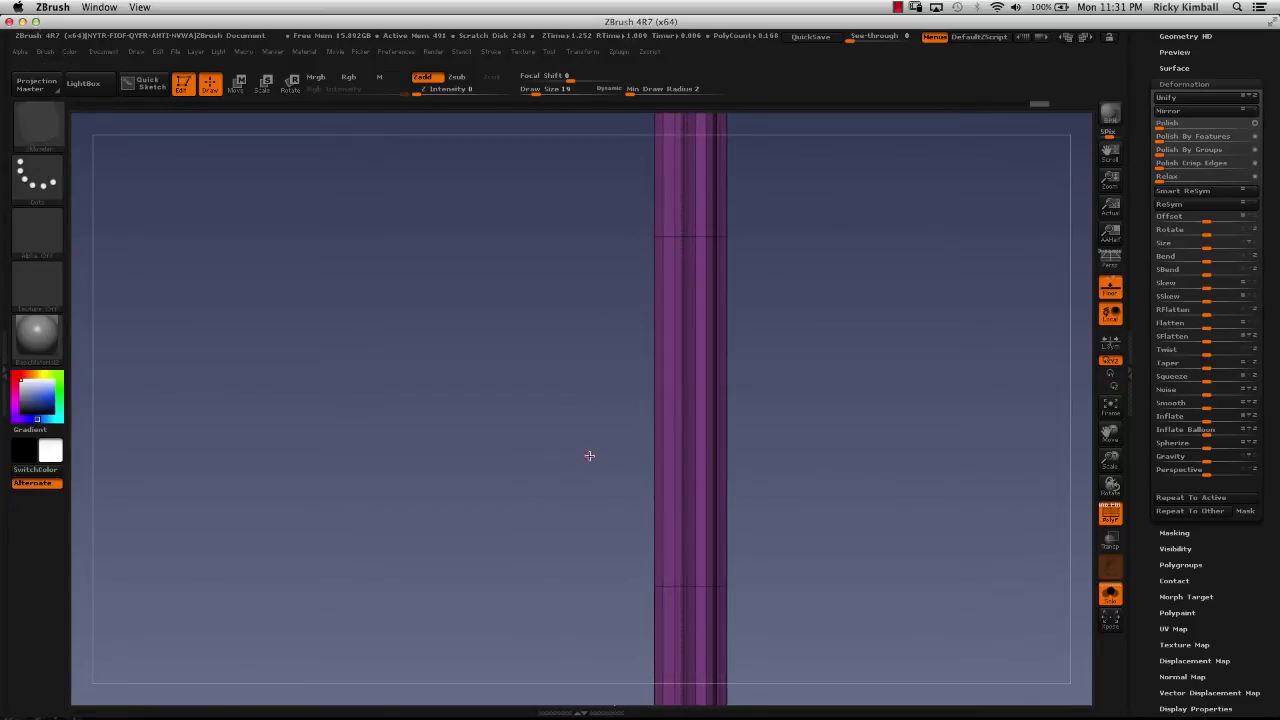
Apply the SkinShade4 material to the column, keeping its polygroup colours and wireframe visible
key("shift+f")
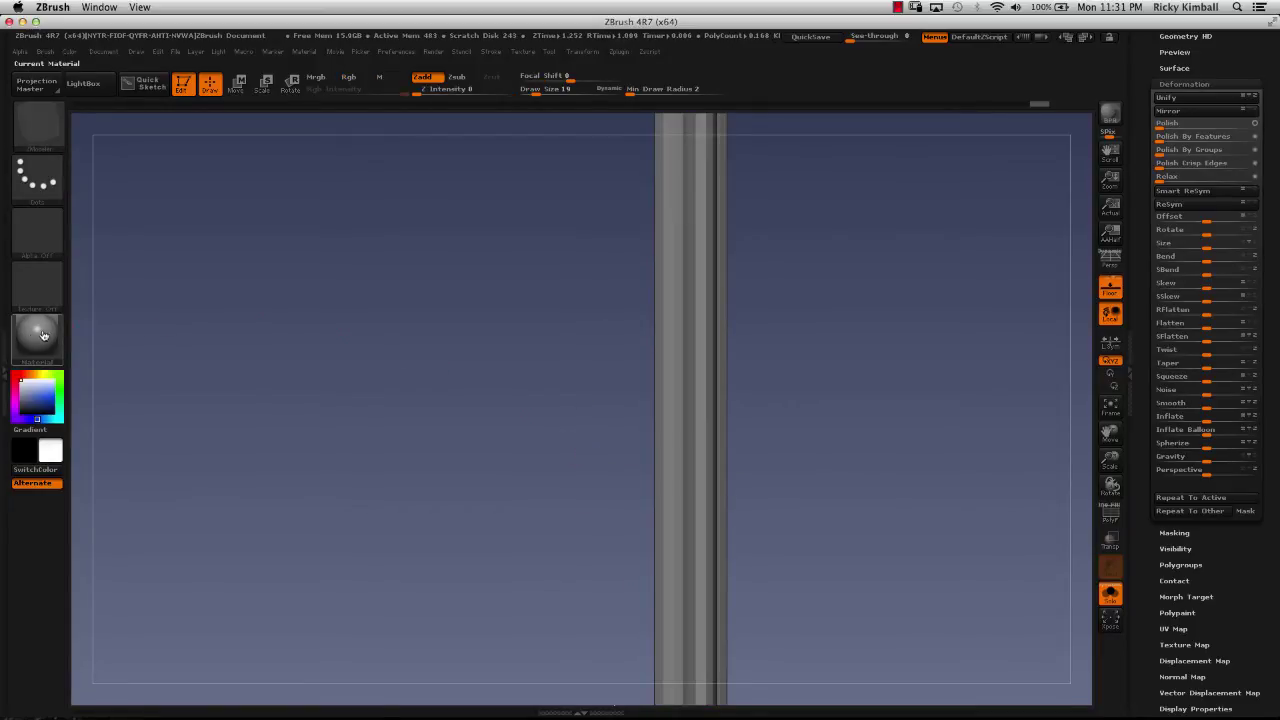
left_click(45, 338)
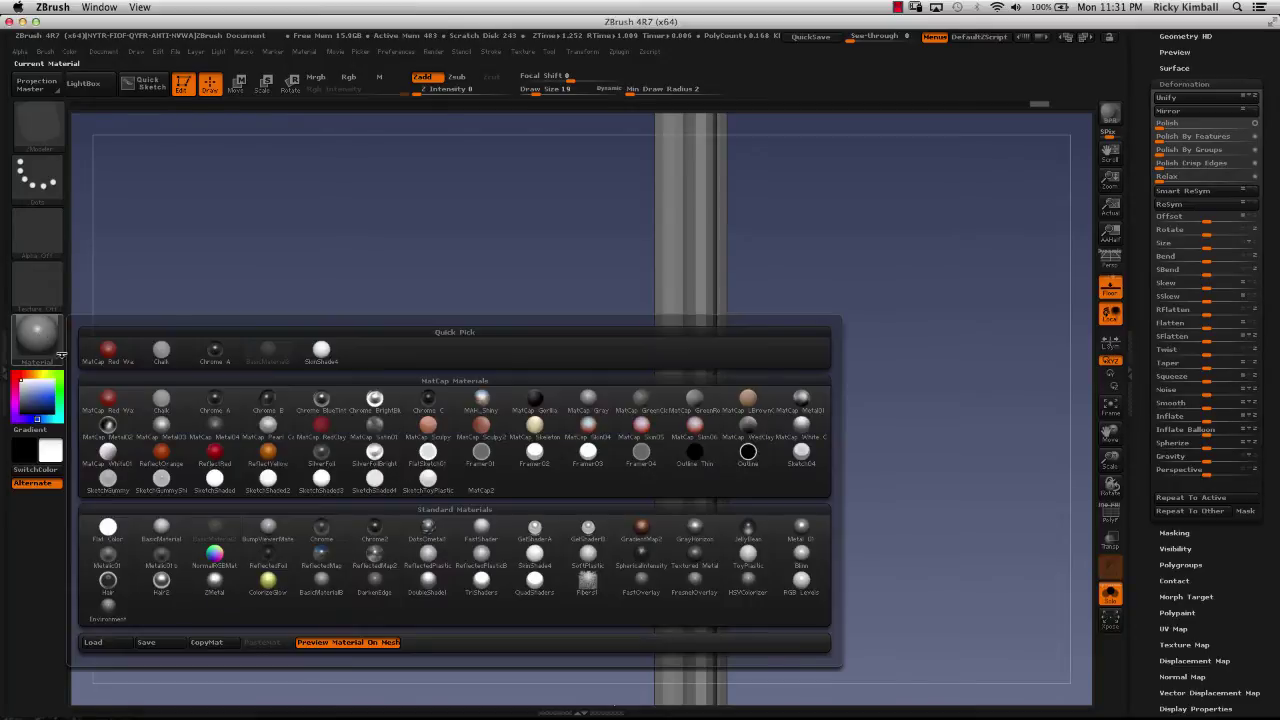
left_click(534, 553)
key("shift+f")
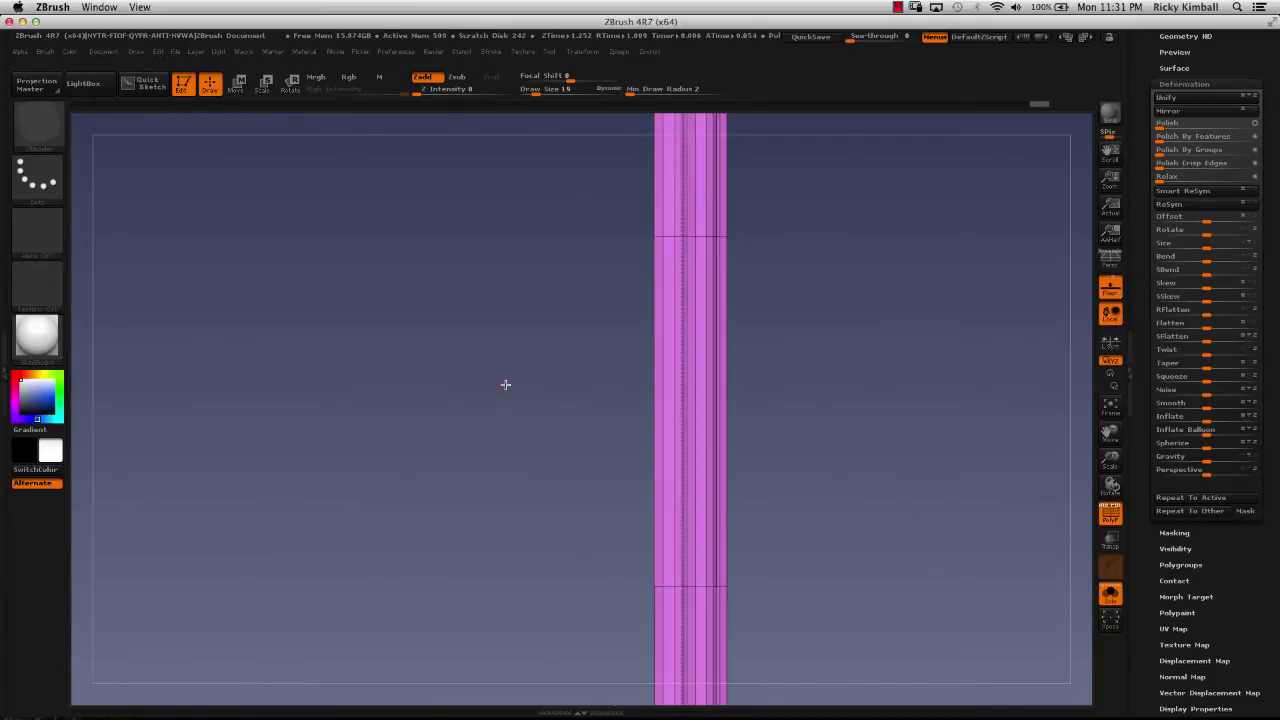
left_click_drag(543, 345, 418, 218)
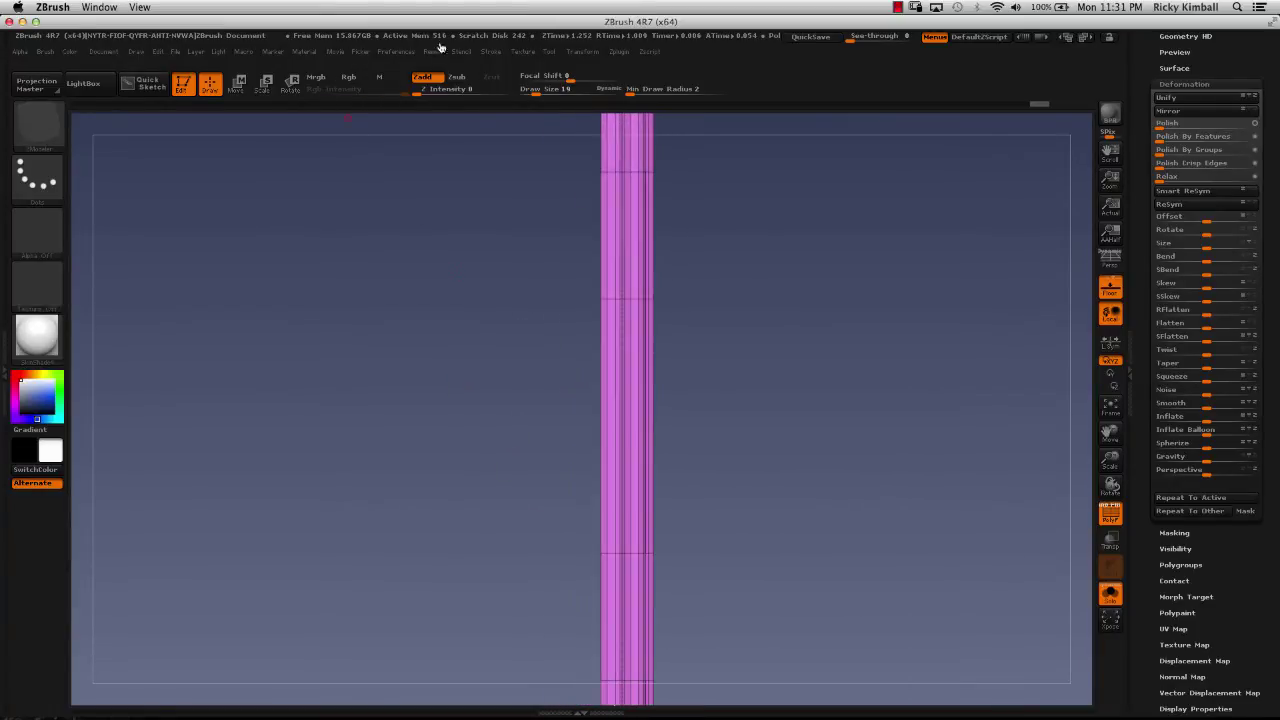
left_click_drag(547, 467, 526, 377)
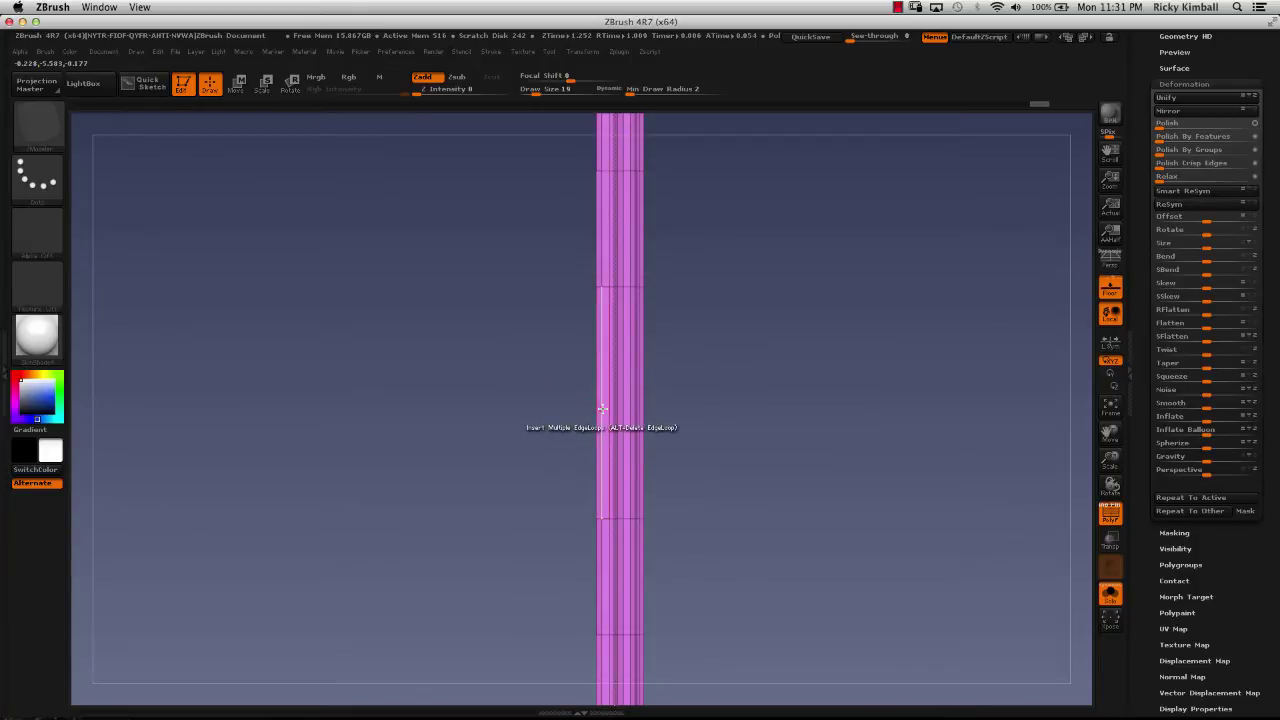
Orbit around the magenta column and switch to the ZModeler brush with B, Z, M
left_click_drag(590, 413, 574, 296)
left_click_drag(636, 400, 640, 349)
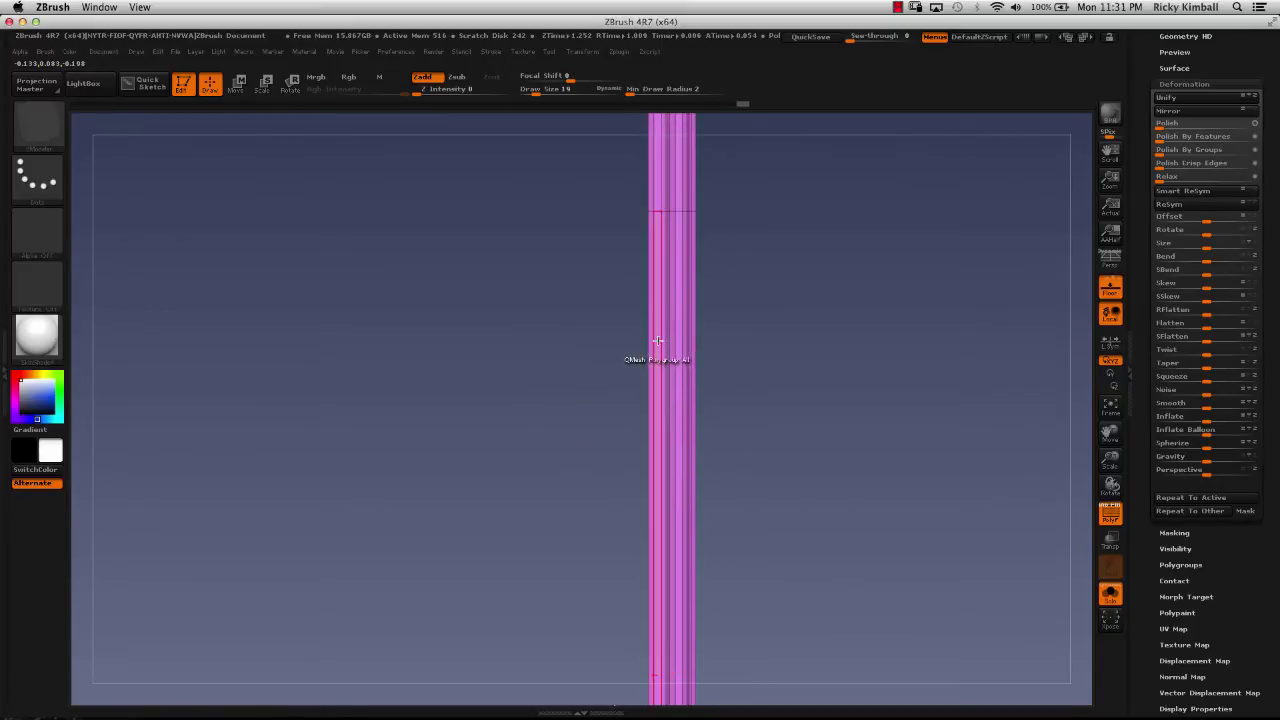
mouse_move(623, 337)
left_mouse_down()
mouse_move(620, 400)
mouse_move(626, 391)
left_mouse_up()
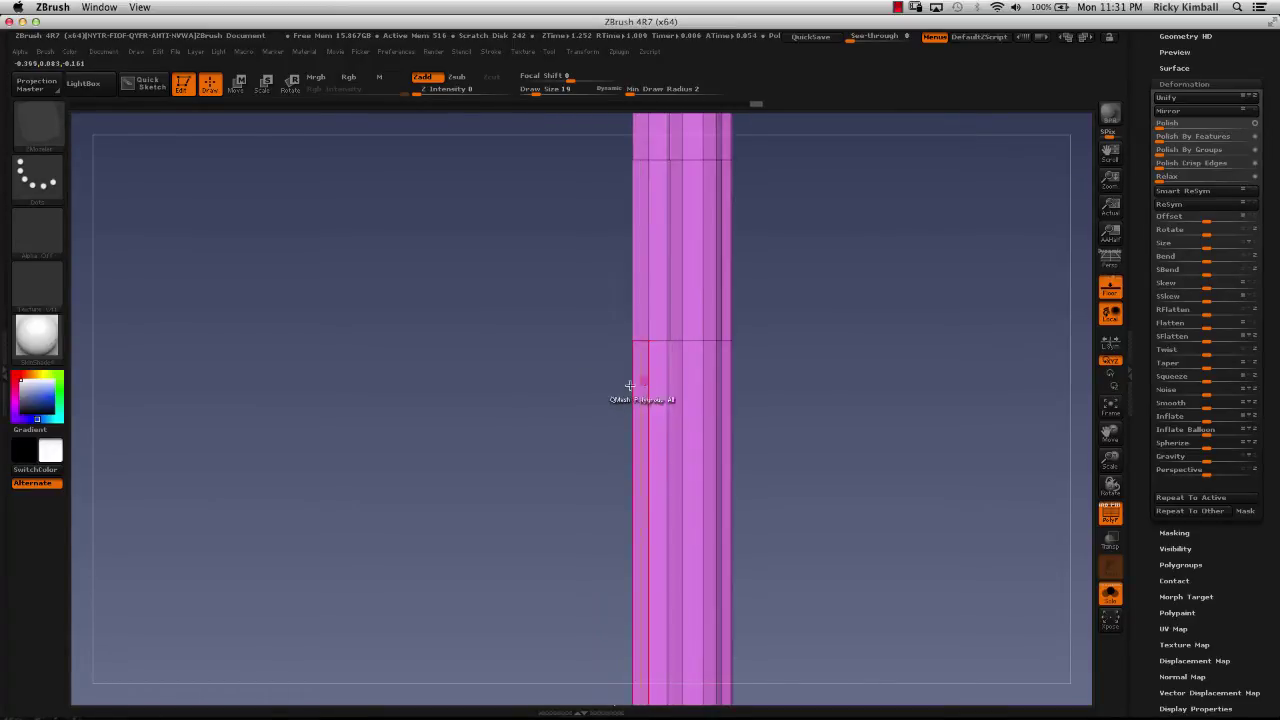
key("b")
key("z")
key("m")
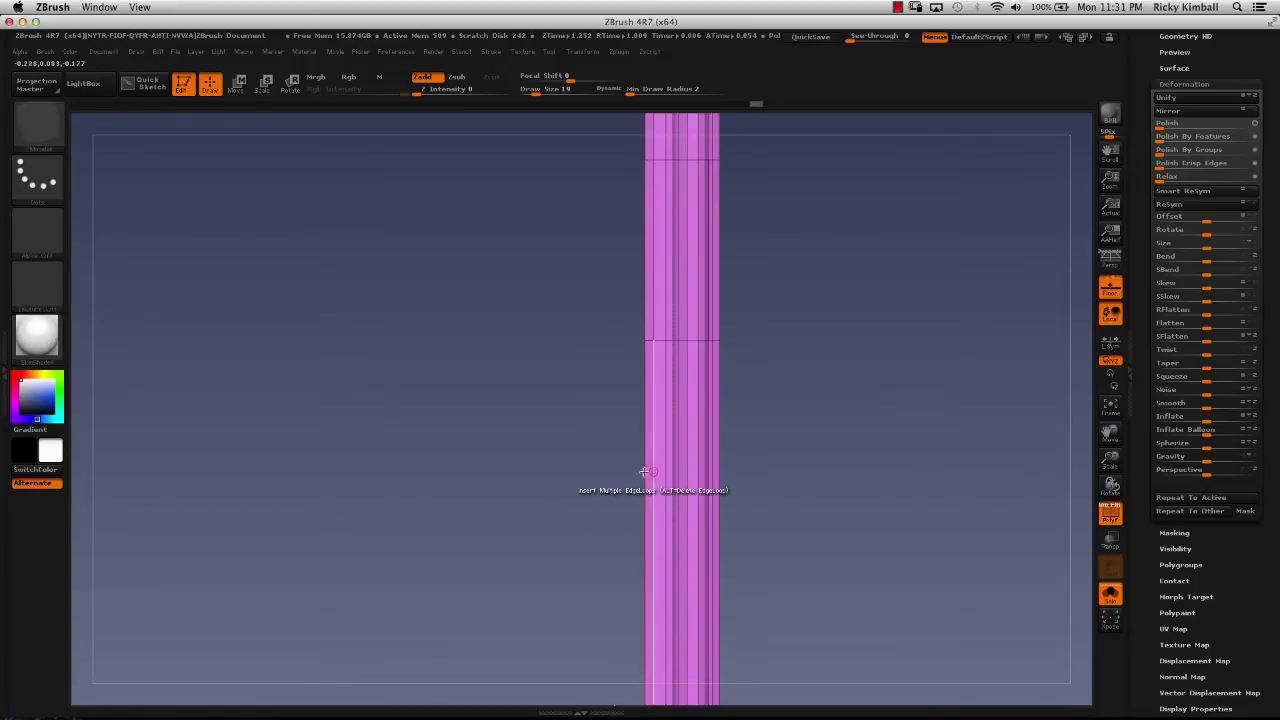
Try extruding the column's faces, revert it to its earlier width, and re-orbit it upright
mouse_move(560, 523)
left_mouse_down()
mouse_move(609, 291)
mouse_move(658, 396)
left_mouse_up()
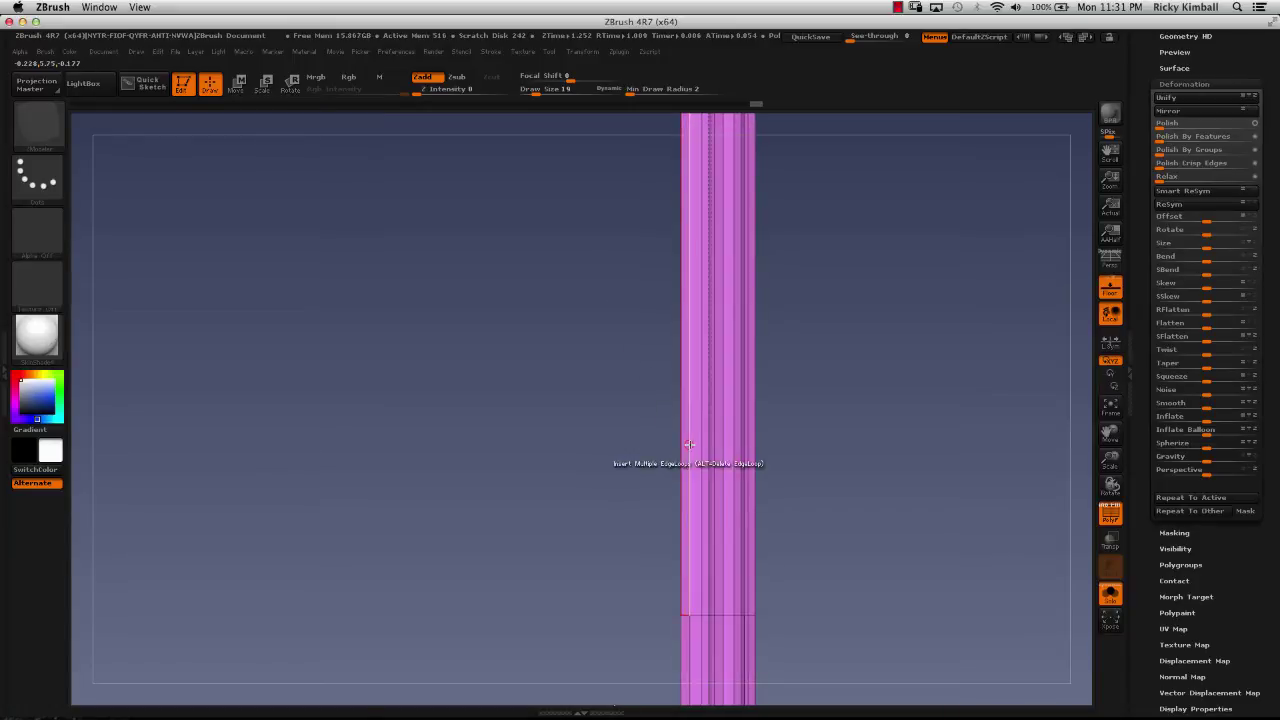
left_click_drag(687, 442, 689, 437)
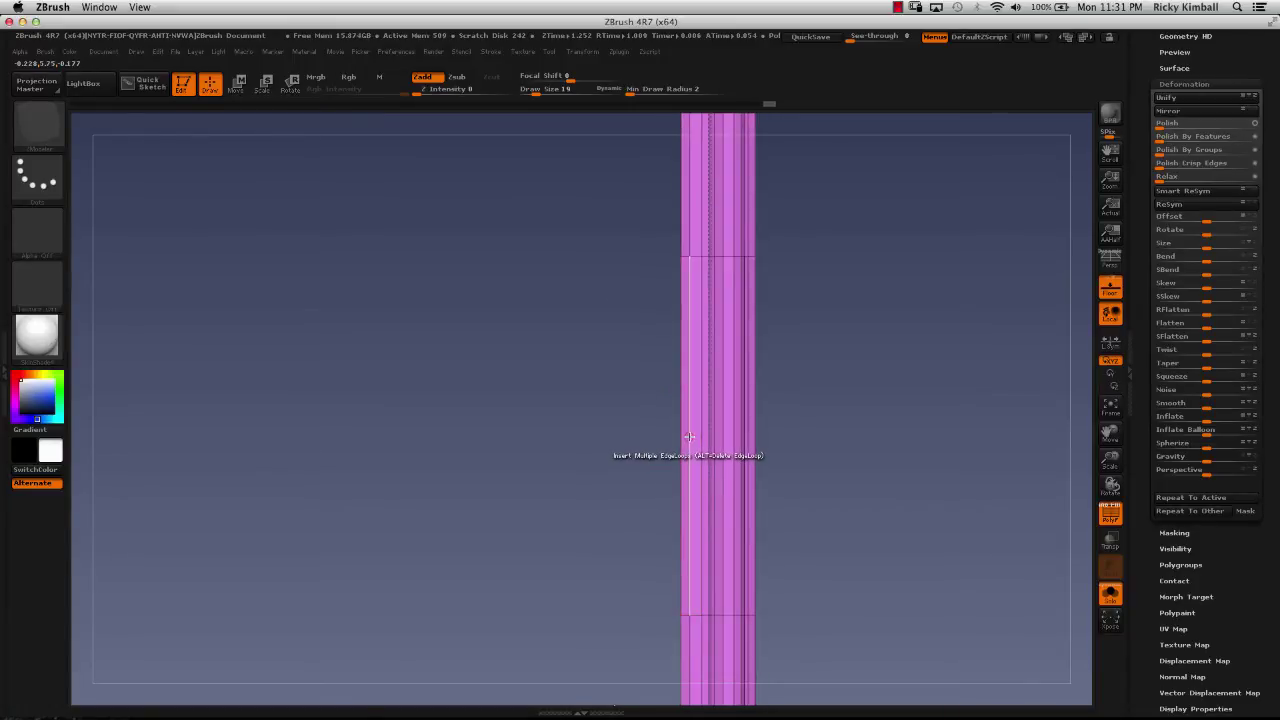
left_click_drag(595, 342, 621, 437)
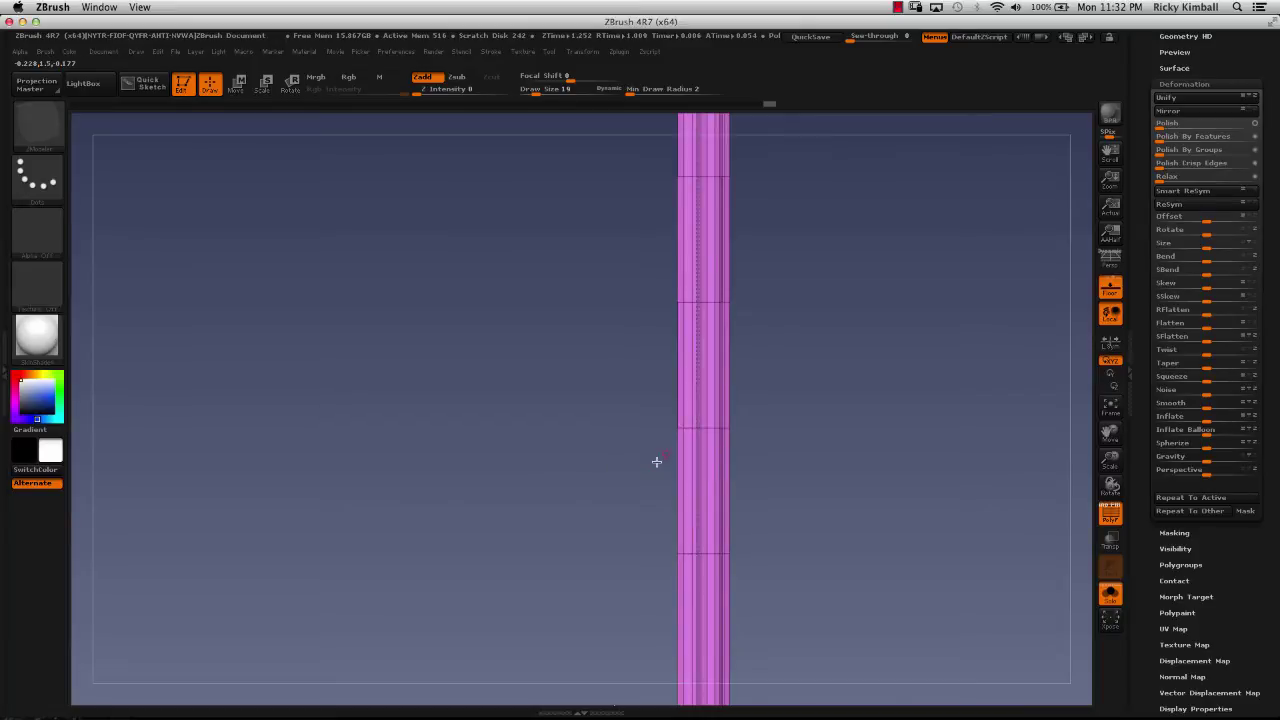
left_click_drag(652, 465, 680, 384)
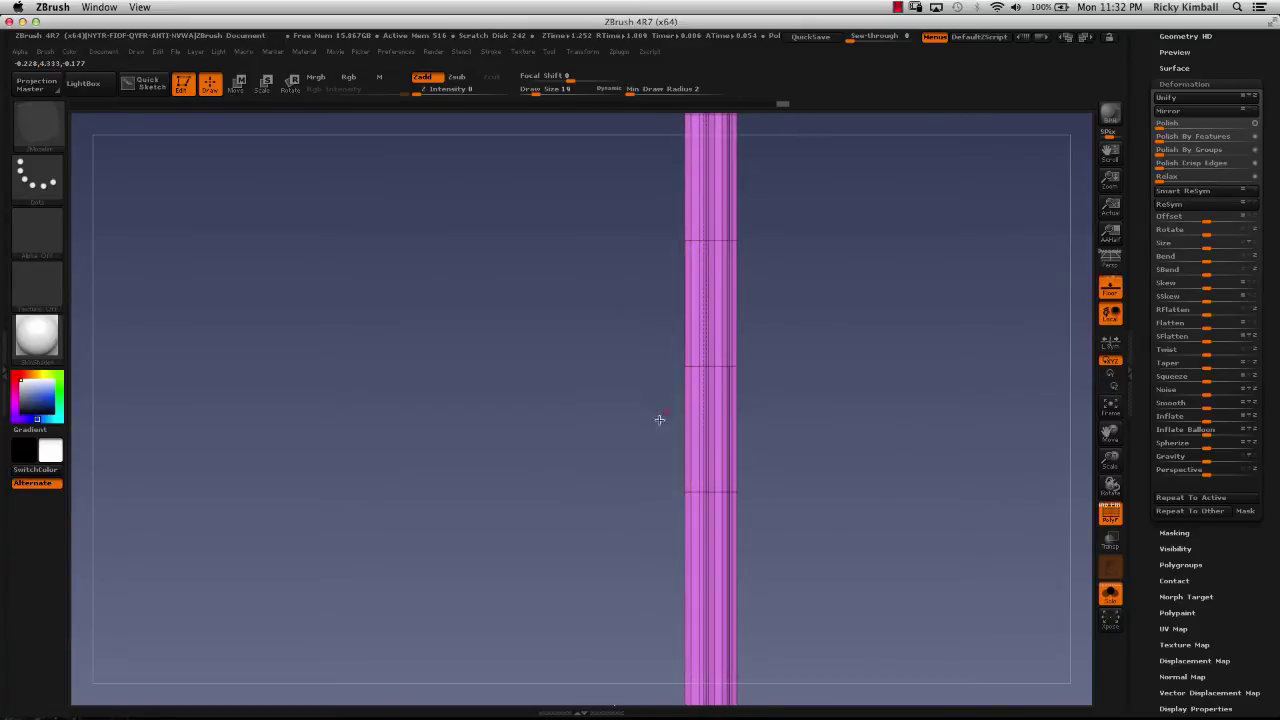
left_click_drag(651, 421, 696, 326)
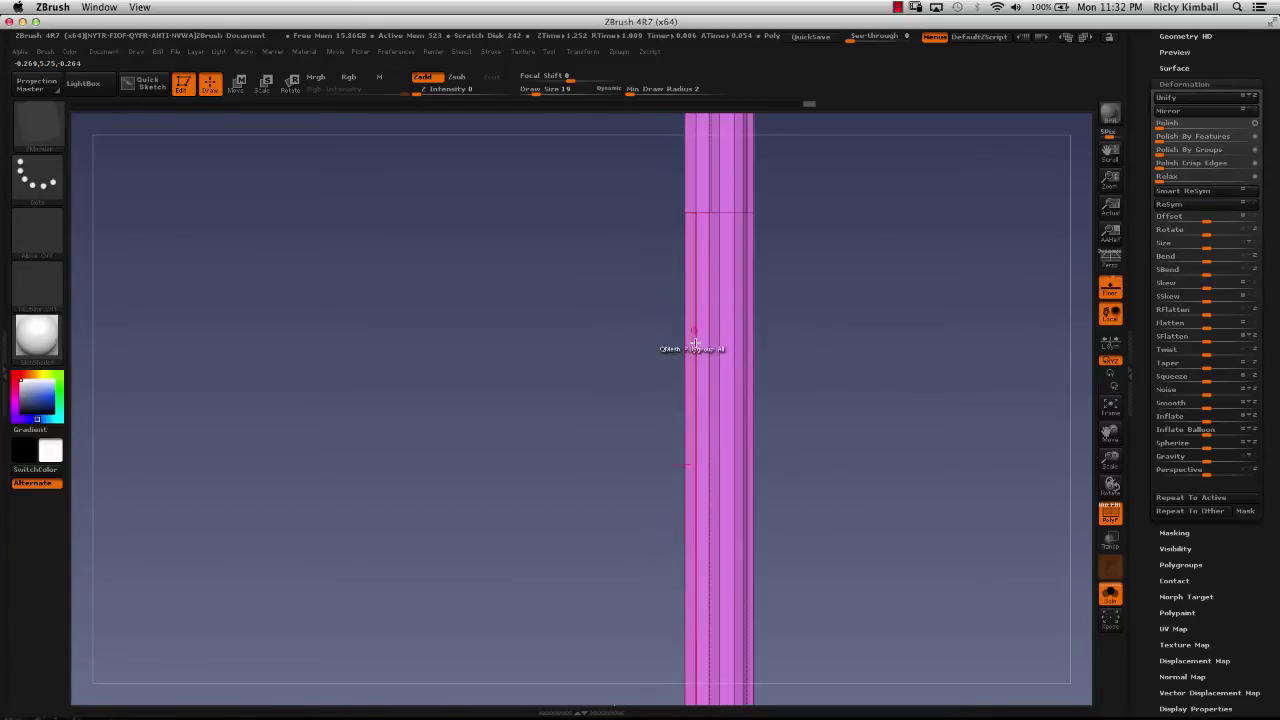
left_click(697, 346, "ctrl+shift")
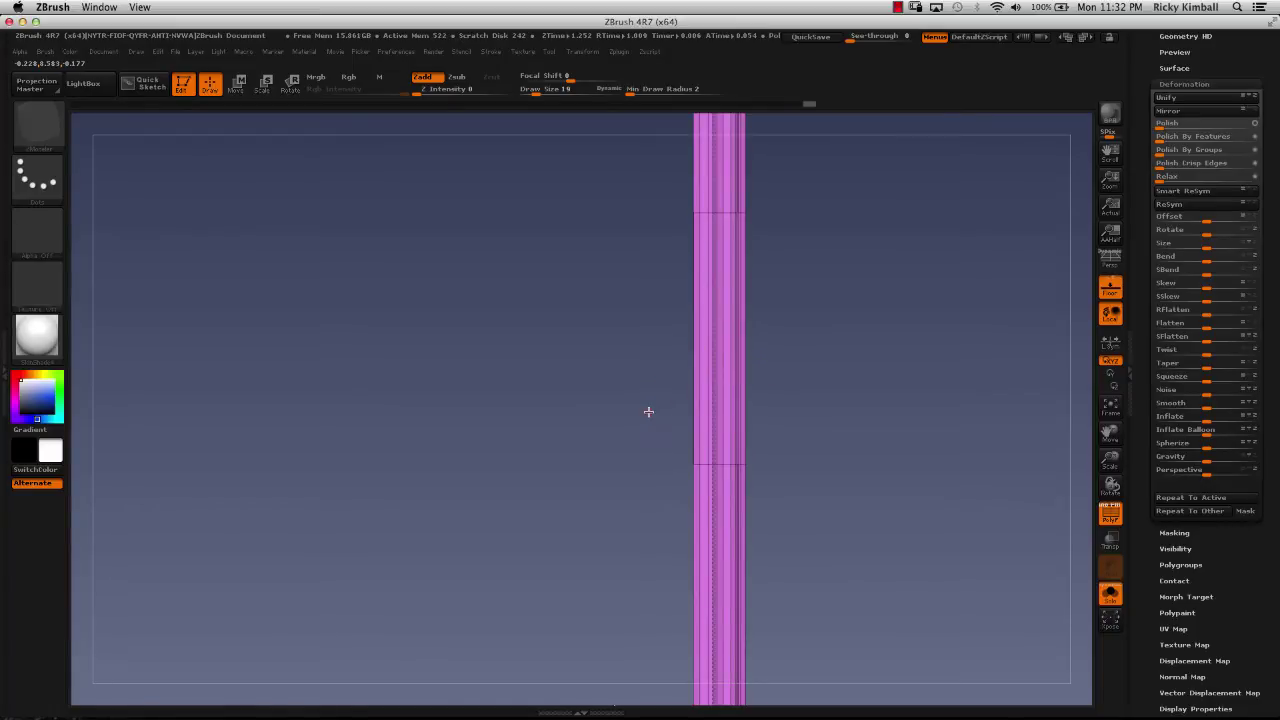
left_click_drag(650, 410, 634, 347)
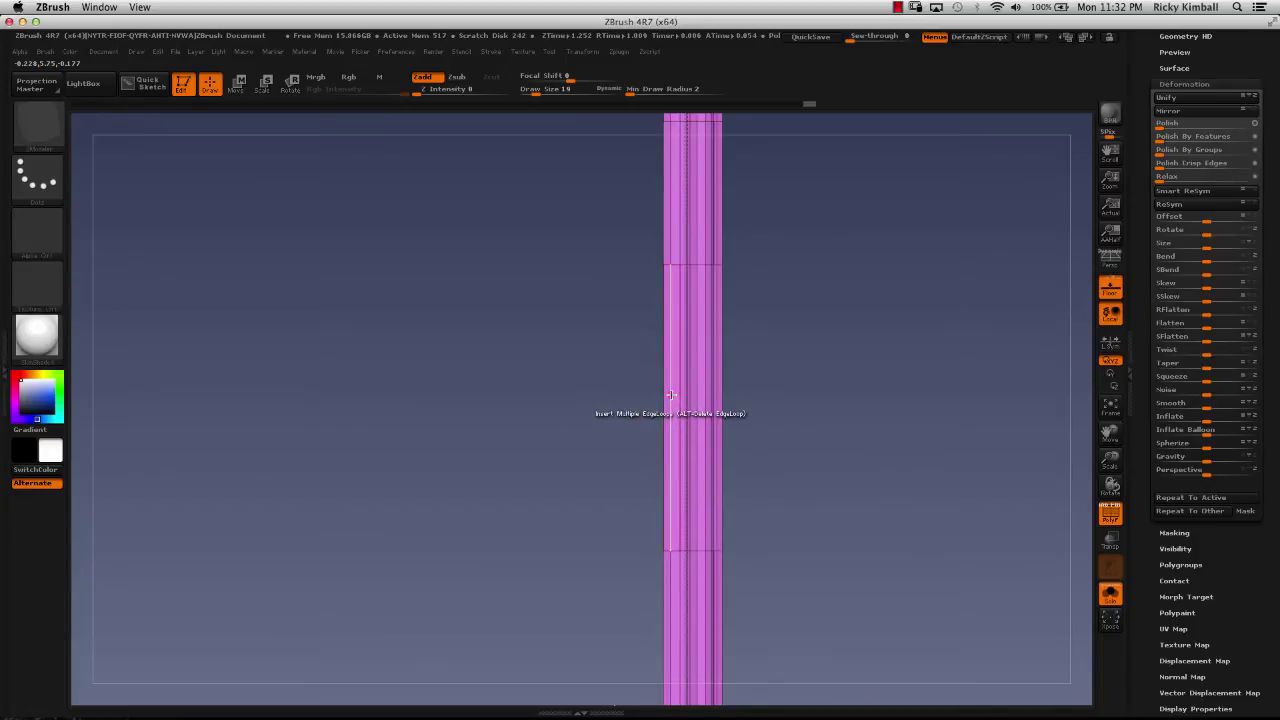
Insert multiple evenly spaced edge loops along the column's vertical edge, then straighten the view
left_click_drag(642, 408, 625, 294)
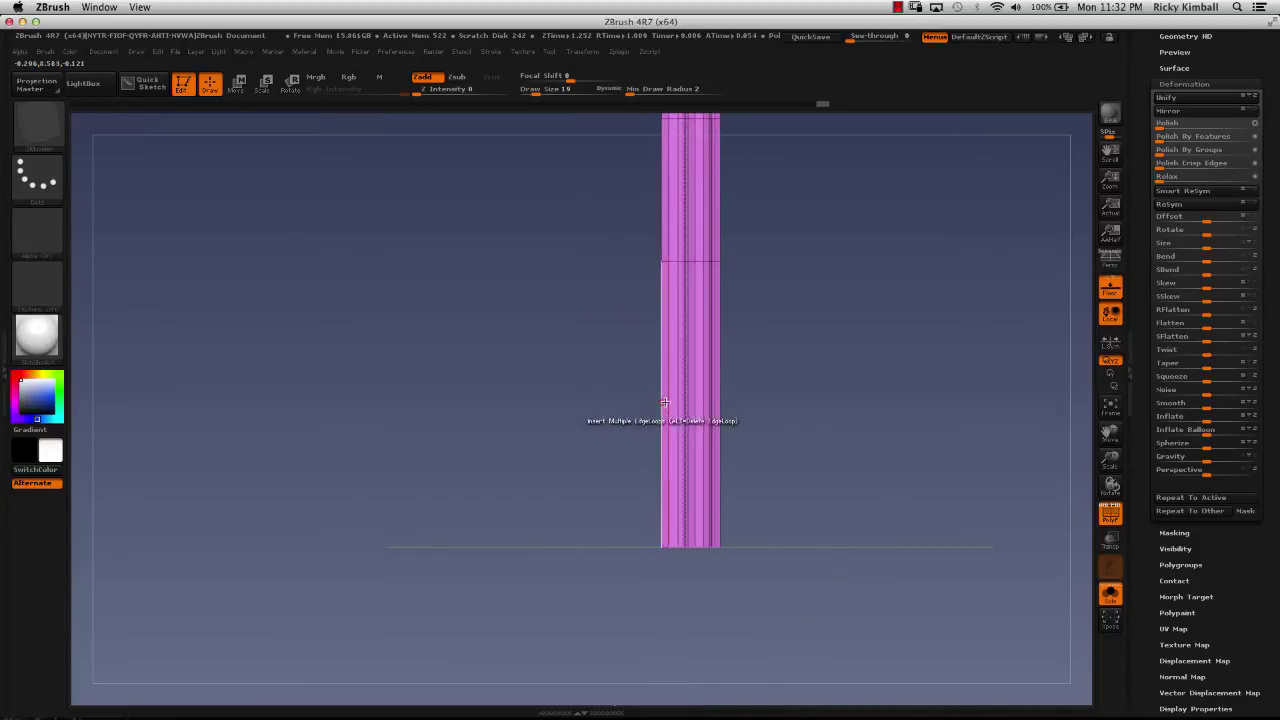
mouse_move(668, 401)
left_mouse_down()
mouse_move(648, 391)
mouse_move(664, 409)
left_mouse_up()
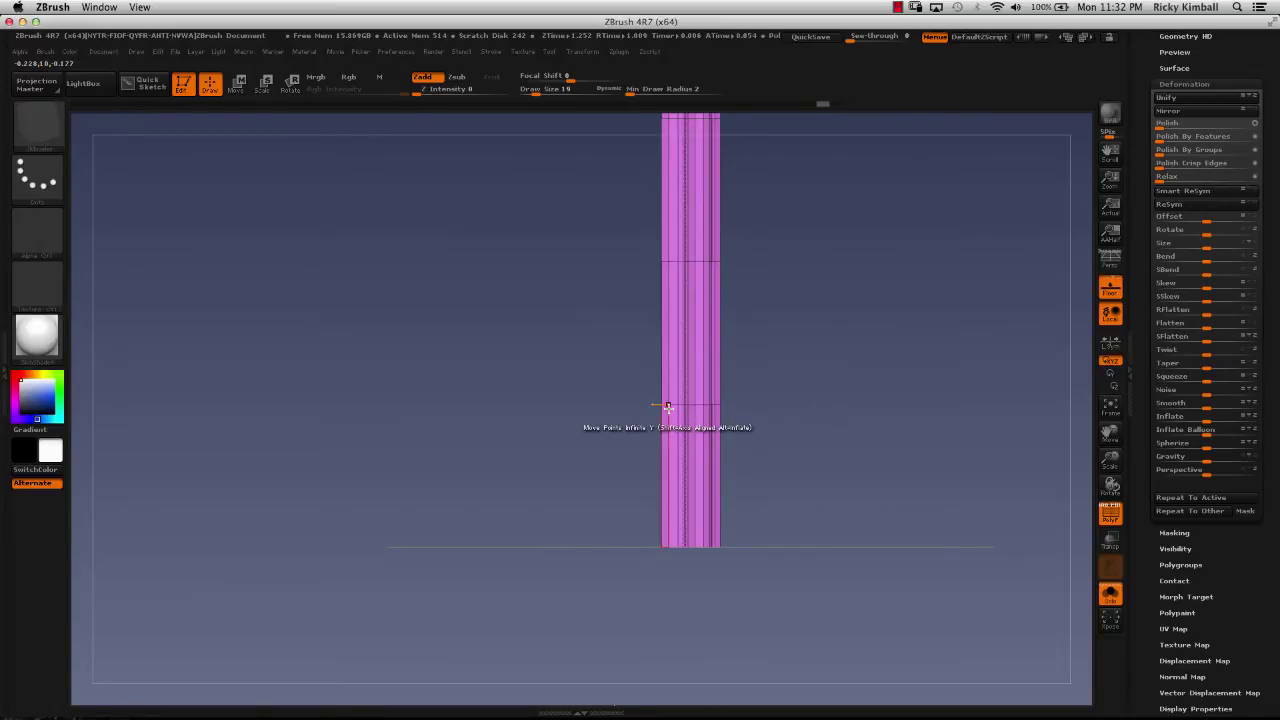
left_click_drag(585, 395, 478, 361)
left_click_drag(457, 91, 533, 335)
left_click_drag(492, 128, 534, 374)
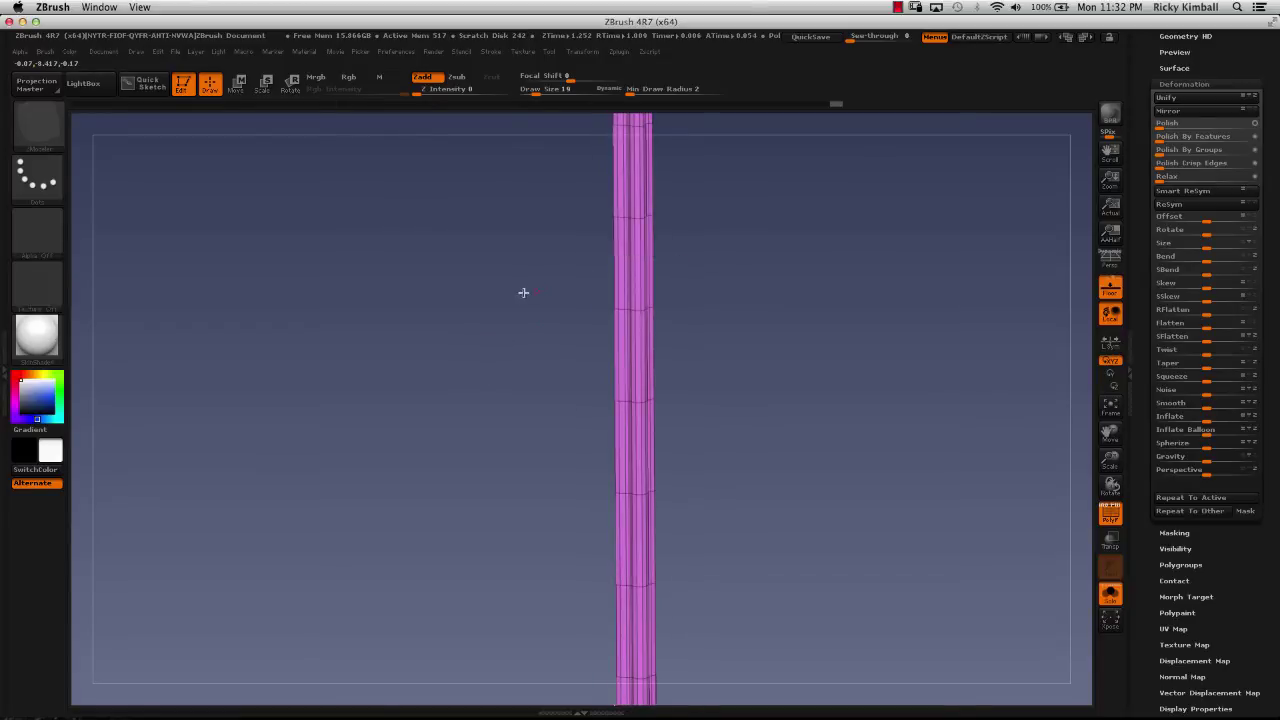
mouse_move(514, 293)
left_mouse_down()
mouse_move(503, 283)
mouse_move(517, 309)
mouse_move(517, 284)
mouse_move(511, 320)
mouse_move(513, 299)
mouse_move(497, 314)
mouse_move(469, 269)
mouse_move(492, 299)
mouse_move(509, 226)
mouse_move(537, 211)
mouse_move(538, 154)
mouse_move(508, 284)
mouse_move(650, 296)
left_mouse_up()
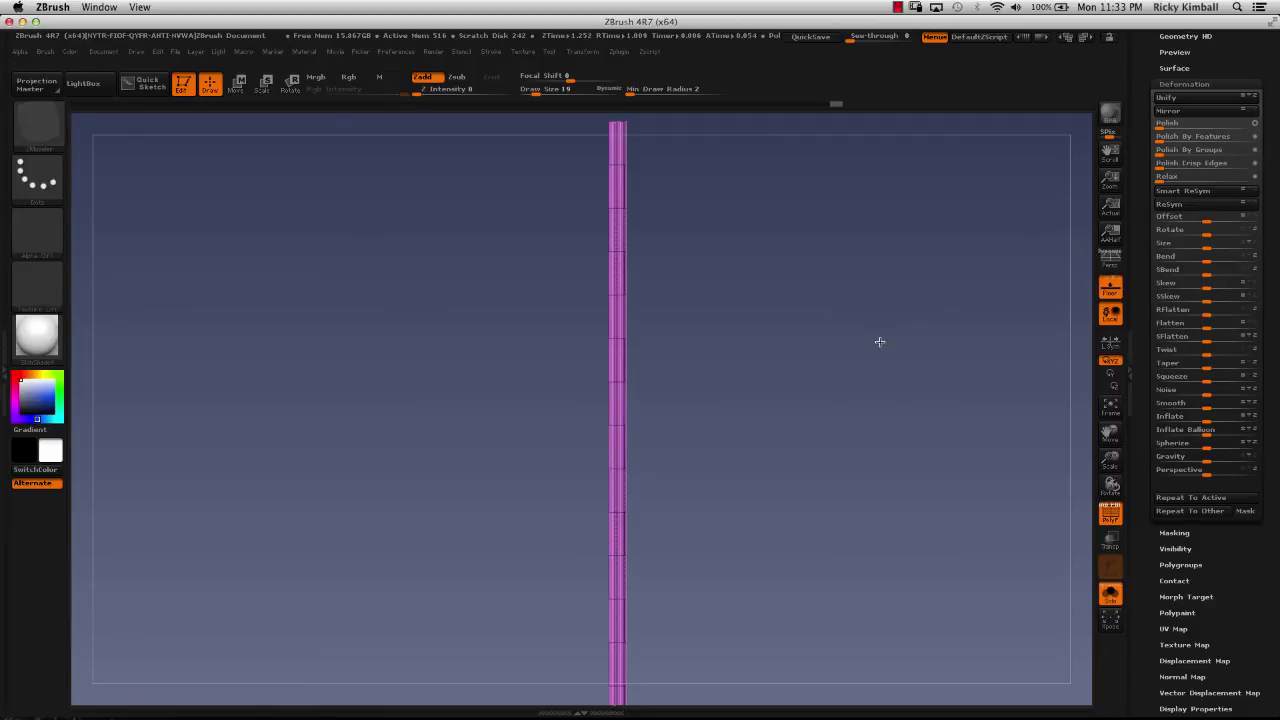
Turn off PolyF and drag the Tool > Deformation Twist slider to spiral the cylinder tightly
key("shift+f")
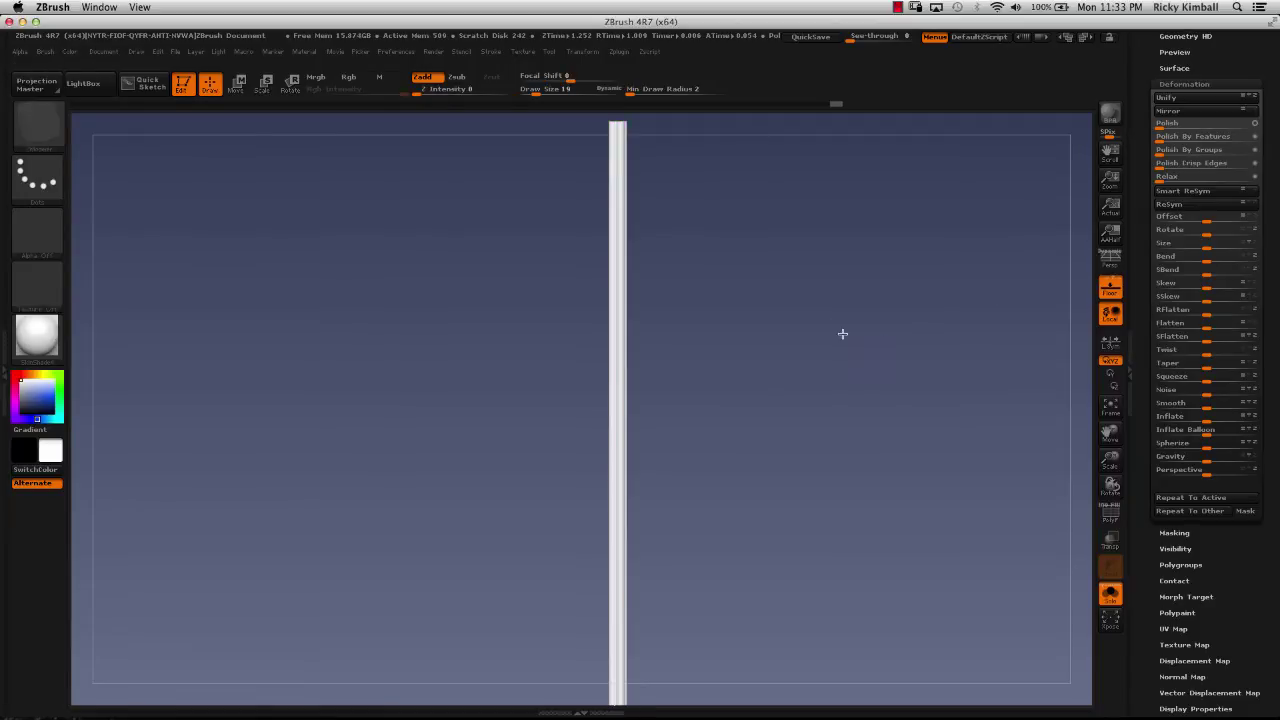
left_click_drag(826, 331, 840, 430)
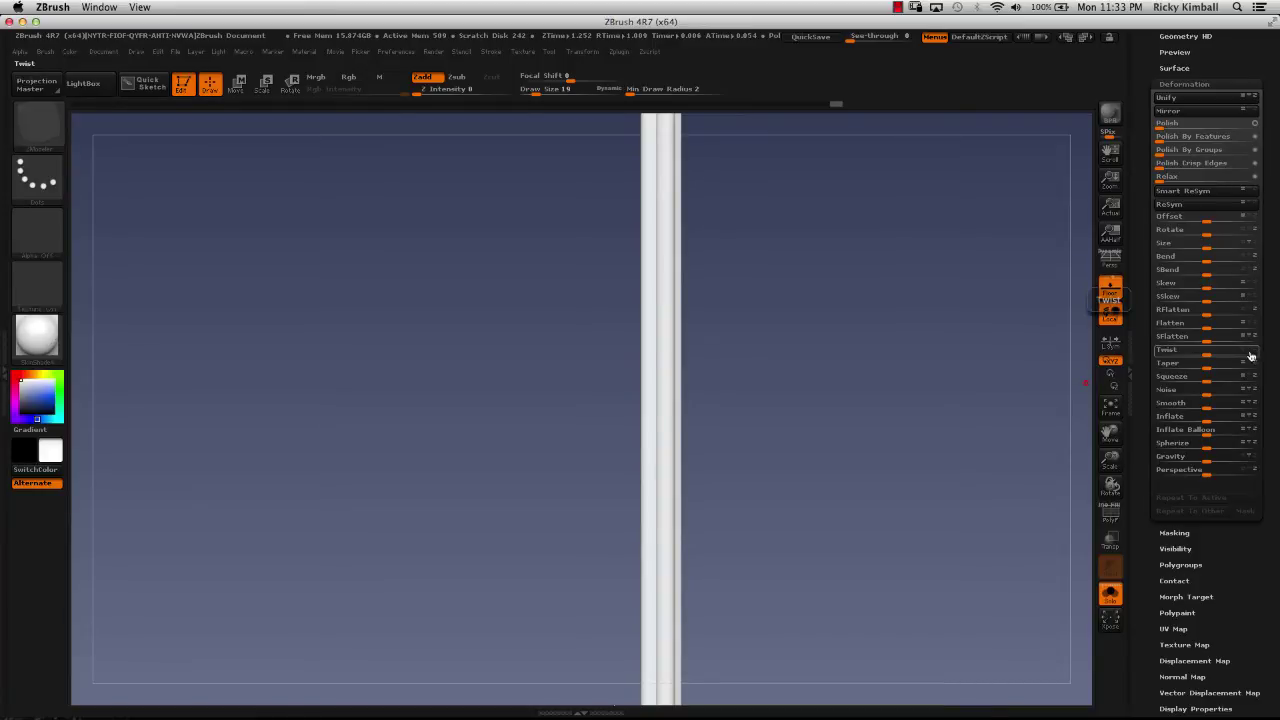
left_click(1249, 355)
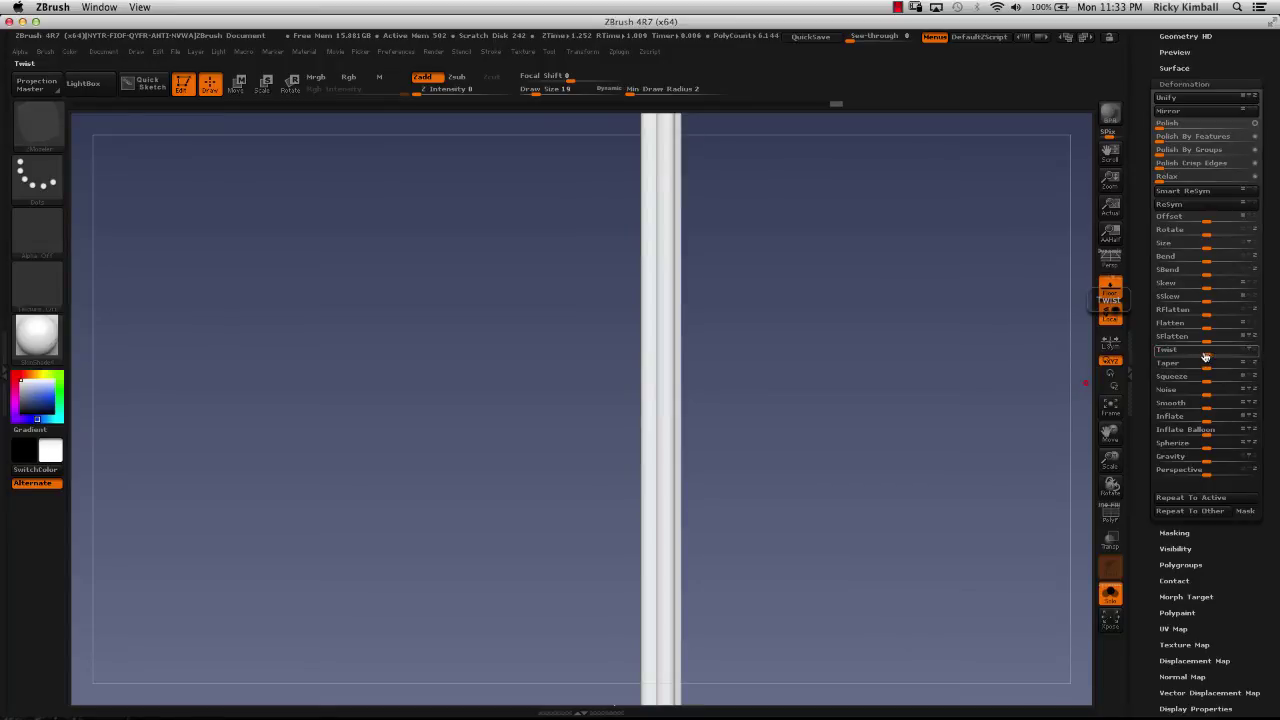
mouse_move(1206, 357)
left_mouse_down()
mouse_move(1257, 363)
mouse_move(1199, 358)
left_mouse_up()
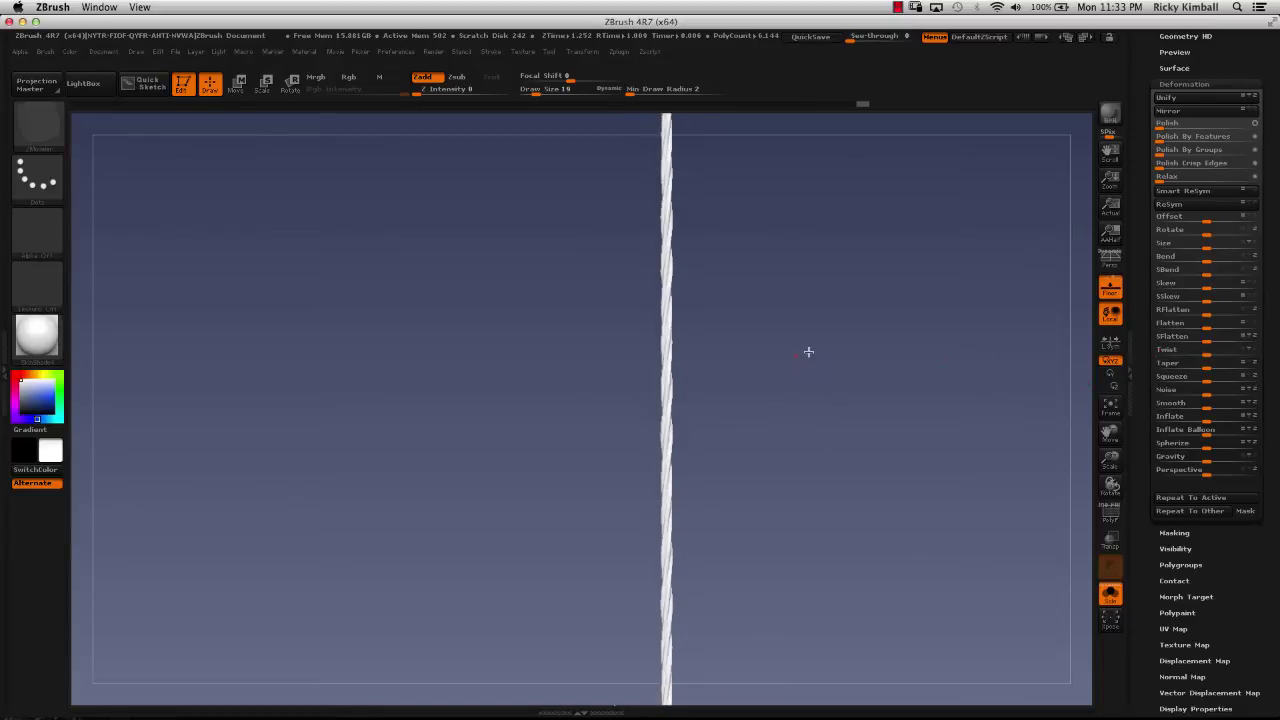
left_click_drag(814, 354, 821, 323)
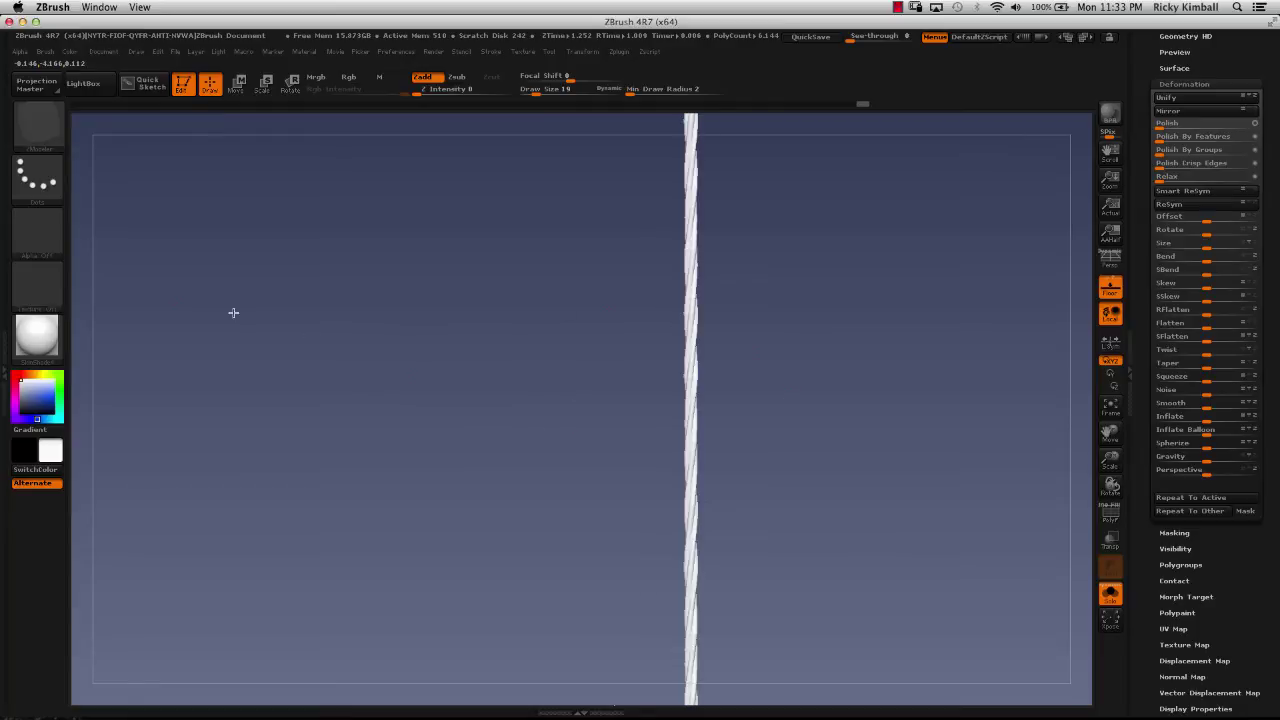
Apply BasicMaterial2 from Standard Materials and orbit to inspect the cylinder's spiral grooves
left_click(40, 338)
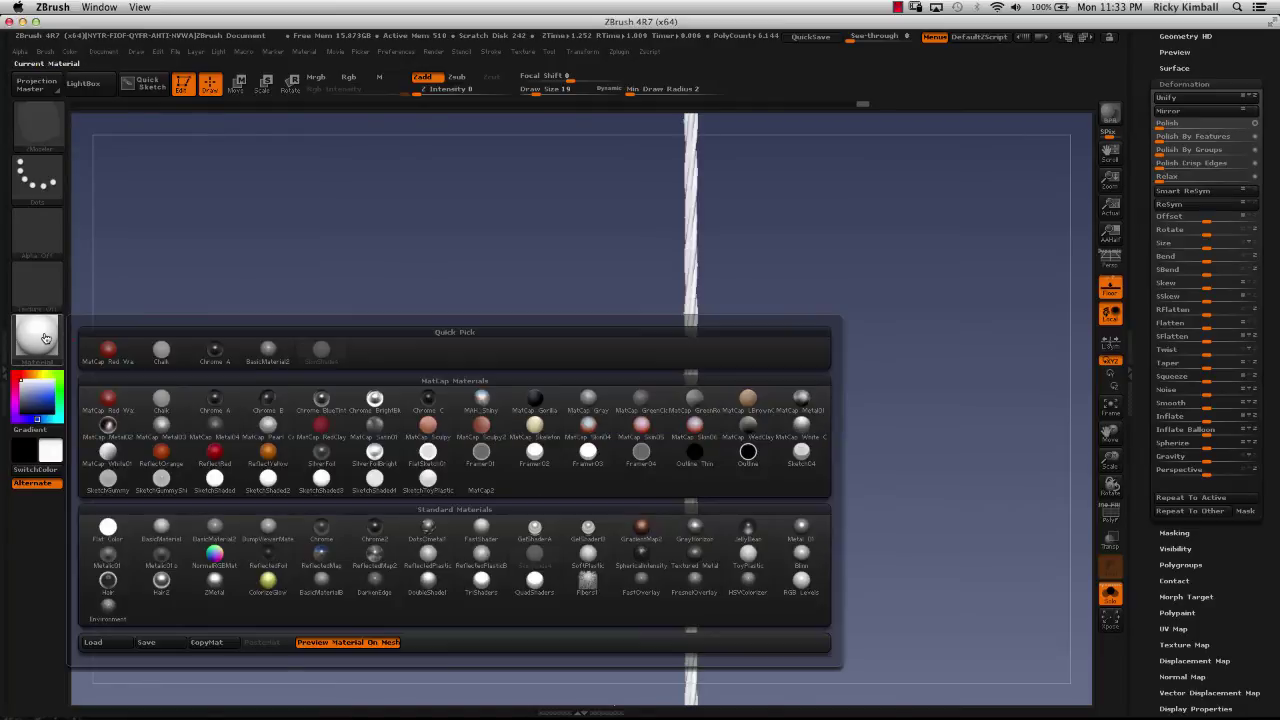
left_click(205, 537)
left_click_drag(430, 370, 445, 349)
left_click_drag(433, 429, 472, 340)
Switch to the Move transpose tool and lay an action line down the cylinder
key("w")
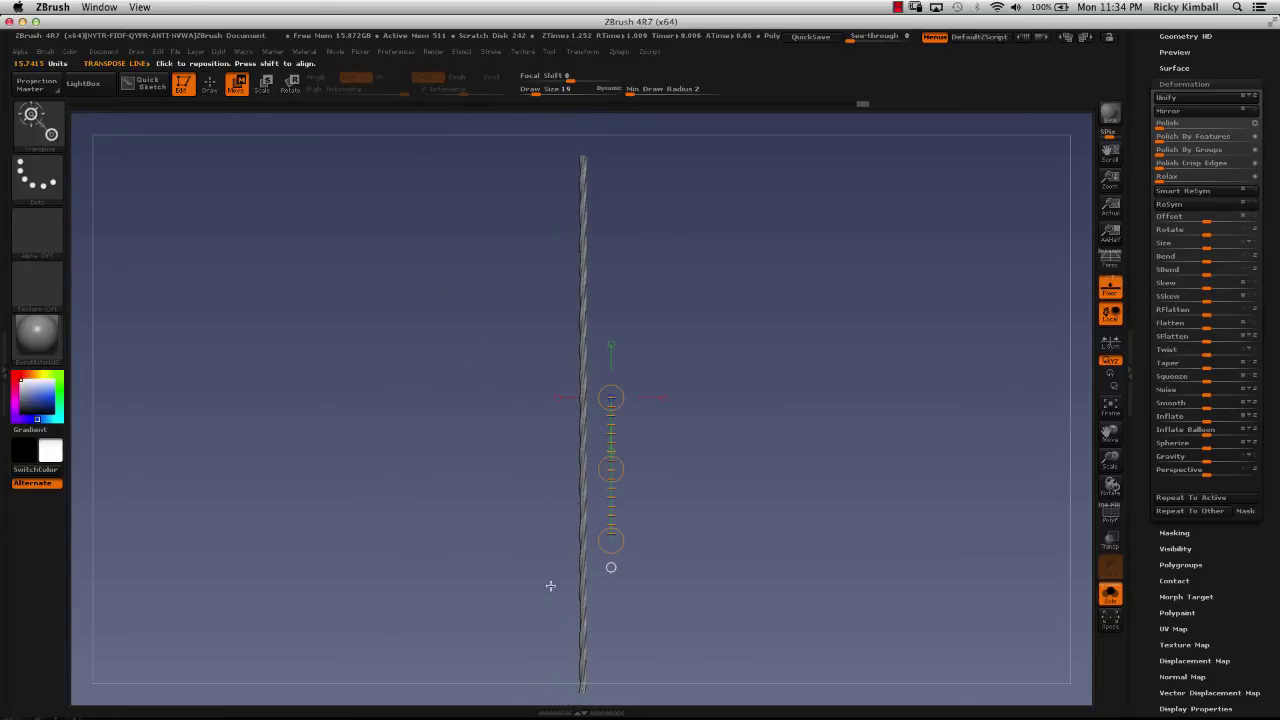
left_click_drag(580, 685, 606, 367)
left_click_drag(582, 162, 569, 546)
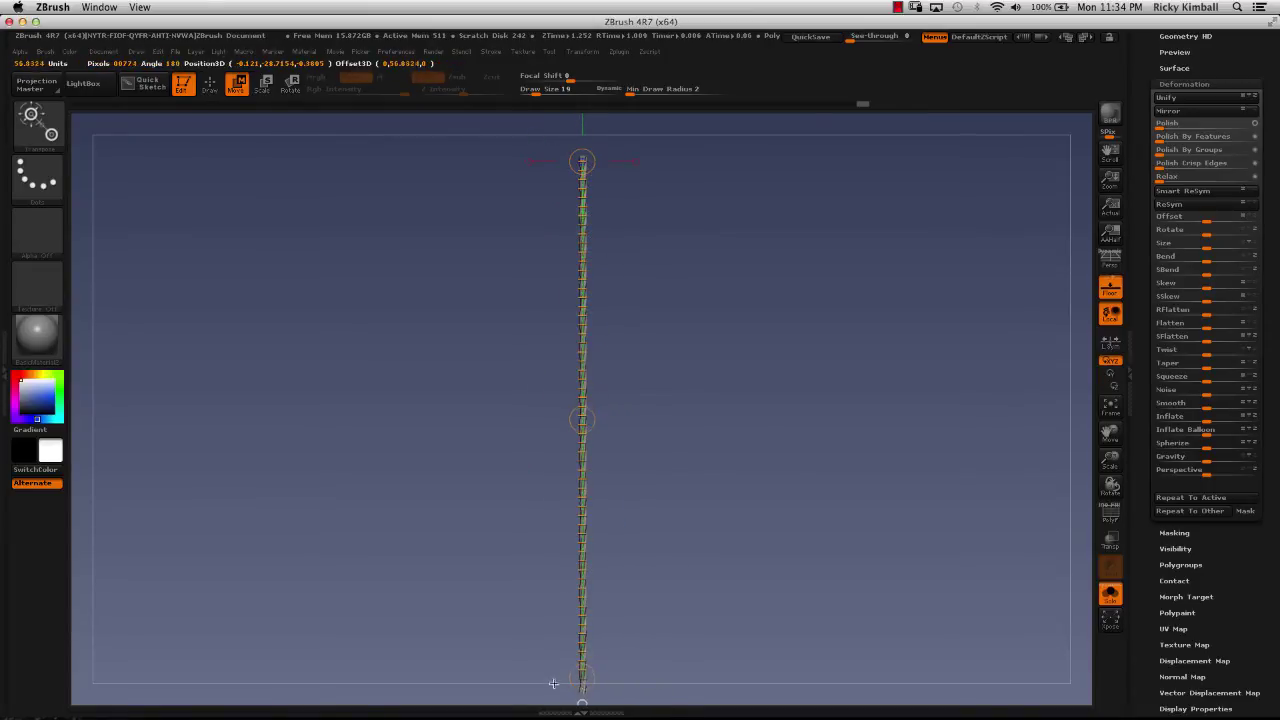
left_click_drag(550, 692, 552, 690)
left_click(607, 413)
Pull the upper section left and the middle right to bend the rope into an S-curve
left_click_drag(584, 424, 595, 206)
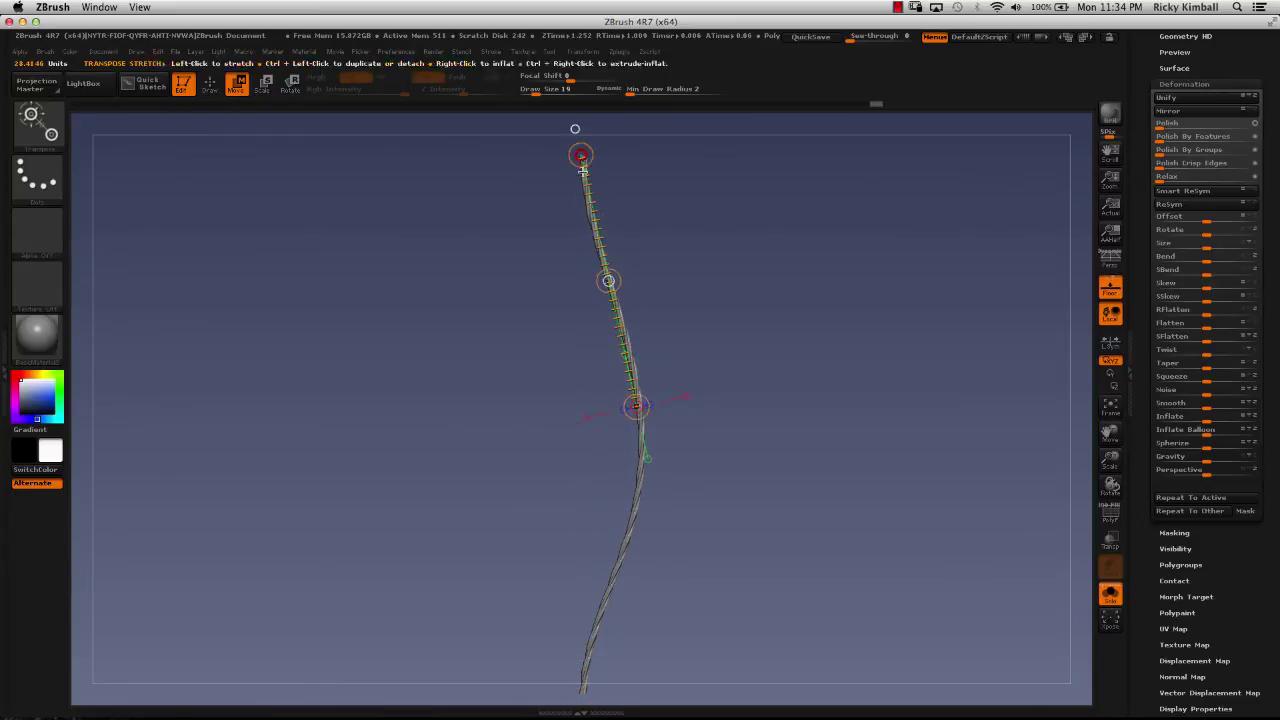
left_click(630, 275)
left_click_drag(630, 275, 563, 290)
left_click_drag(500, 448, 605, 381)
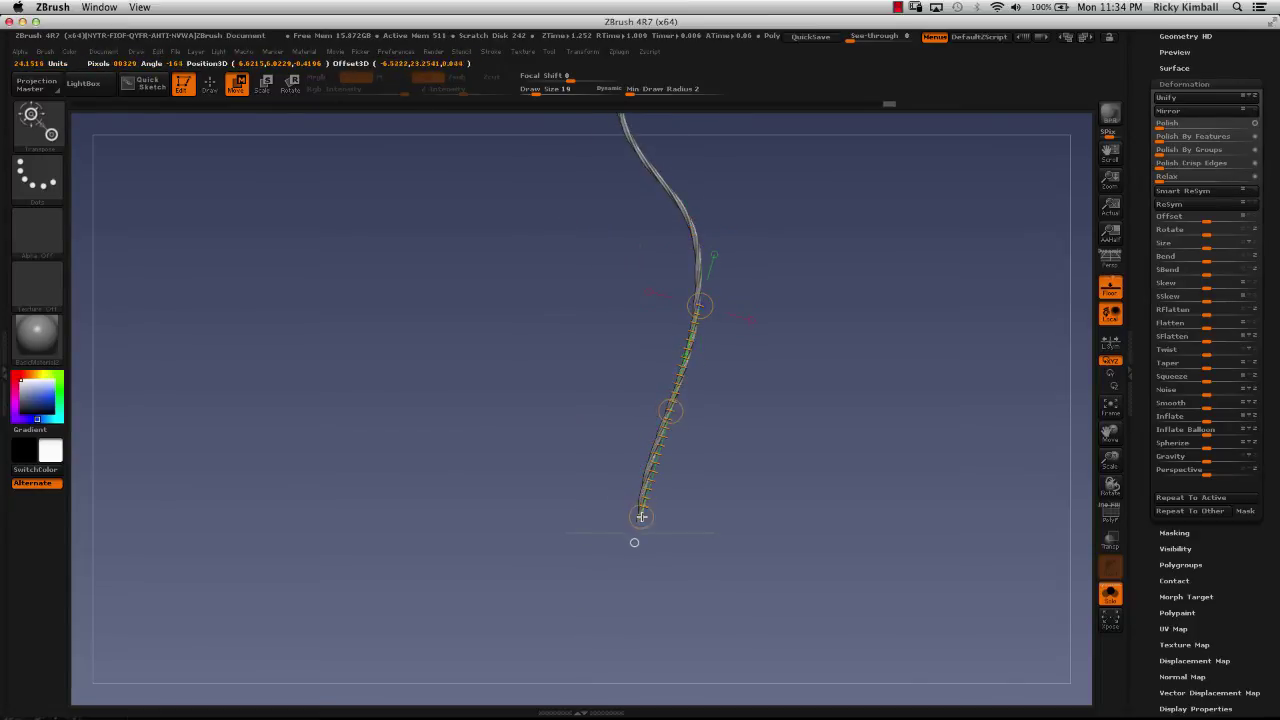
left_click_drag(671, 410, 1058, 290)
Show Geometry > Dynamic Subdiv in the Tool palette, return to Draw mode, and orbit the rope upright
scroll(1146, 184, "up", 5)
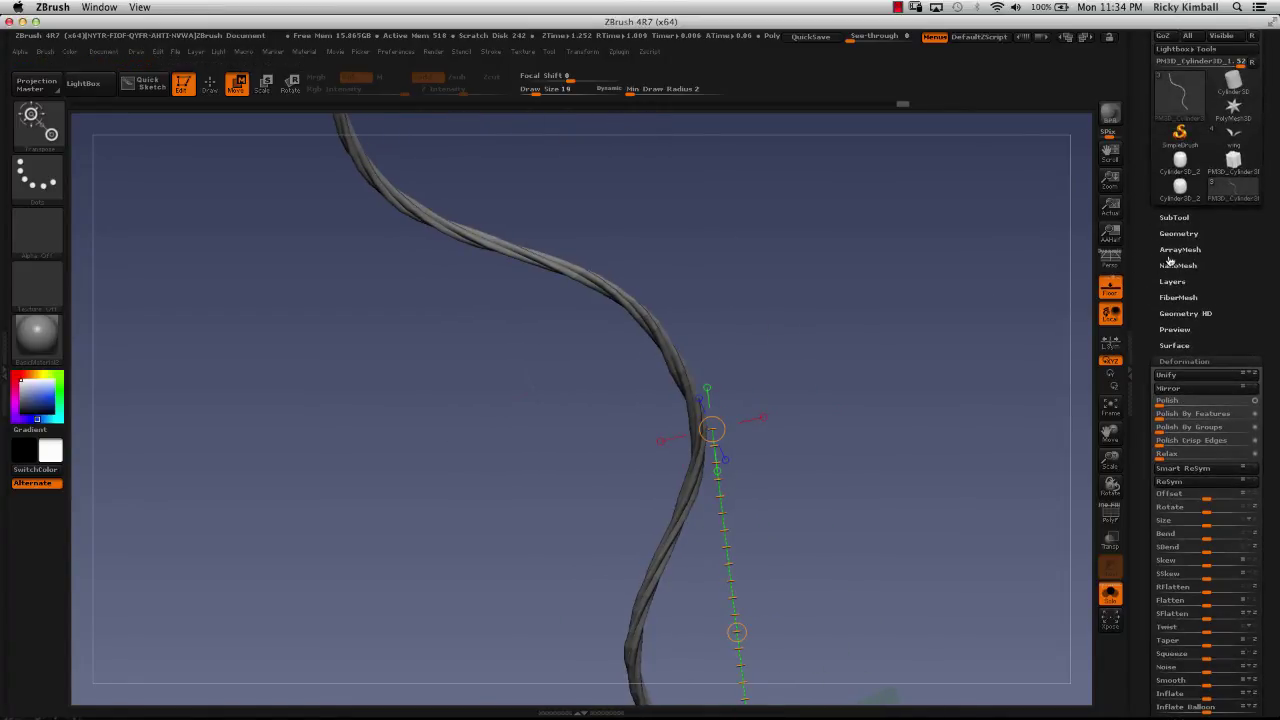
left_click(1169, 234)
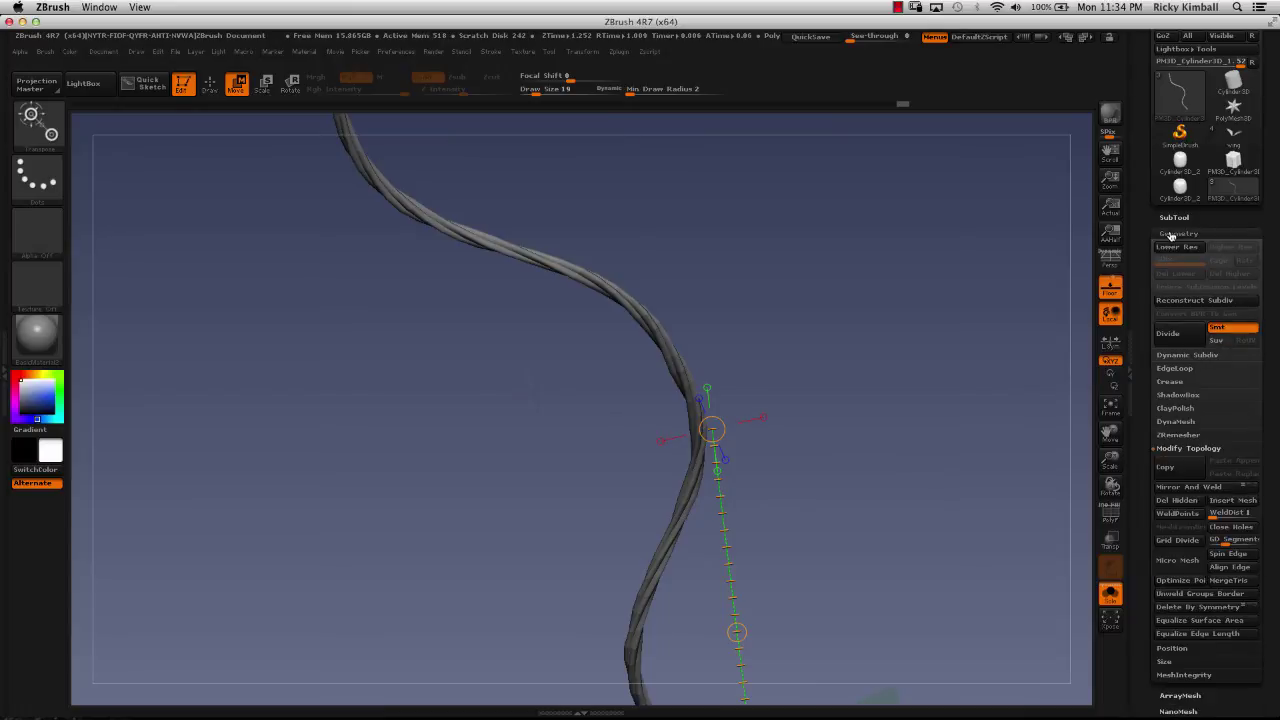
left_click(1177, 355)
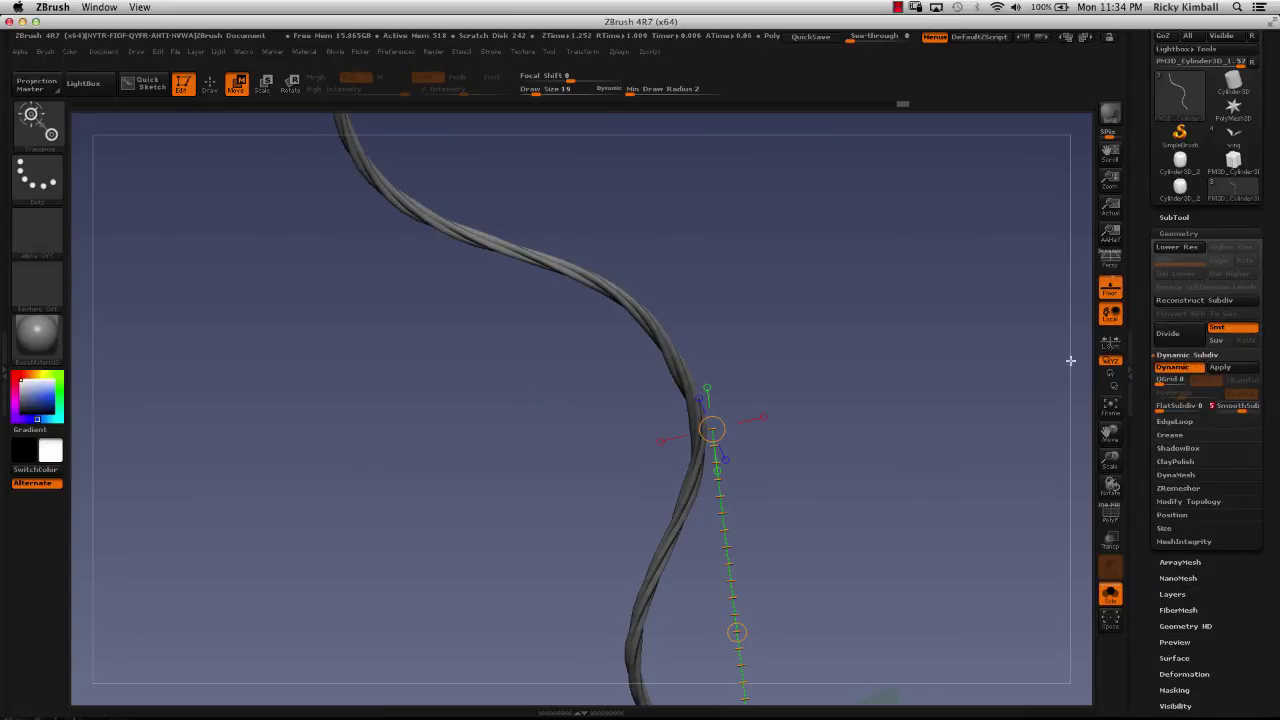
mouse_move(921, 307)
left_mouse_down()
mouse_move(914, 366)
mouse_move(883, 337)
mouse_move(846, 366)
mouse_move(861, 375)
mouse_move(903, 329)
mouse_move(931, 363)
mouse_move(866, 294)
mouse_move(917, 430)
mouse_move(906, 443)
mouse_move(886, 334)
mouse_move(820, 371)
mouse_move(680, 363)
mouse_move(657, 331)
mouse_move(771, 363)
mouse_move(583, 354)
mouse_move(629, 371)
mouse_move(637, 356)
mouse_move(577, 331)
mouse_move(600, 326)
mouse_move(594, 340)
mouse_move(563, 274)
mouse_move(532, 302)
mouse_move(551, 283)
mouse_move(551, 320)
mouse_move(574, 266)
mouse_move(567, 355)
mouse_move(586, 317)
mouse_move(580, 380)
mouse_move(586, 303)
mouse_move(571, 338)
mouse_move(606, 420)
mouse_move(649, 346)
mouse_move(606, 323)
mouse_move(621, 333)
mouse_move(600, 357)
mouse_move(689, 409)
mouse_move(781, 413)
mouse_move(617, 397)
mouse_move(734, 410)
mouse_move(772, 513)
left_mouse_up()
key("q")
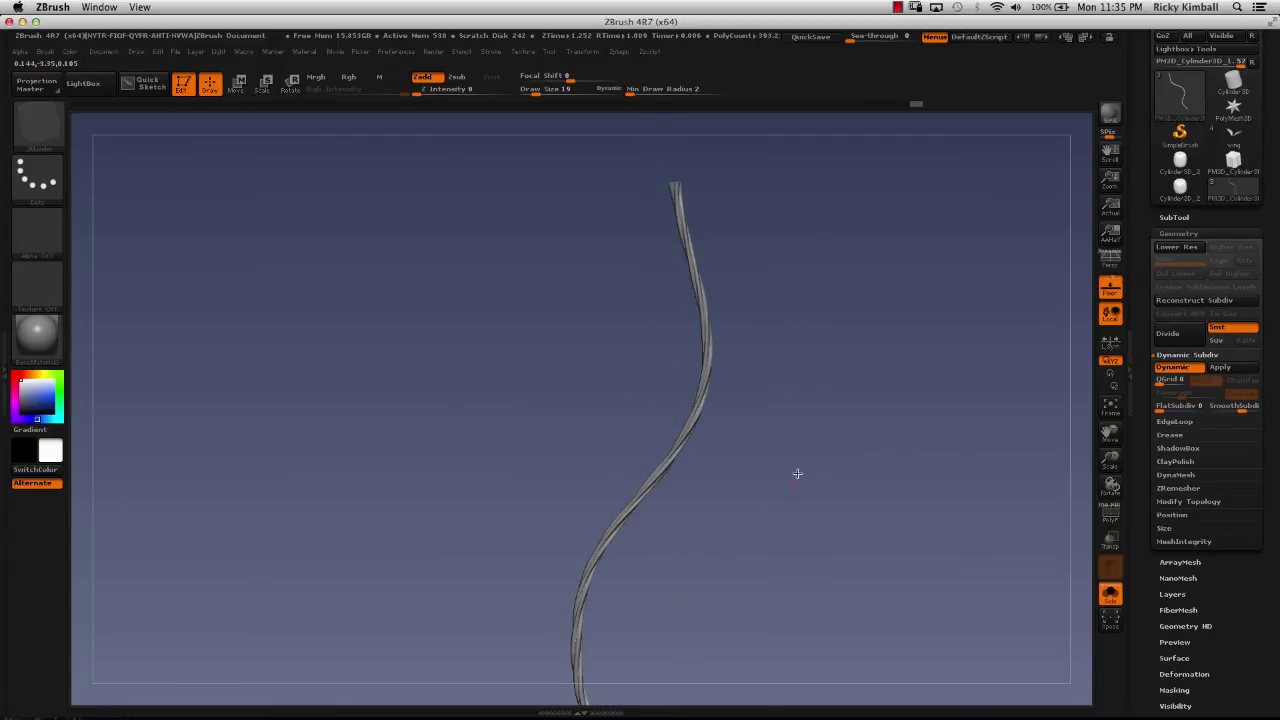
Select the feathered wings tool in the Tool palette and draw it large on the canvas
left_click_drag(1146, 240, 1146, 319)
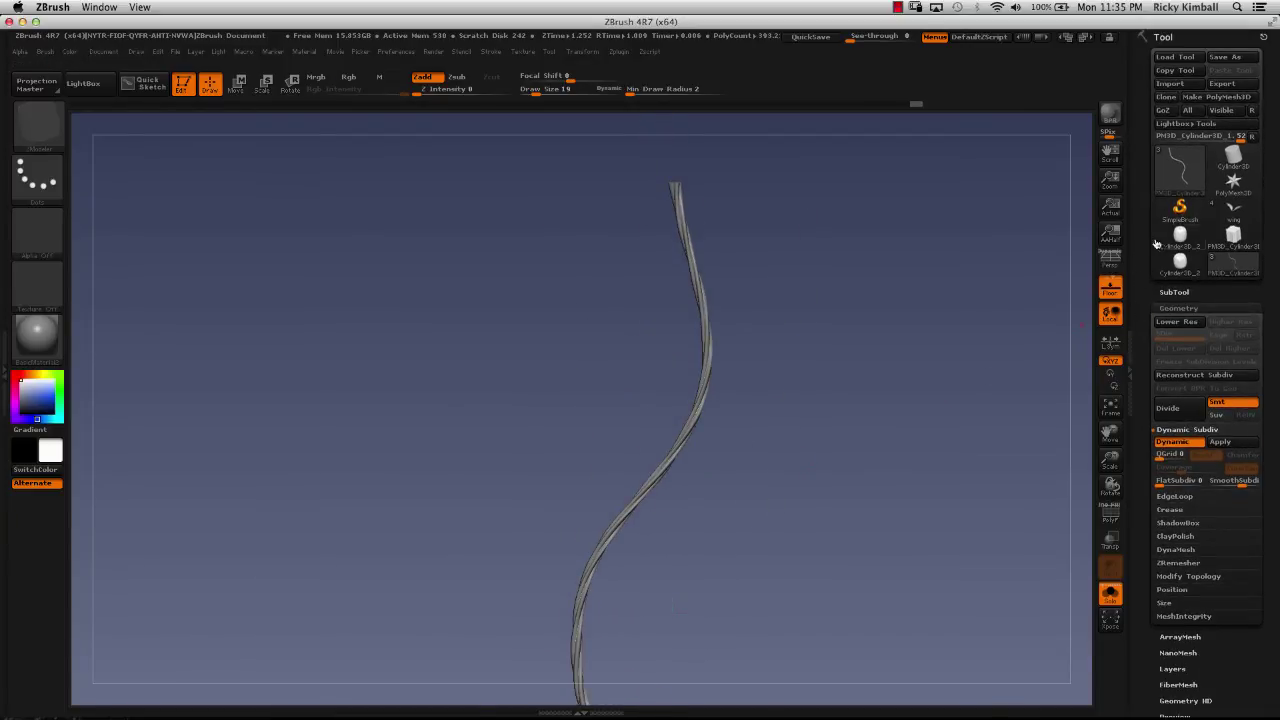
left_click_drag(819, 366, 776, 362)
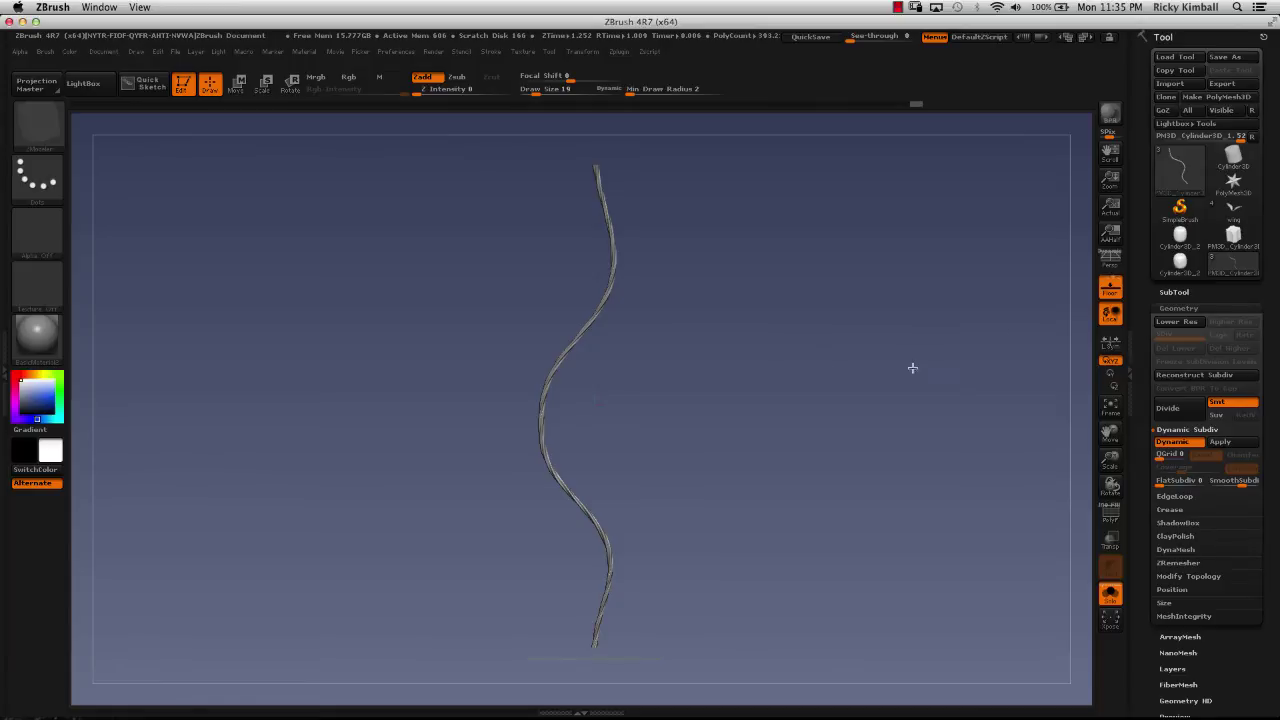
mouse_move(1223, 216)
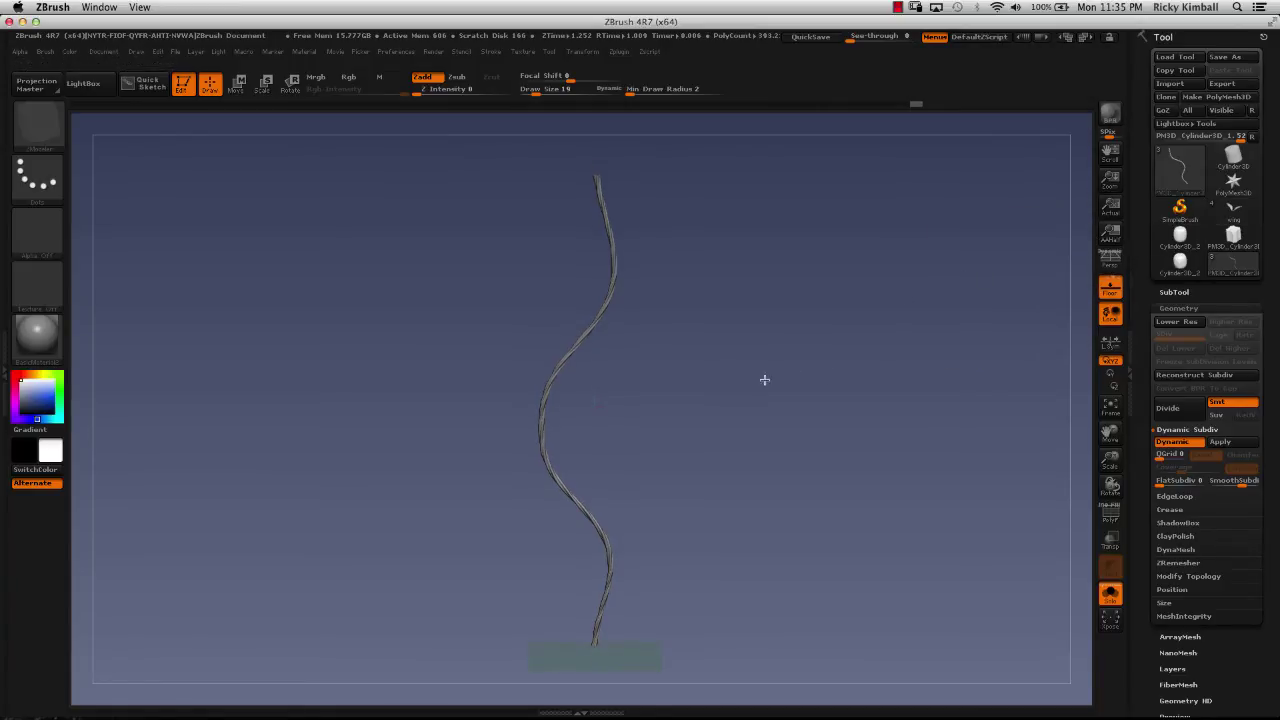
left_click(1228, 207)
mouse_move(886, 440)
left_mouse_down()
mouse_move(837, 451)
mouse_move(860, 434)
mouse_move(860, 466)
mouse_move(797, 461)
mouse_move(794, 514)
mouse_move(694, 534)
mouse_move(674, 517)
mouse_move(757, 389)
mouse_move(780, 389)
mouse_move(809, 426)
mouse_move(720, 272)
mouse_move(606, 209)
mouse_move(559, 250)
mouse_move(623, 246)
mouse_move(606, 214)
mouse_move(601, 251)
mouse_move(628, 274)
mouse_move(600, 263)
mouse_move(603, 229)
mouse_move(657, 231)
mouse_move(636, 218)
mouse_move(591, 272)
mouse_move(629, 246)
mouse_move(599, 242)
mouse_move(600, 297)
mouse_move(580, 312)
mouse_move(623, 260)
mouse_move(603, 253)
mouse_move(611, 337)
mouse_move(628, 289)
mouse_move(651, 289)
mouse_move(606, 280)
mouse_move(606, 306)
mouse_move(630, 298)
mouse_move(626, 280)
mouse_move(593, 256)
mouse_move(665, 280)
left_mouse_up()
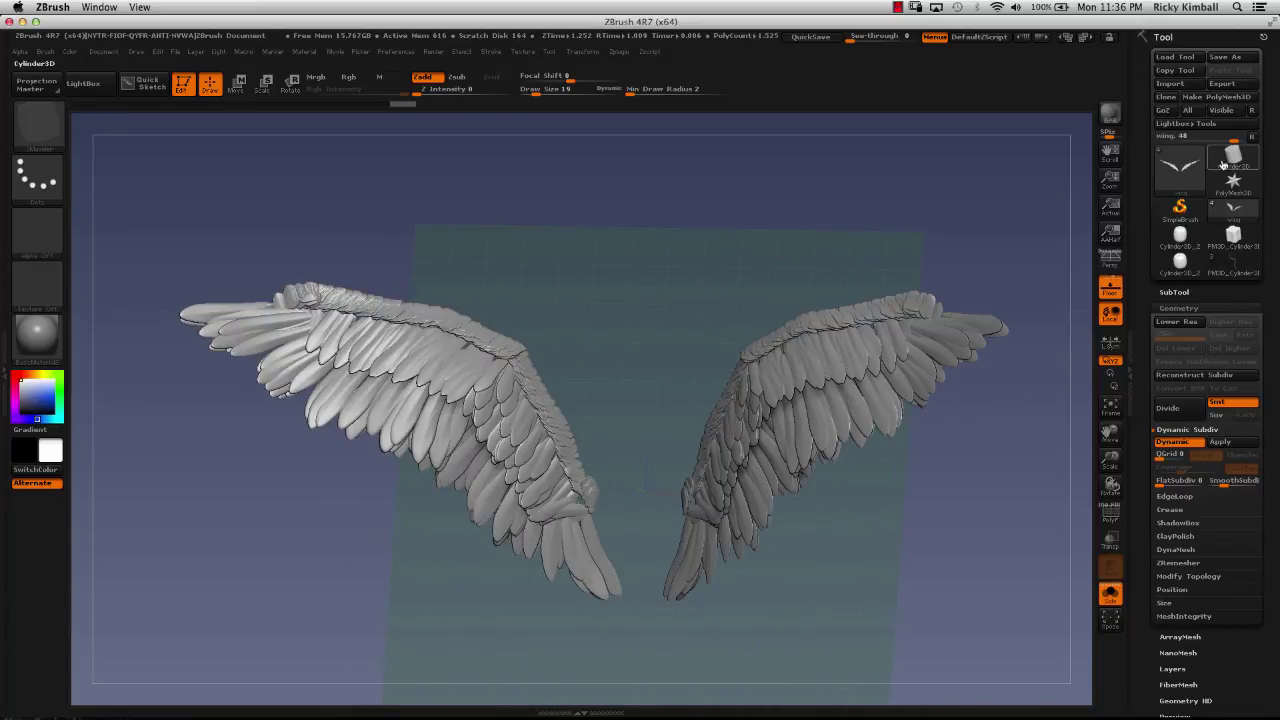
Reselect the PM3D_Cylinder3D_1 rope tool and orbit it to stand near-vertical
mouse_move(1233, 235)
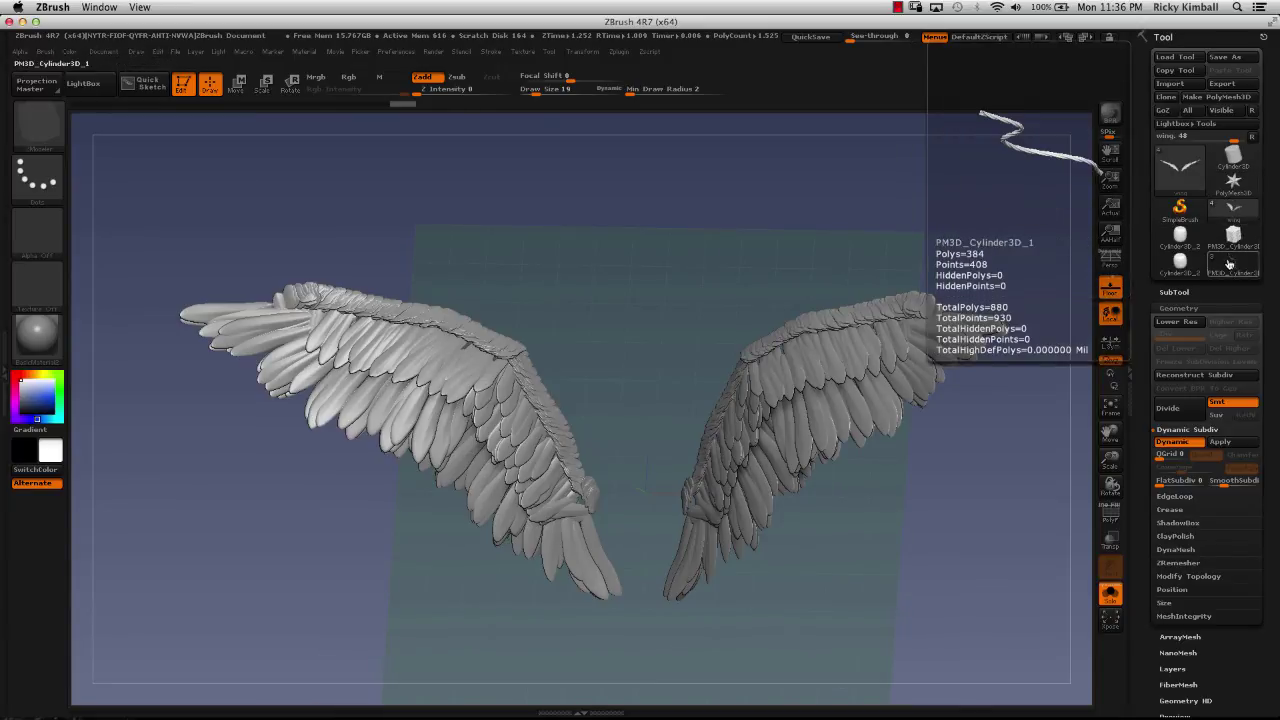
left_click(1232, 262)
mouse_move(821, 326)
left_mouse_down()
mouse_move(794, 380)
mouse_move(768, 296)
mouse_move(786, 200)
mouse_move(837, 232)
mouse_move(763, 363)
mouse_move(740, 331)
mouse_move(723, 360)
mouse_move(718, 326)
mouse_move(721, 340)
mouse_move(701, 339)
mouse_move(686, 361)
mouse_move(697, 333)
mouse_move(693, 368)
mouse_move(686, 360)
mouse_move(731, 374)
mouse_move(746, 361)
mouse_move(683, 380)
mouse_move(761, 363)
mouse_move(726, 374)
mouse_move(729, 400)
mouse_move(739, 394)
mouse_move(746, 326)
mouse_move(751, 400)
mouse_move(752, 382)
mouse_move(744, 403)
mouse_move(731, 377)
mouse_move(760, 409)
mouse_move(714, 374)
mouse_move(729, 389)
mouse_move(717, 349)
mouse_move(729, 333)
mouse_move(728, 350)
left_mouse_up()
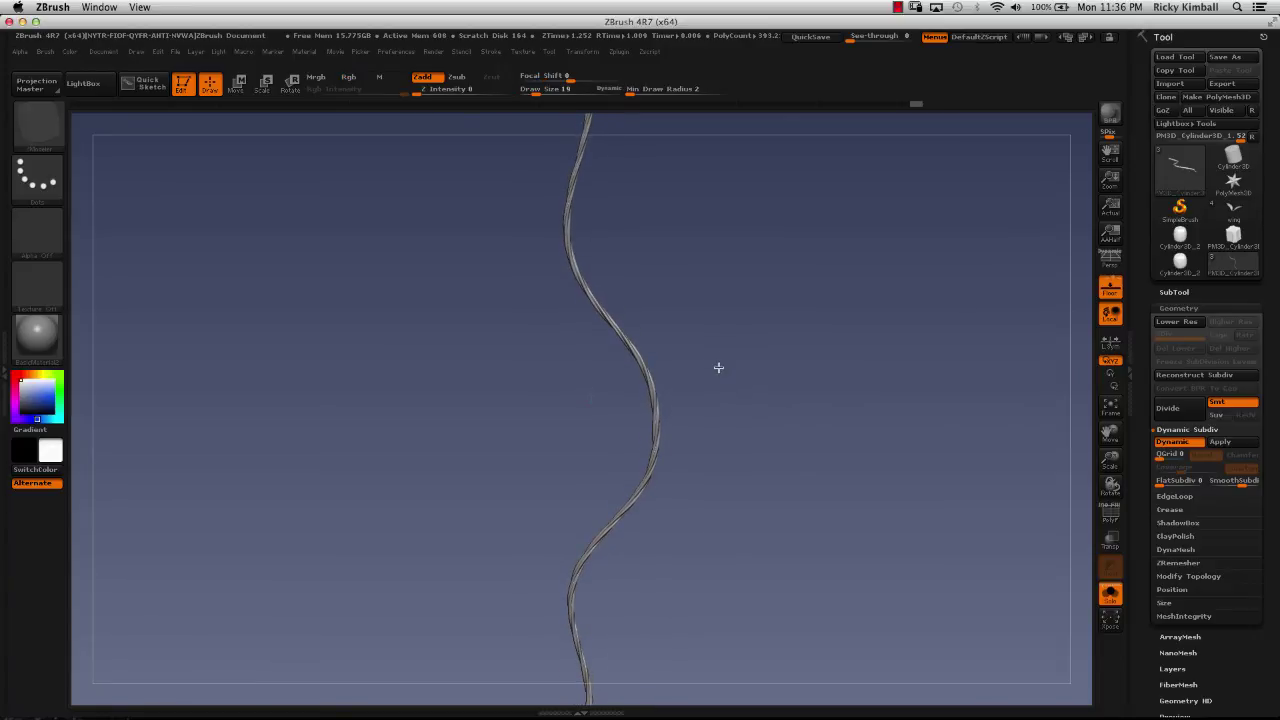